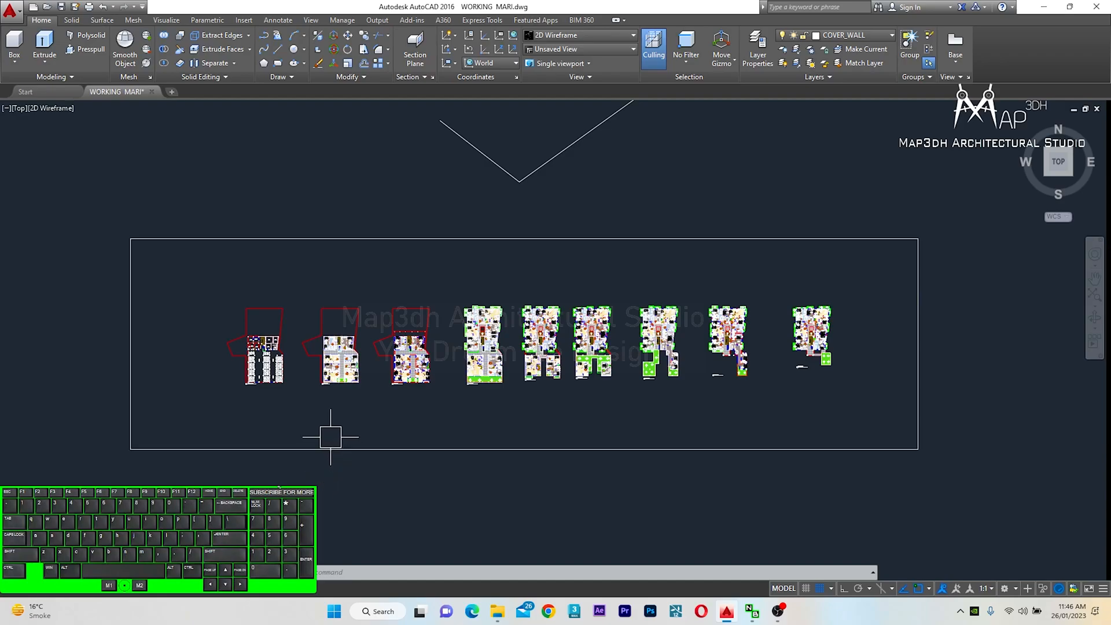
Examine the row of floor plans laid out across the drawing
{"action": "middle_click_drag", "start_coordinate": [223, 391], "coordinate": [294, 383]}
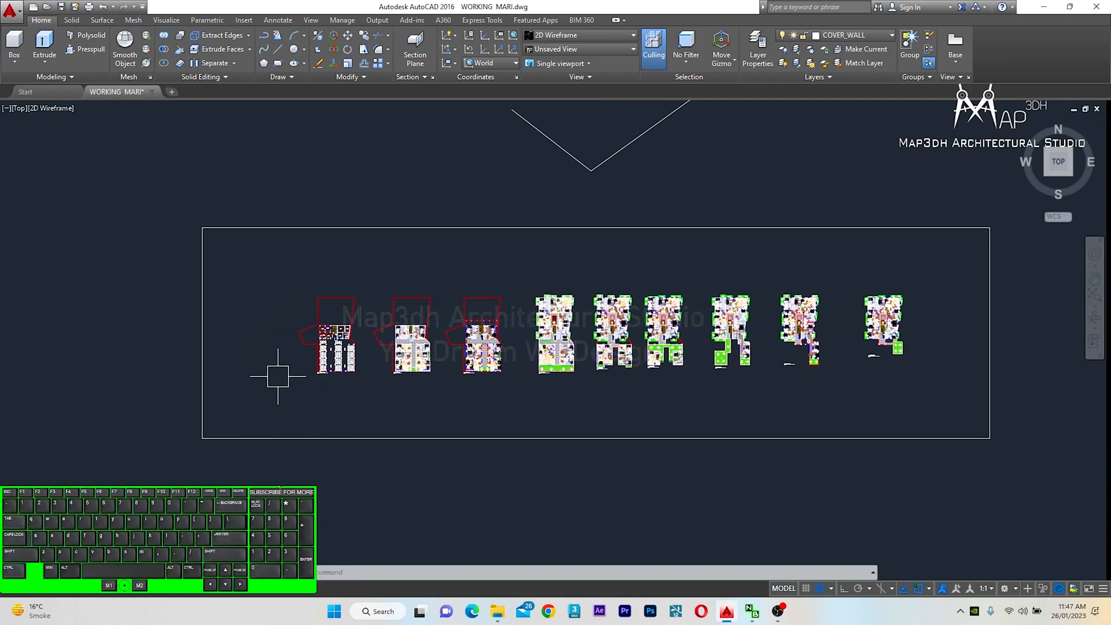
{"action": "scroll", "coordinate": [277, 373], "scroll_direction": "up", "scroll_amount": 4}
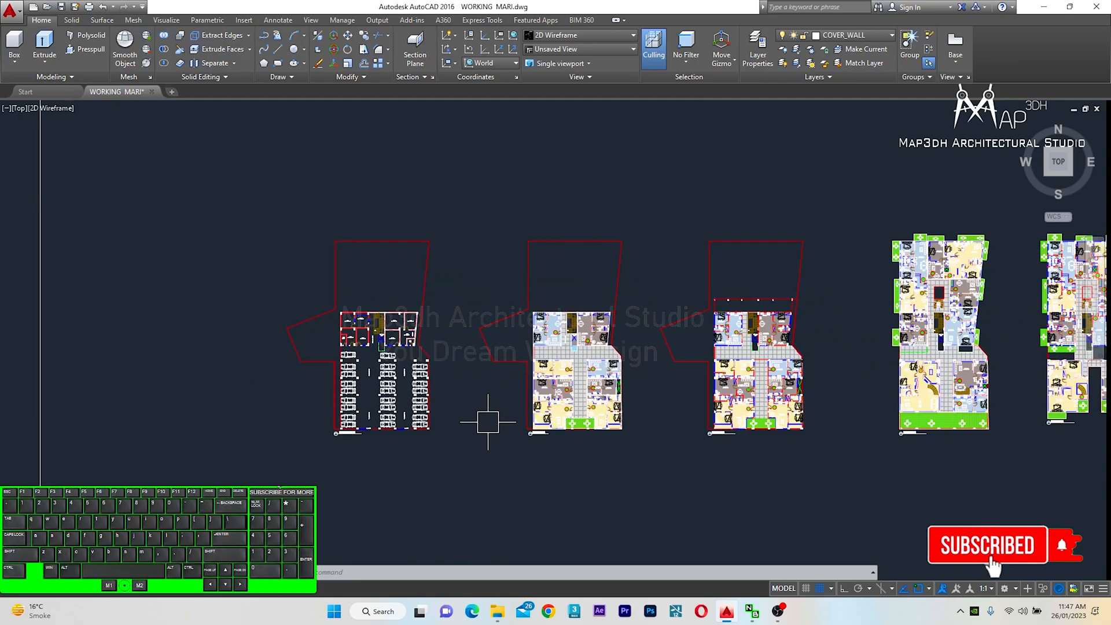
{"action": "scroll", "coordinate": [417, 382], "scroll_direction": "down", "scroll_amount": 4}
{"action": "middle_click_drag", "start_coordinate": [498, 442], "coordinate": [461, 429]}
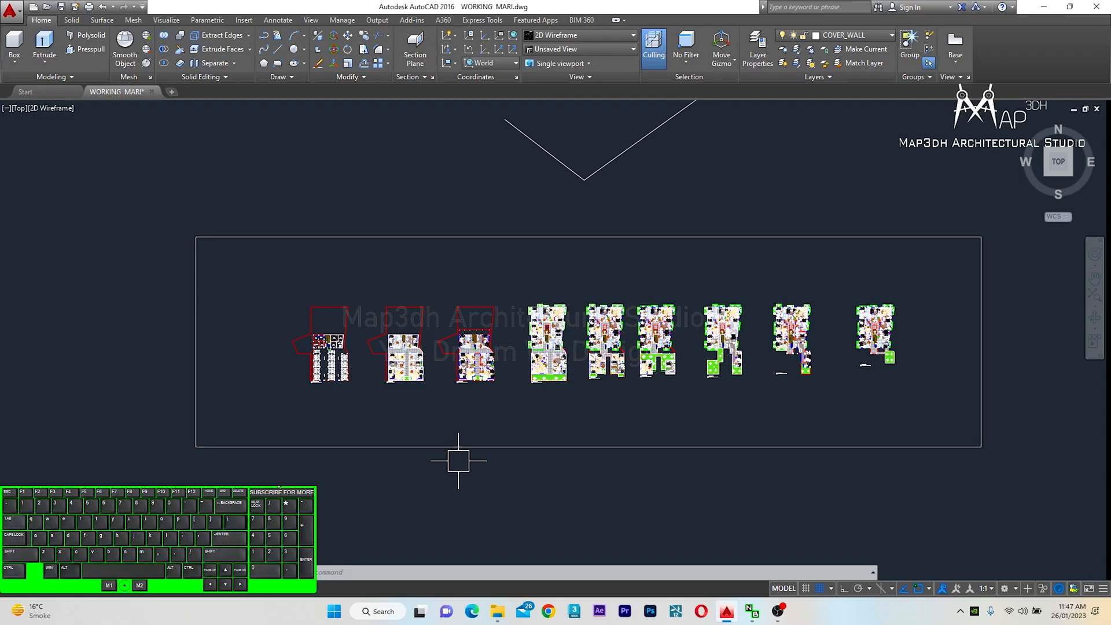
{"action": "middle_click_drag", "start_coordinate": [384, 426], "coordinate": [483, 424]}
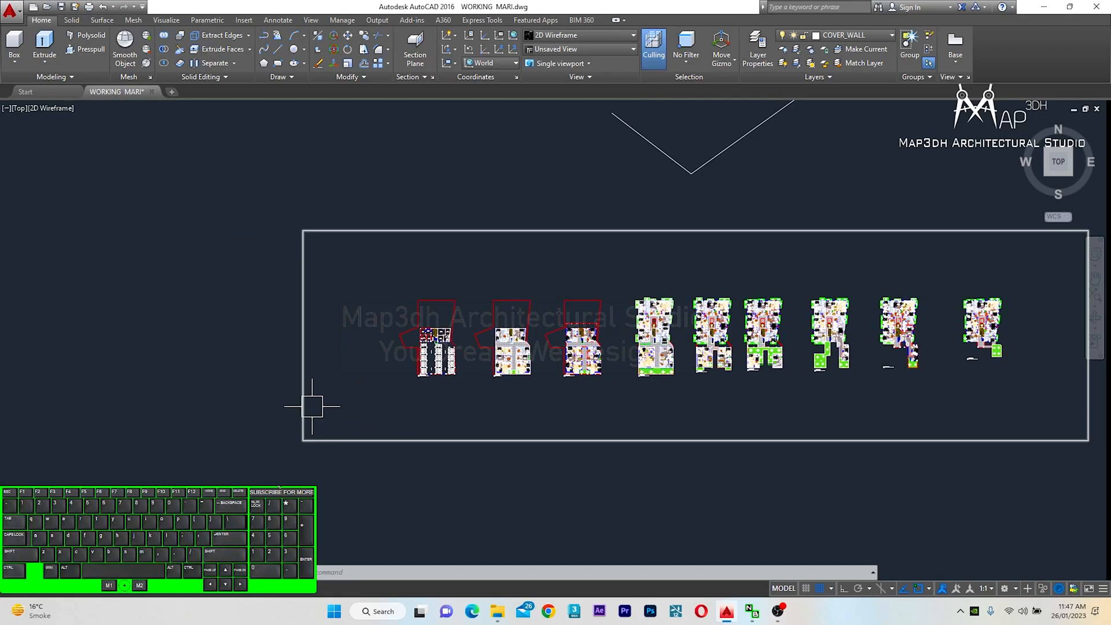
{"action": "scroll", "coordinate": [315, 393], "scroll_direction": "up", "scroll_amount": 2}
{"action": "scroll", "coordinate": [417, 324], "scroll_direction": "up", "scroll_amount": 3}
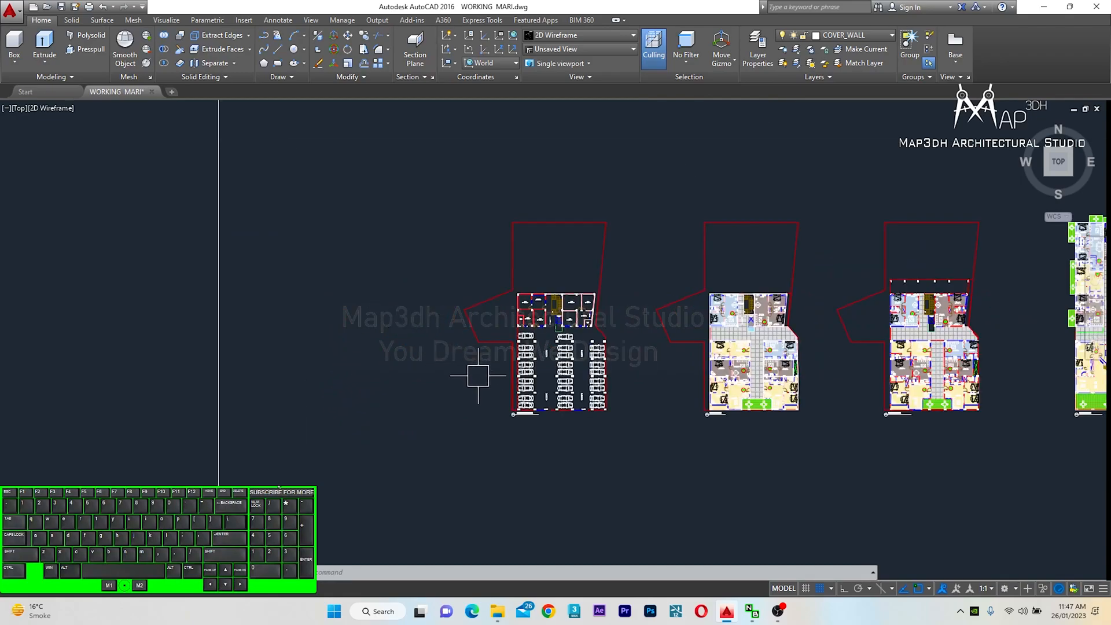
{"action": "scroll", "coordinate": [478, 376], "scroll_direction": "down", "scroll_amount": 4}
{"action": "scroll", "coordinate": [588, 409], "scroll_direction": "up", "scroll_amount": 1}
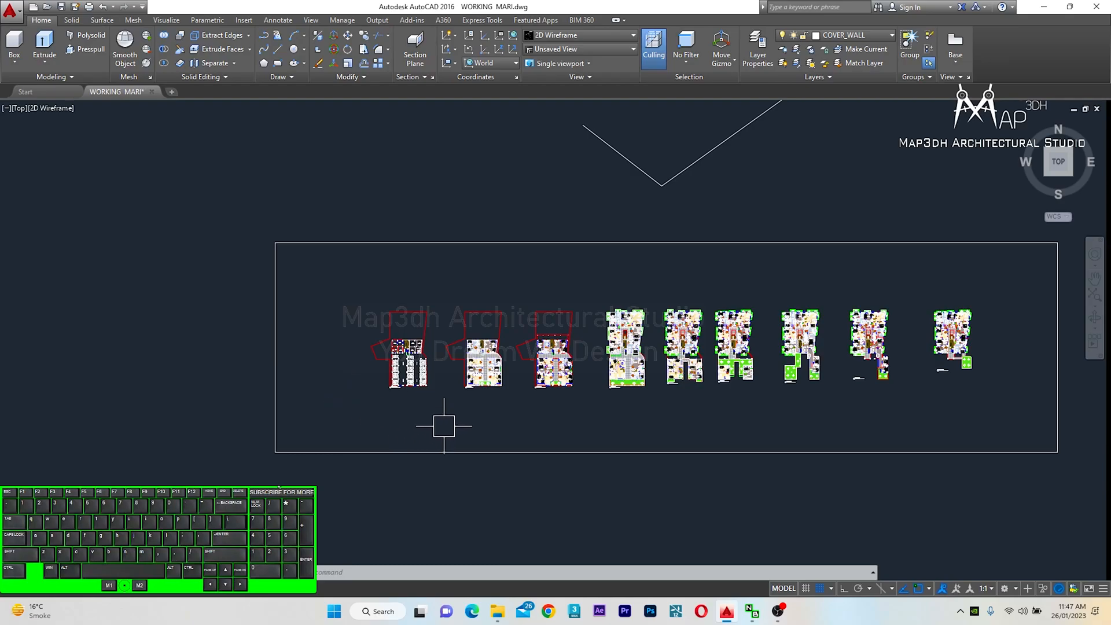
{"action": "scroll", "coordinate": [497, 428], "scroll_direction": "up", "scroll_amount": 3}
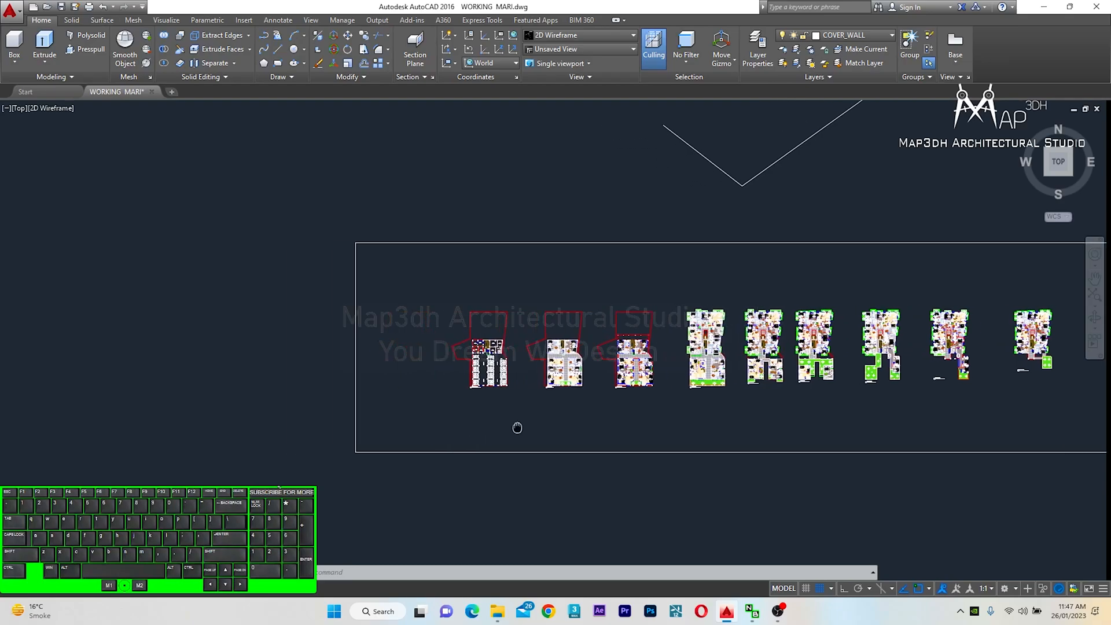
{"action": "scroll", "coordinate": [472, 347], "scroll_direction": "up", "scroll_amount": 5}
{"action": "mouse_move", "coordinate": [477, 379]}
{"action": "middle_mouse_down"}
{"action": "mouse_move", "coordinate": [464, 401]}
{"action": "mouse_move", "coordinate": [365, 370]}
{"action": "mouse_move", "coordinate": [306, 369]}
{"action": "middle_mouse_up"}
{"action": "scroll", "coordinate": [471, 406], "scroll_direction": "down", "scroll_amount": 4}
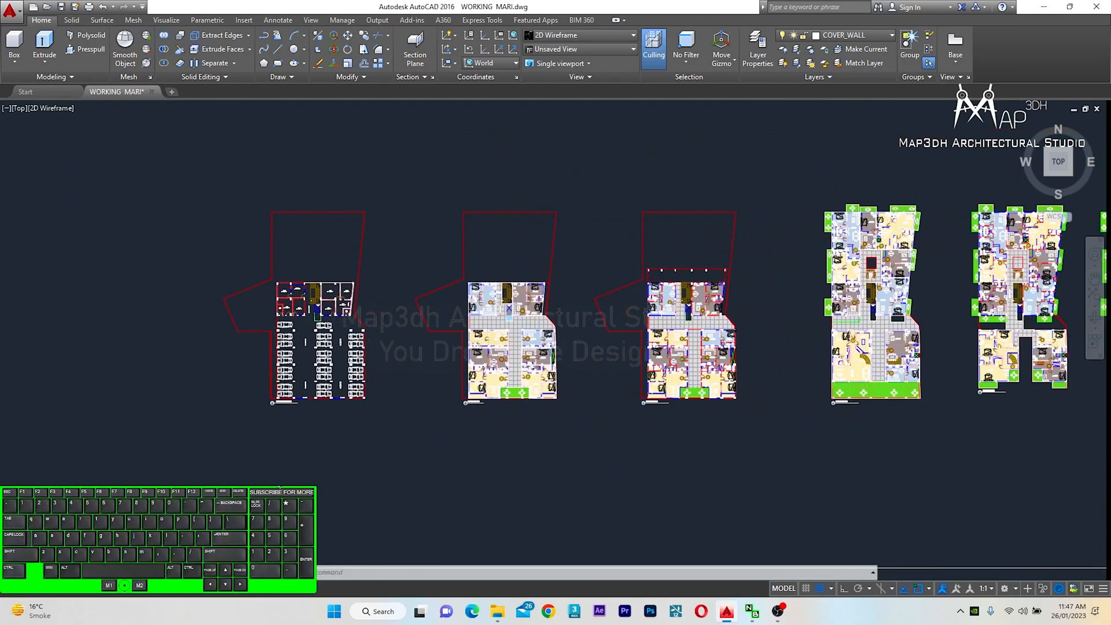
{"action": "mouse_move", "coordinate": [669, 465]}
{"action": "middle_mouse_down"}
{"action": "mouse_move", "coordinate": [409, 429]}
{"action": "mouse_move", "coordinate": [414, 446]}
{"action": "mouse_move", "coordinate": [474, 459]}
{"action": "middle_mouse_up"}
{"action": "scroll", "coordinate": [443, 426], "scroll_direction": "down", "scroll_amount": 2}
{"action": "scroll", "coordinate": [277, 415], "scroll_direction": "up", "scroll_amount": 2}
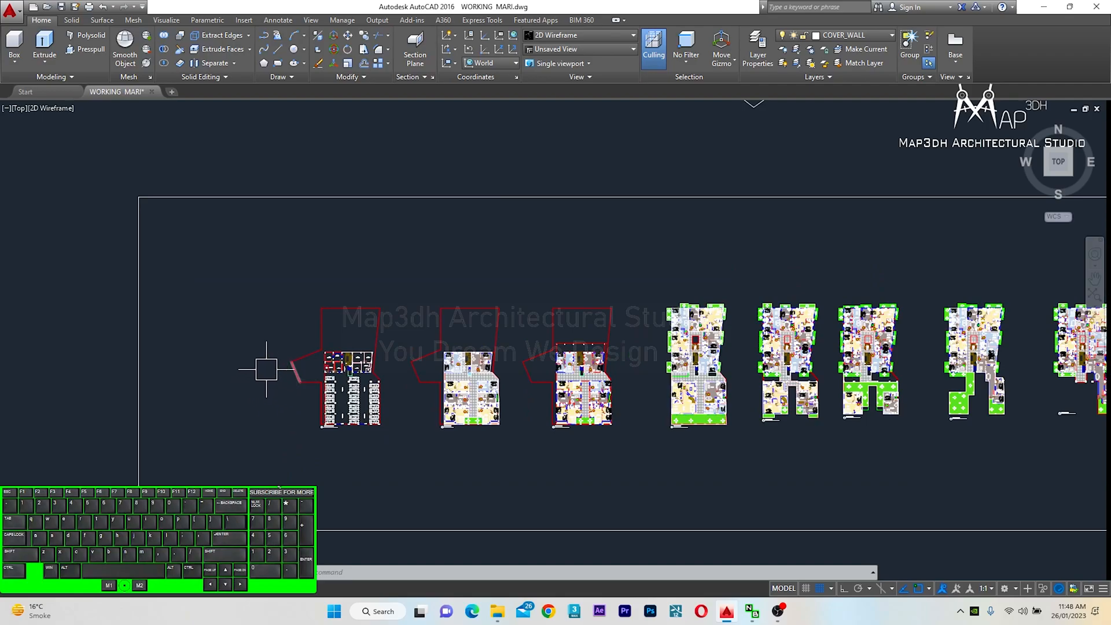
{"action": "scroll", "coordinate": [251, 354], "scroll_direction": "up", "scroll_amount": 2}
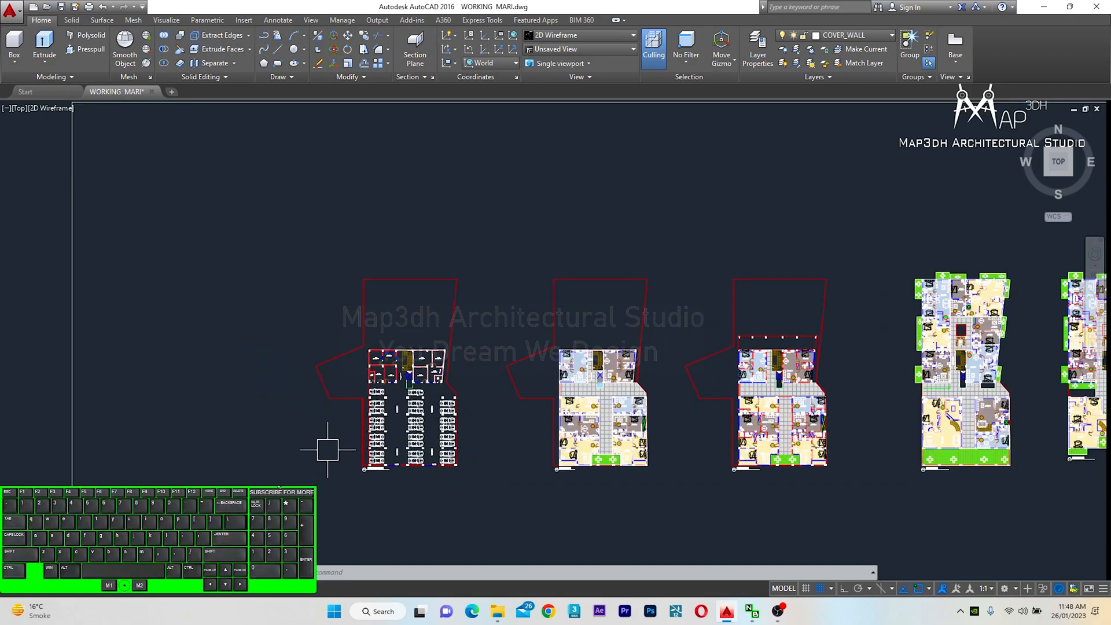
Start a plot and set the plot window around the ground floor plan
{"action": "middle_click_drag", "start_coordinate": [470, 517], "coordinate": [448, 329]}
{"action": "scroll", "coordinate": [404, 495], "scroll_direction": "up", "scroll_amount": 3}
{"action": "scroll", "coordinate": [459, 426], "scroll_direction": "up", "scroll_amount": 3}
{"action": "middle_click_drag", "start_coordinate": [458, 427], "coordinate": [461, 501]}
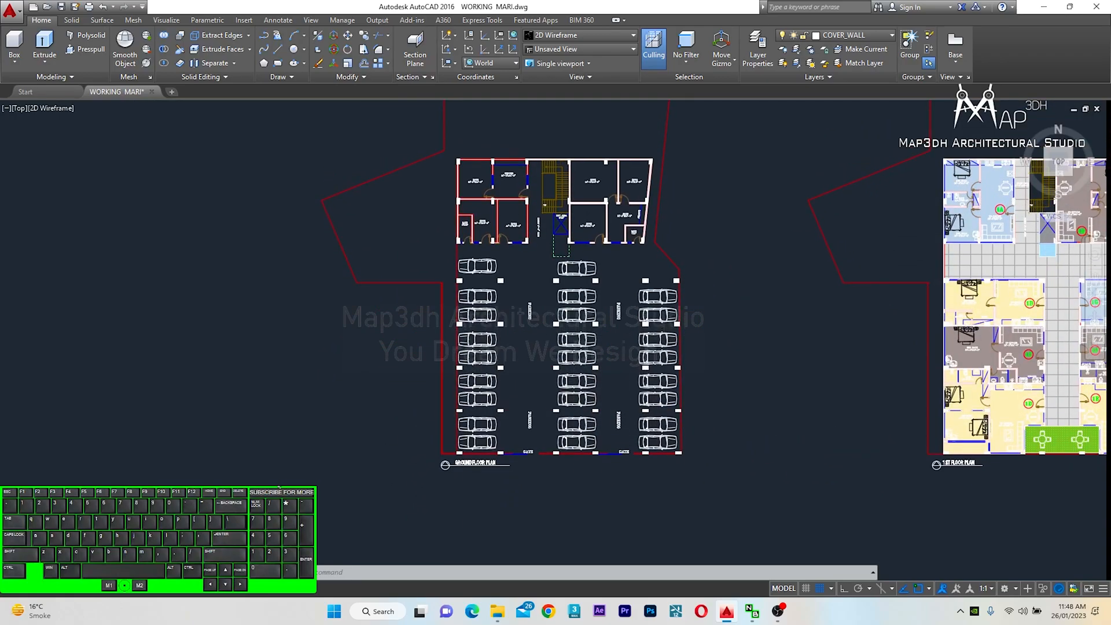
{"action": "key", "text": "ctrl+p"}
{"action": "left_click", "coordinate": [456, 361]}
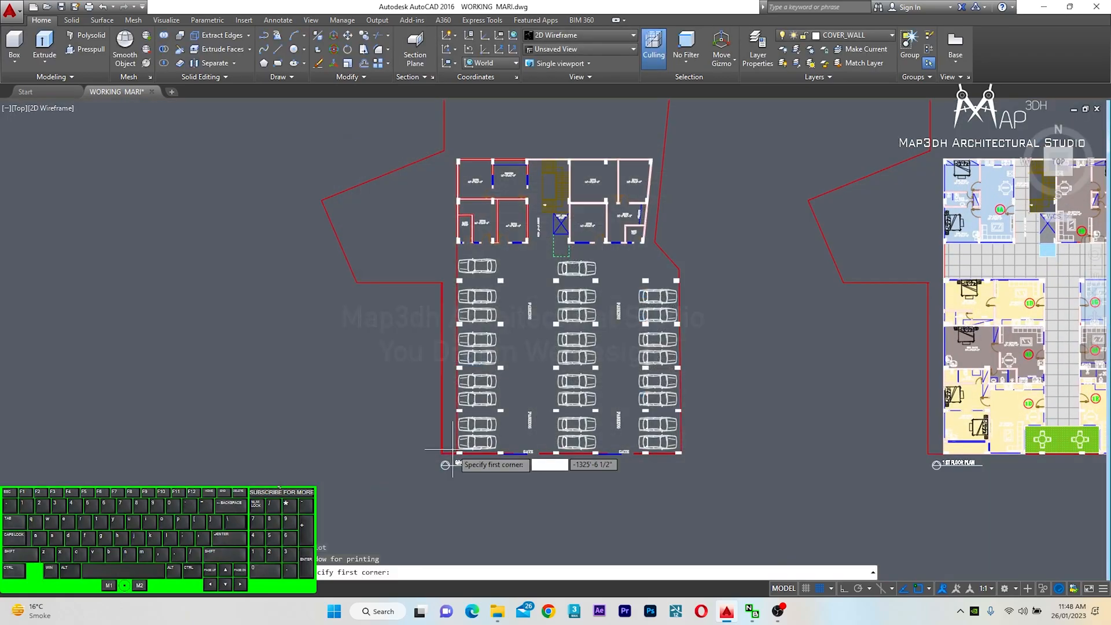
{"action": "scroll", "coordinate": [396, 352], "scroll_direction": "down", "scroll_amount": 2}
{"action": "middle_click_drag", "start_coordinate": [369, 203], "coordinate": [381, 216]}
{"action": "left_click", "coordinate": [344, 159]}
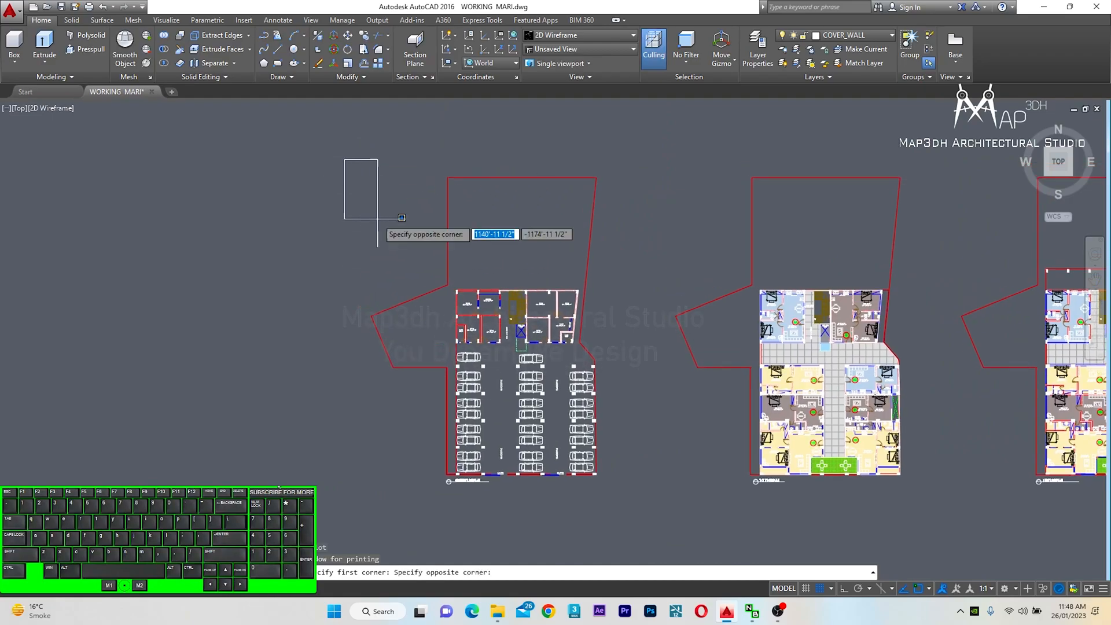
{"action": "left_click", "coordinate": [609, 488]}
Preview the plot and inspect the ground floor plan's rooms and parking layout
{"action": "left_click", "coordinate": [377, 449]}
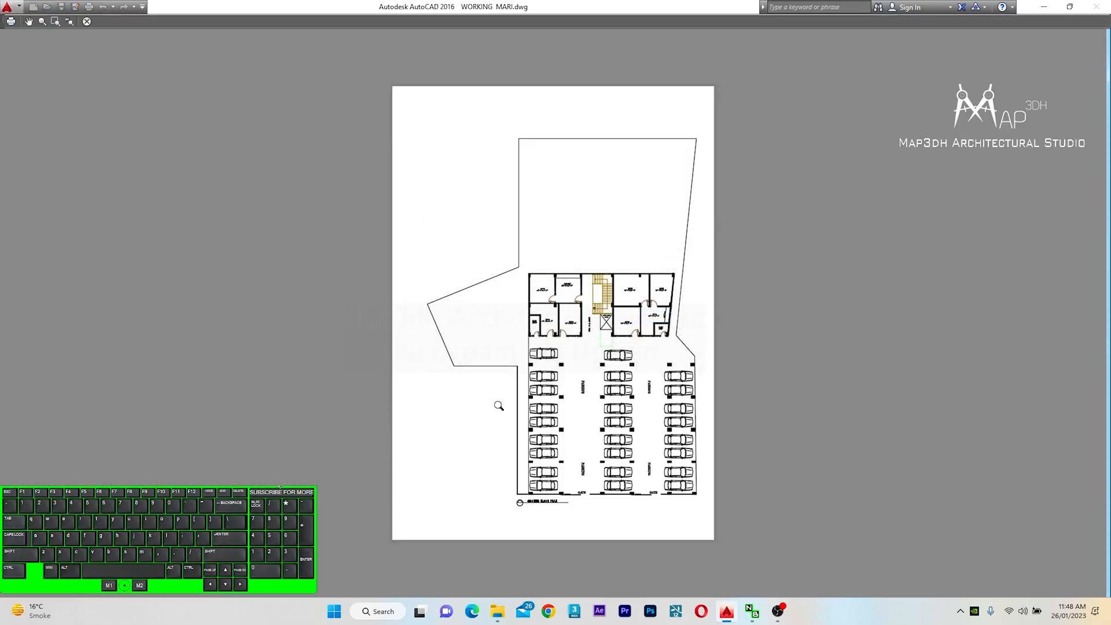
{"action": "scroll", "coordinate": [593, 385], "scroll_direction": "up", "scroll_amount": 4}
{"action": "middle_click_drag", "start_coordinate": [629, 296], "coordinate": [589, 436]}
{"action": "scroll", "coordinate": [583, 291], "scroll_direction": "up", "scroll_amount": 4}
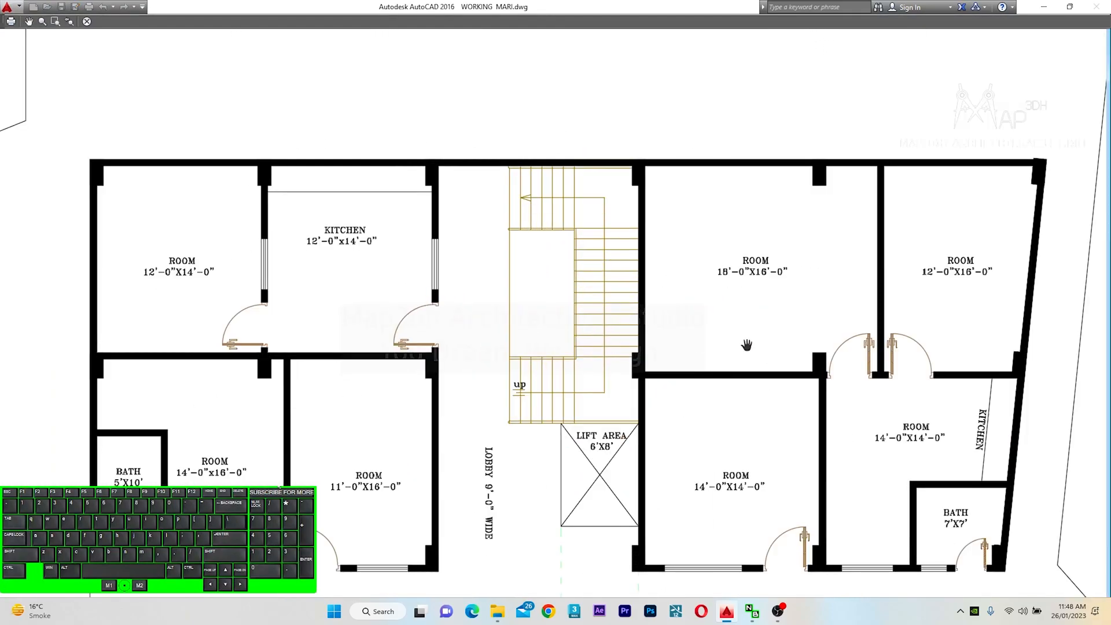
{"action": "middle_click_drag", "start_coordinate": [746, 344], "coordinate": [608, 356]}
{"action": "scroll", "coordinate": [733, 293], "scroll_direction": "down", "scroll_amount": 4}
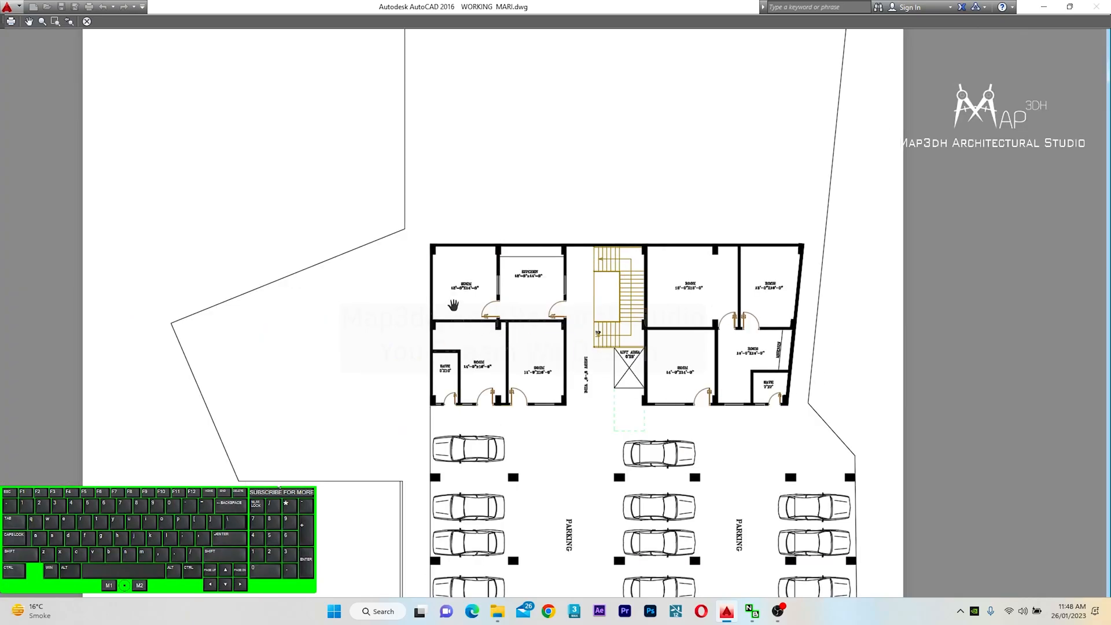
{"action": "scroll", "coordinate": [480, 289], "scroll_direction": "up", "scroll_amount": 4}
{"action": "middle_click_drag", "start_coordinate": [699, 439], "coordinate": [499, 238]}
{"action": "scroll", "coordinate": [545, 311], "scroll_direction": "down", "scroll_amount": 4}
{"action": "middle_click_drag", "start_coordinate": [577, 464], "coordinate": [570, 250]}
{"action": "middle_click_drag", "start_coordinate": [463, 489], "coordinate": [397, 435]}
{"action": "scroll", "coordinate": [381, 524], "scroll_direction": "up", "scroll_amount": 2}
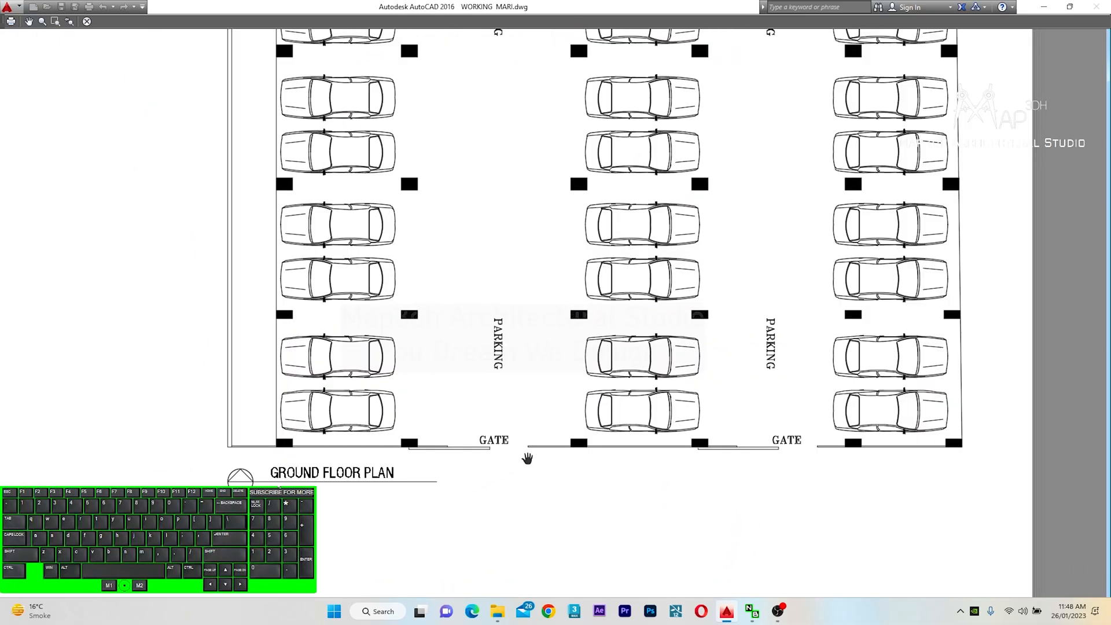
{"action": "middle_click_drag", "start_coordinate": [501, 306], "coordinate": [495, 431]}
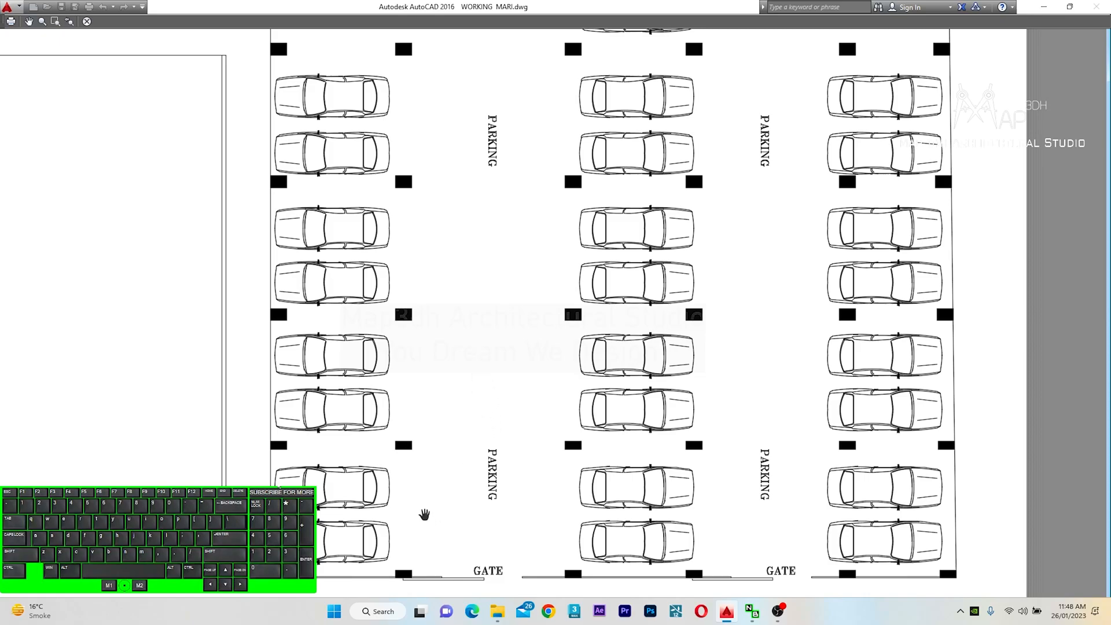
{"action": "middle_click_drag", "start_coordinate": [486, 168], "coordinate": [493, 406]}
{"action": "middle_click_drag", "start_coordinate": [501, 233], "coordinate": [498, 378]}
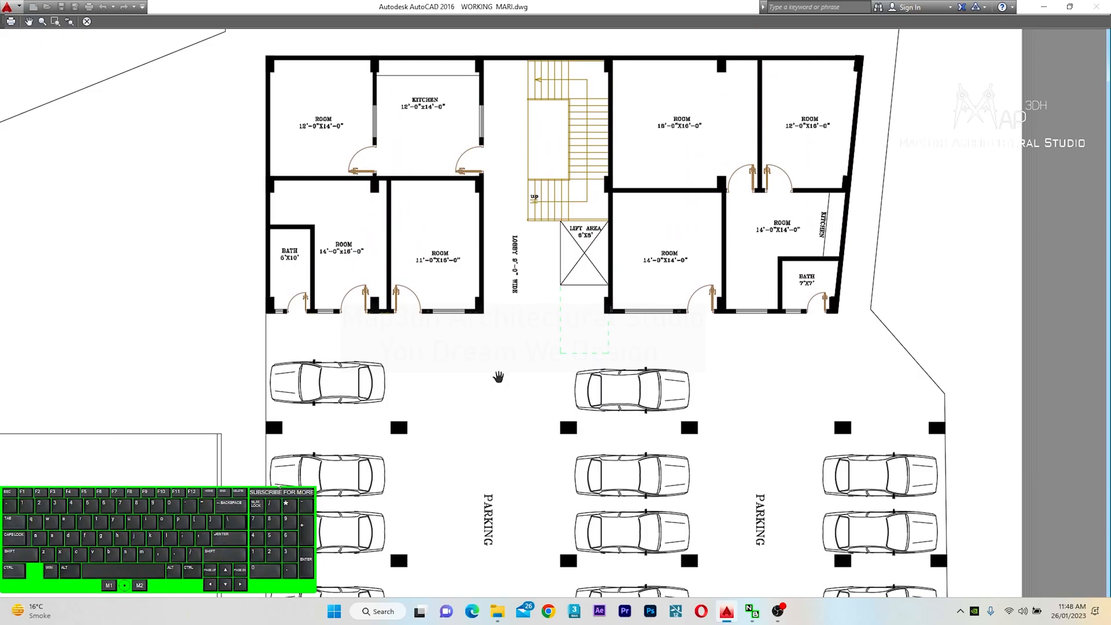
{"action": "scroll", "coordinate": [505, 246], "scroll_direction": "up", "scroll_amount": 2}
{"action": "middle_click_drag", "start_coordinate": [508, 240], "coordinate": [517, 309]}
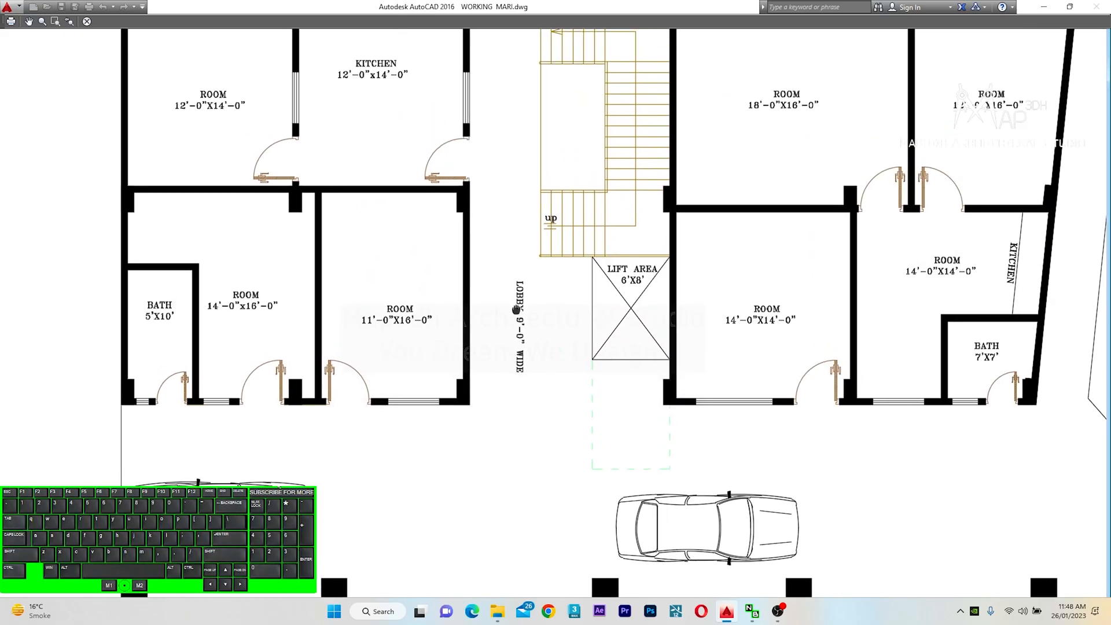
{"action": "middle_click_drag", "start_coordinate": [515, 175], "coordinate": [514, 237]}
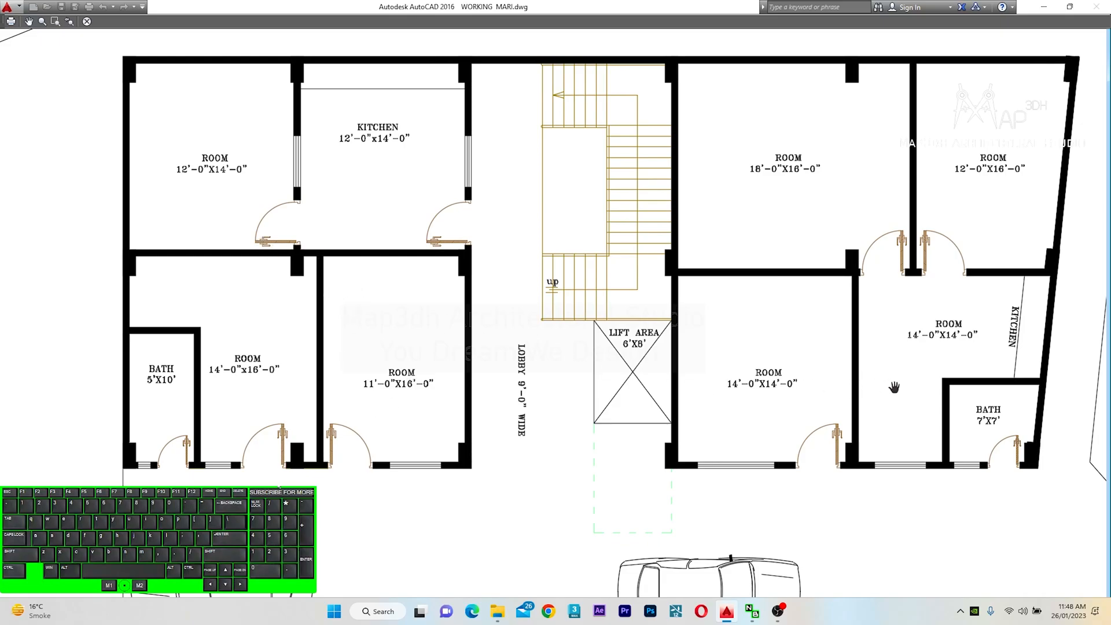
{"action": "middle_click_drag", "start_coordinate": [406, 365], "coordinate": [436, 319]}
{"action": "scroll", "coordinate": [481, 260], "scroll_direction": "down", "scroll_amount": 6}
{"action": "middle_click_drag", "start_coordinate": [643, 399], "coordinate": [574, 376]}
Plot the window to PDF and save it as WORKING_MARI Model (1)
{"action": "key", "text": "Escape"}
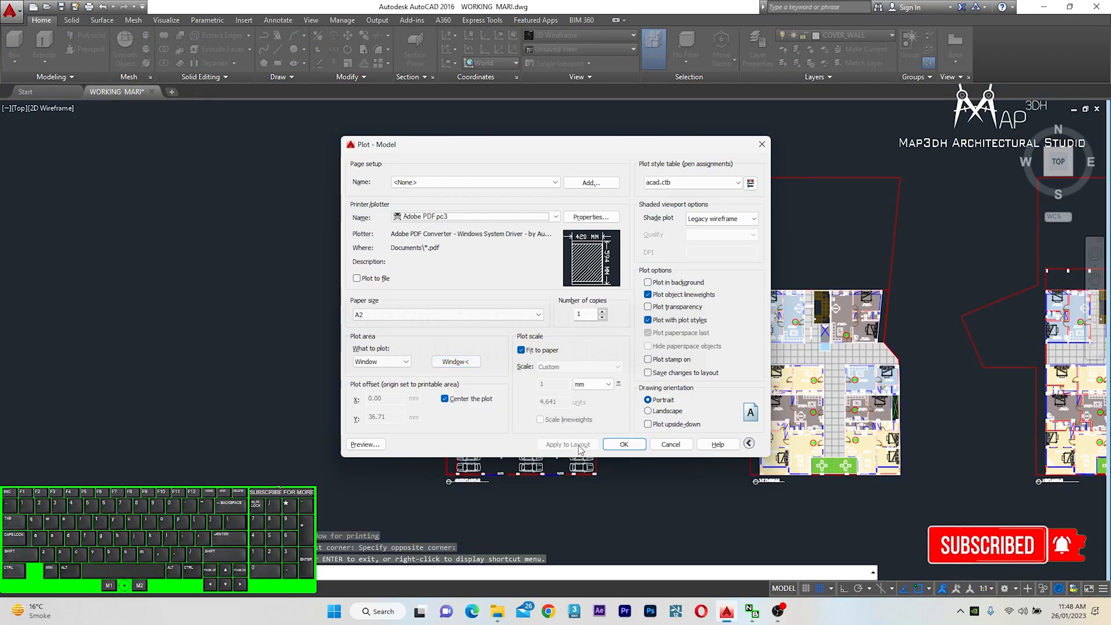
{"action": "left_click", "coordinate": [673, 450]}
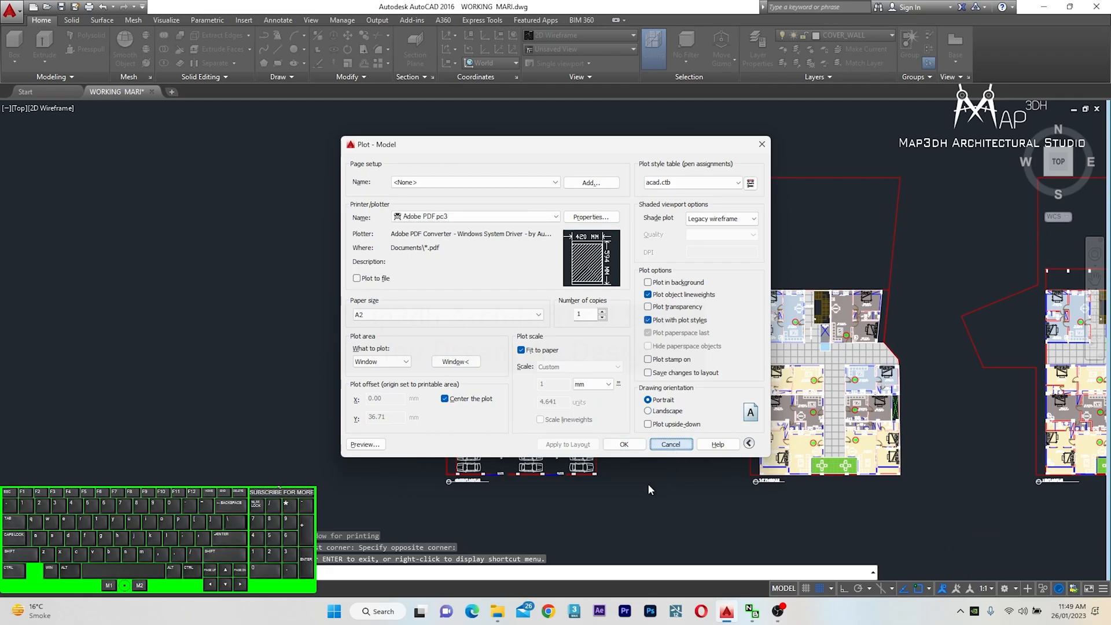
{"action": "left_click", "coordinate": [619, 443]}
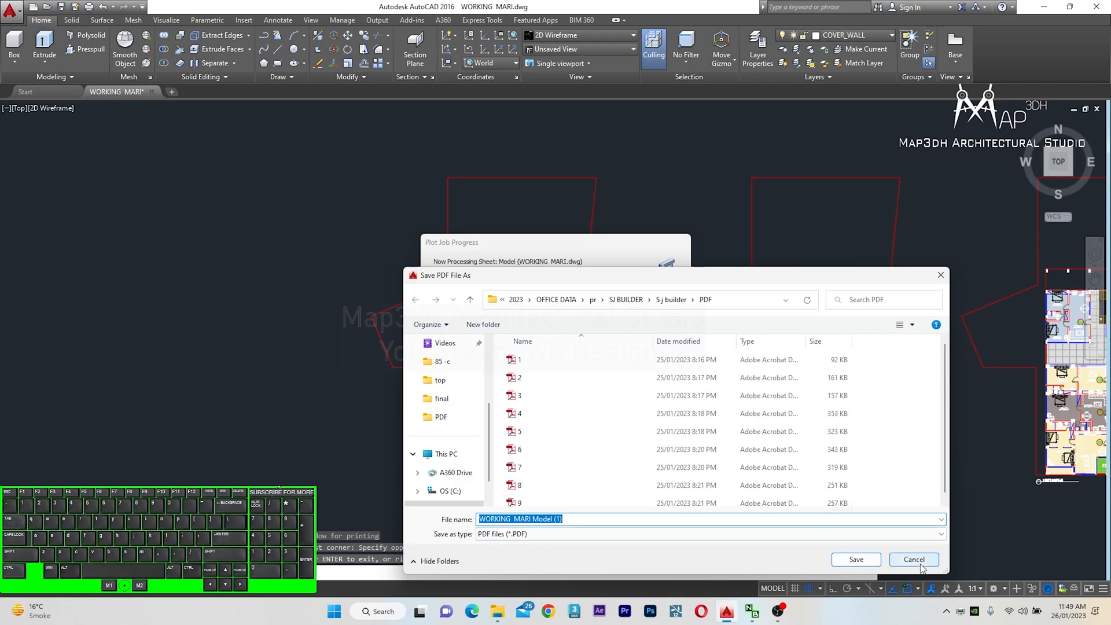
{"action": "left_click", "coordinate": [870, 559]}
Start a new plot and set the plot window around the first floor plan
{"action": "middle_click_drag", "start_coordinate": [734, 412], "coordinate": [431, 386]}
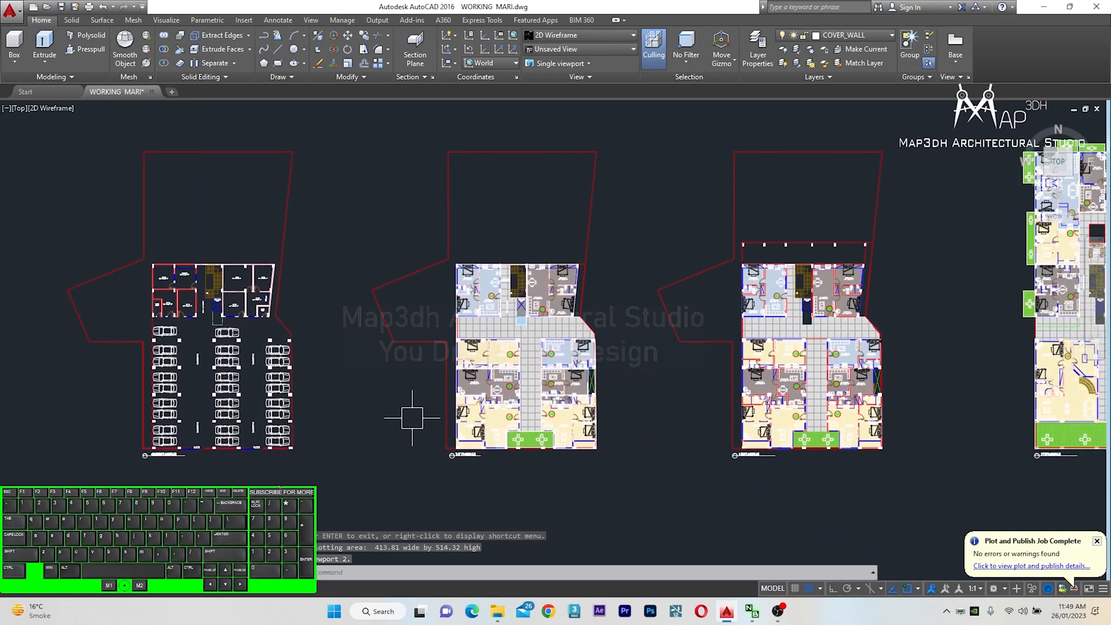
{"action": "key", "text": "ctrl+p"}
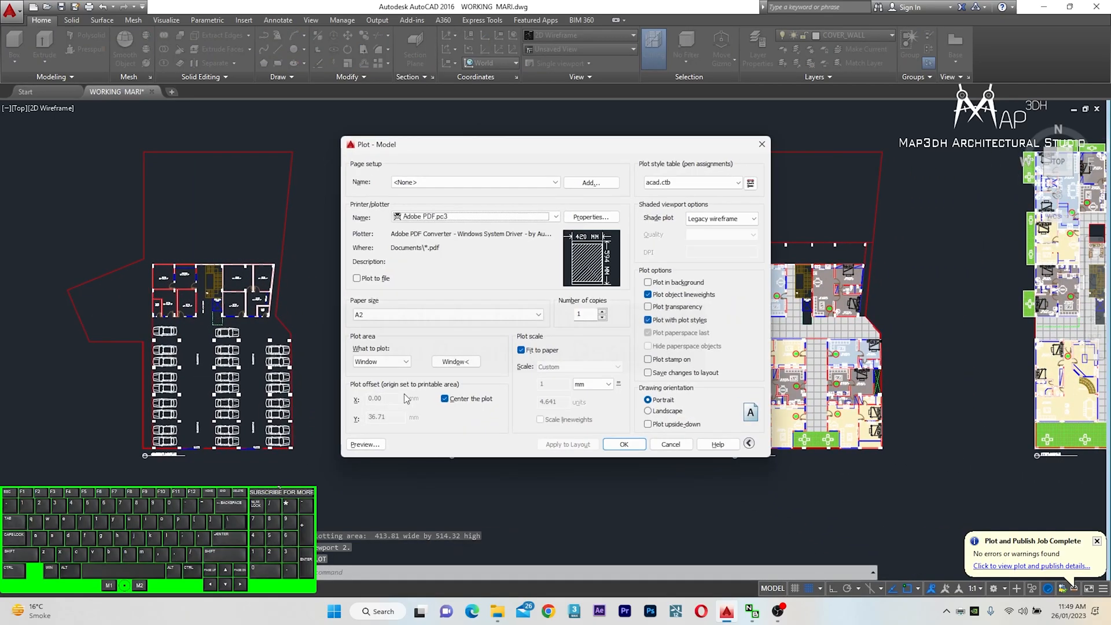
{"action": "left_click", "coordinate": [457, 360]}
{"action": "left_click", "coordinate": [367, 134]}
{"action": "left_click", "coordinate": [583, 462]}
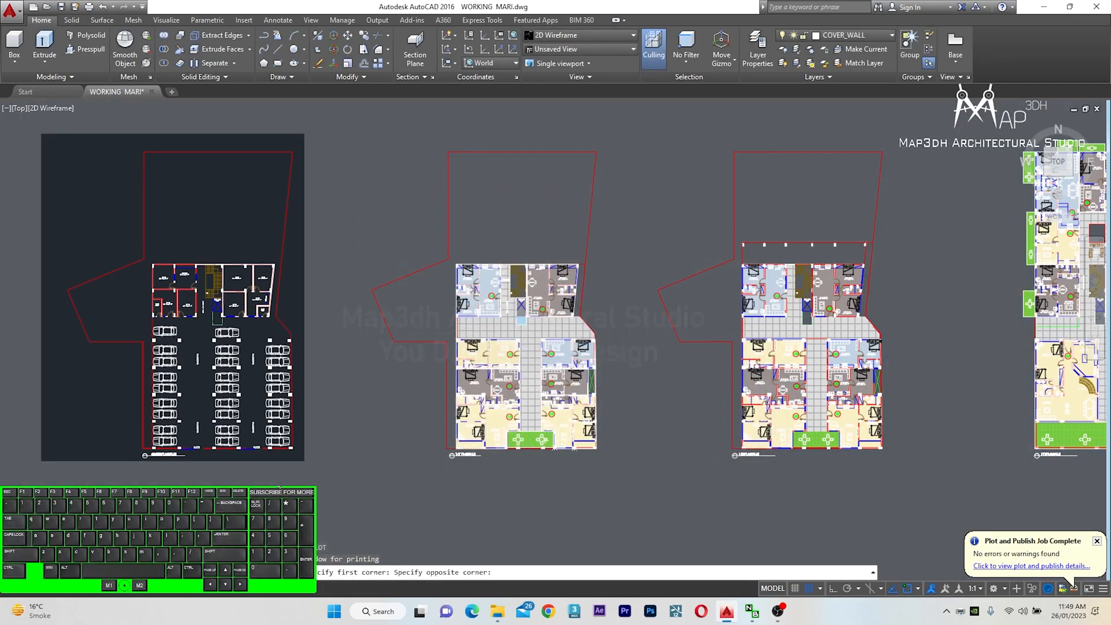
Preview the plot and inspect the first floor plan's apartments and courtyard up close
{"action": "left_click", "coordinate": [362, 444]}
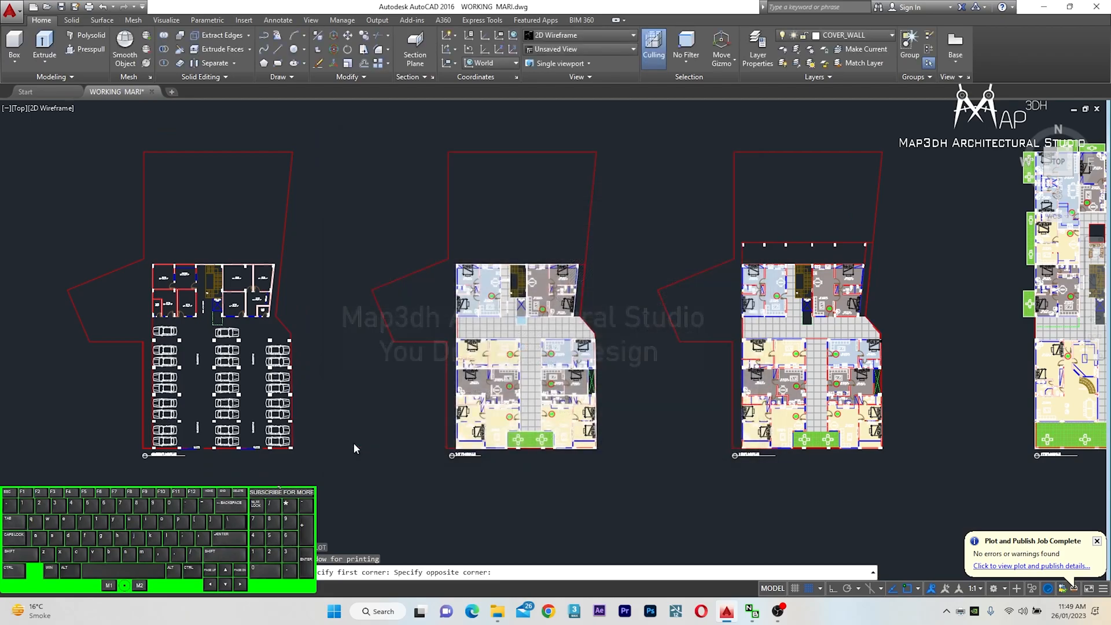
{"action": "scroll", "coordinate": [506, 468], "scroll_direction": "up", "scroll_amount": 4}
{"action": "scroll", "coordinate": [544, 459], "scroll_direction": "up", "scroll_amount": 2}
{"action": "middle_click_drag", "start_coordinate": [543, 459], "coordinate": [552, 317]}
{"action": "scroll", "coordinate": [697, 421], "scroll_direction": "up", "scroll_amount": 2}
{"action": "middle_click_drag", "start_coordinate": [734, 405], "coordinate": [586, 557]}
{"action": "middle_click_drag", "start_coordinate": [654, 207], "coordinate": [599, 517]}
{"action": "middle_click_drag", "start_coordinate": [611, 158], "coordinate": [595, 389]}
{"action": "scroll", "coordinate": [595, 389], "scroll_direction": "down", "scroll_amount": 6}
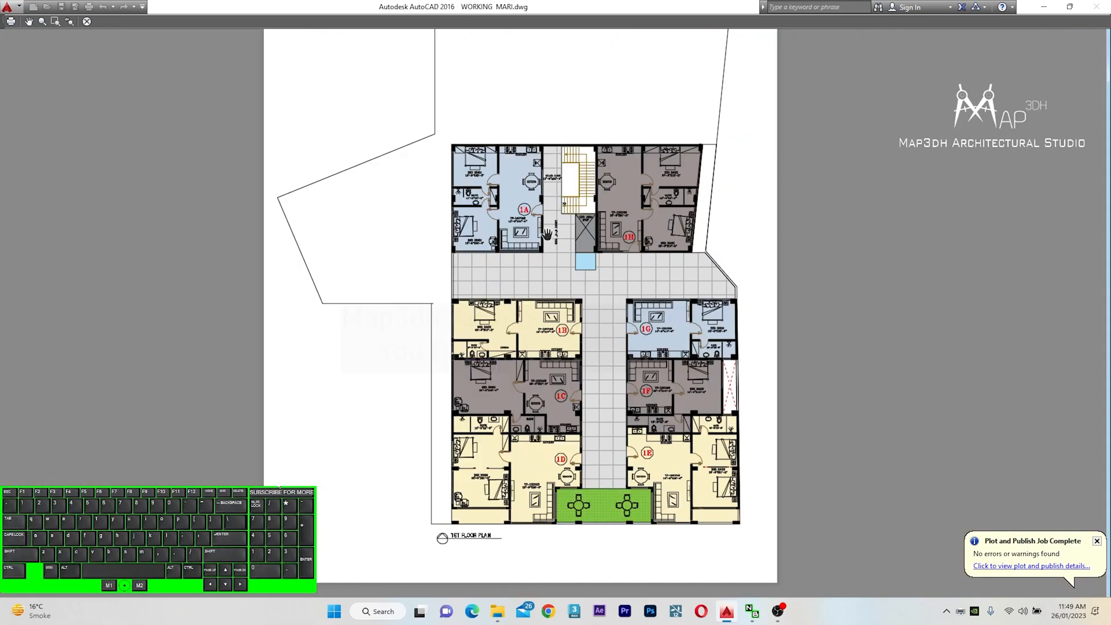
{"action": "scroll", "coordinate": [586, 288], "scroll_direction": "up", "scroll_amount": 2}
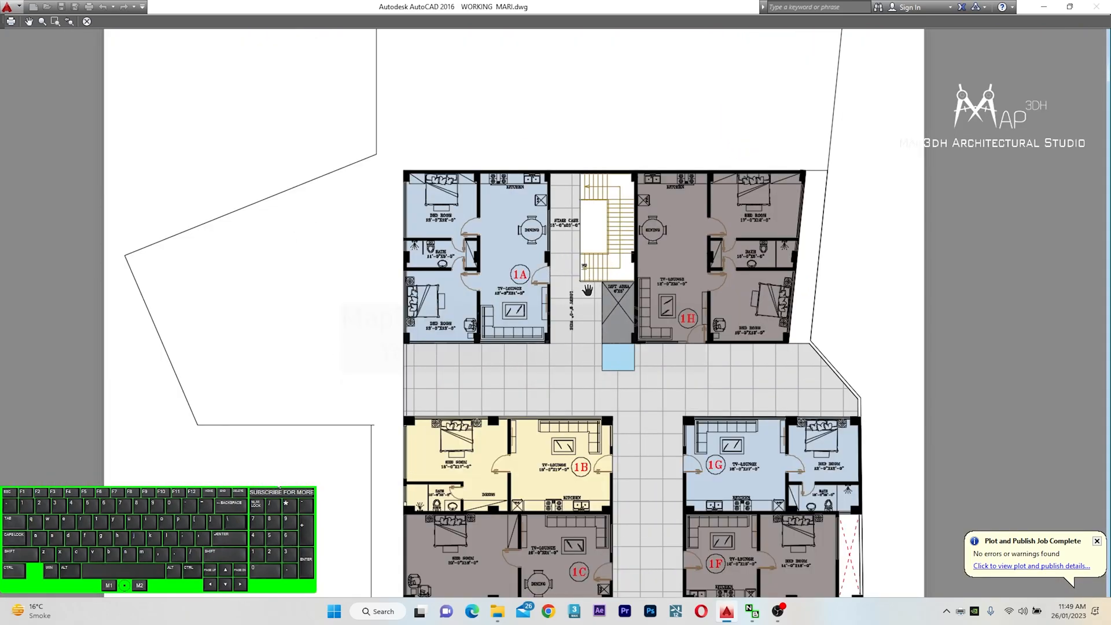
{"action": "scroll", "coordinate": [616, 315], "scroll_direction": "up", "scroll_amount": 4}
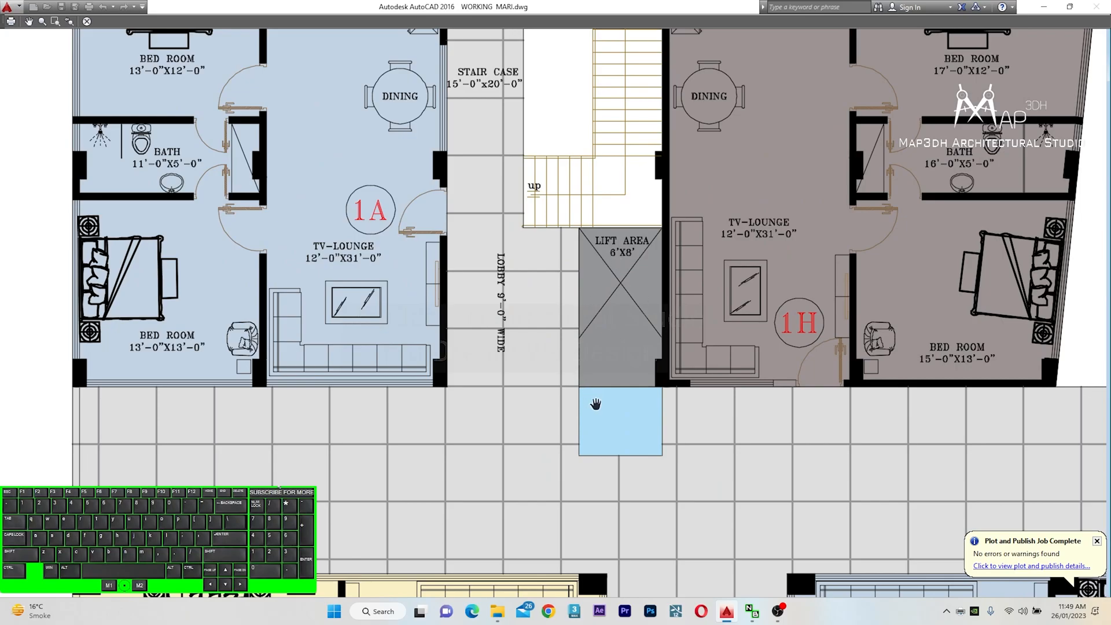
{"action": "middle_click_drag", "start_coordinate": [627, 443], "coordinate": [627, 355]}
{"action": "scroll", "coordinate": [649, 324], "scroll_direction": "down", "scroll_amount": 3}
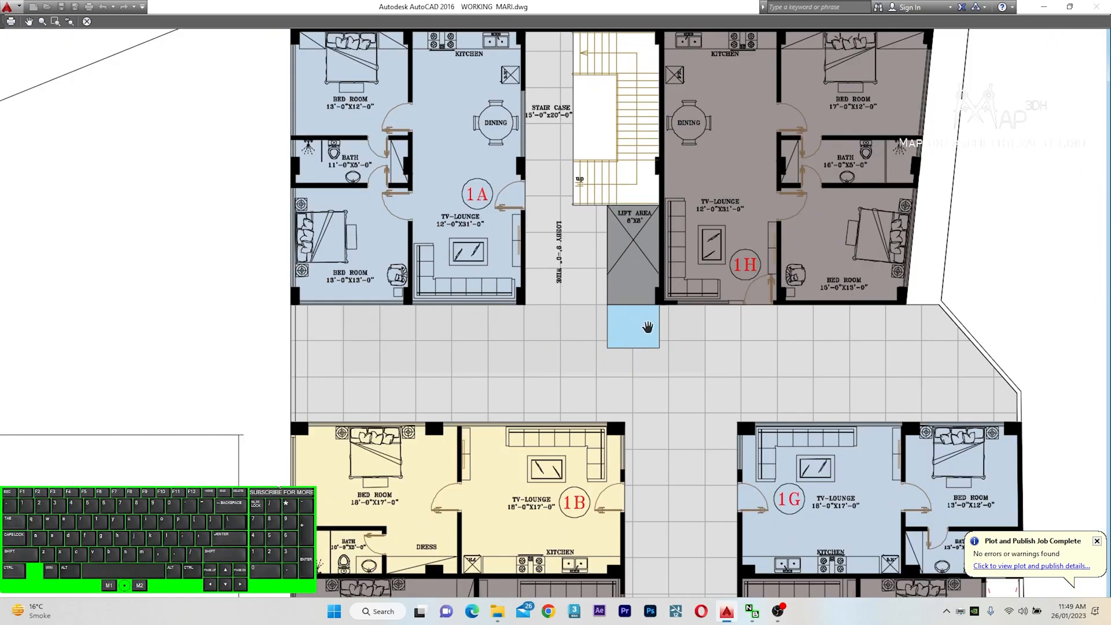
{"action": "left_click_drag", "start_coordinate": [521, 370], "coordinate": [539, 415]}
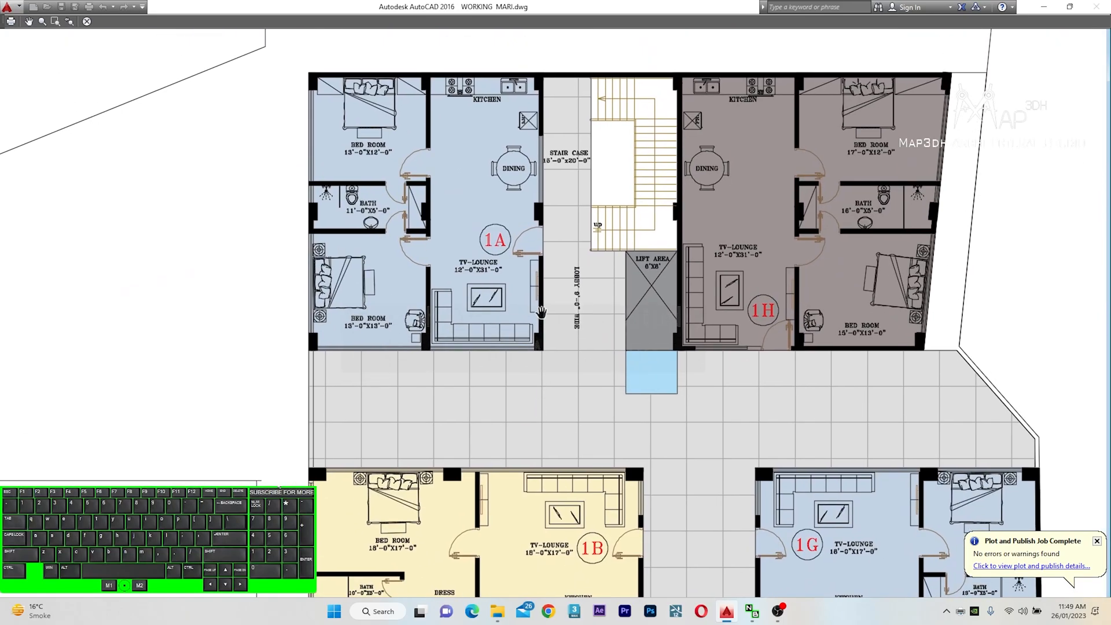
{"action": "left_click_drag", "start_coordinate": [608, 399], "coordinate": [581, 344]}
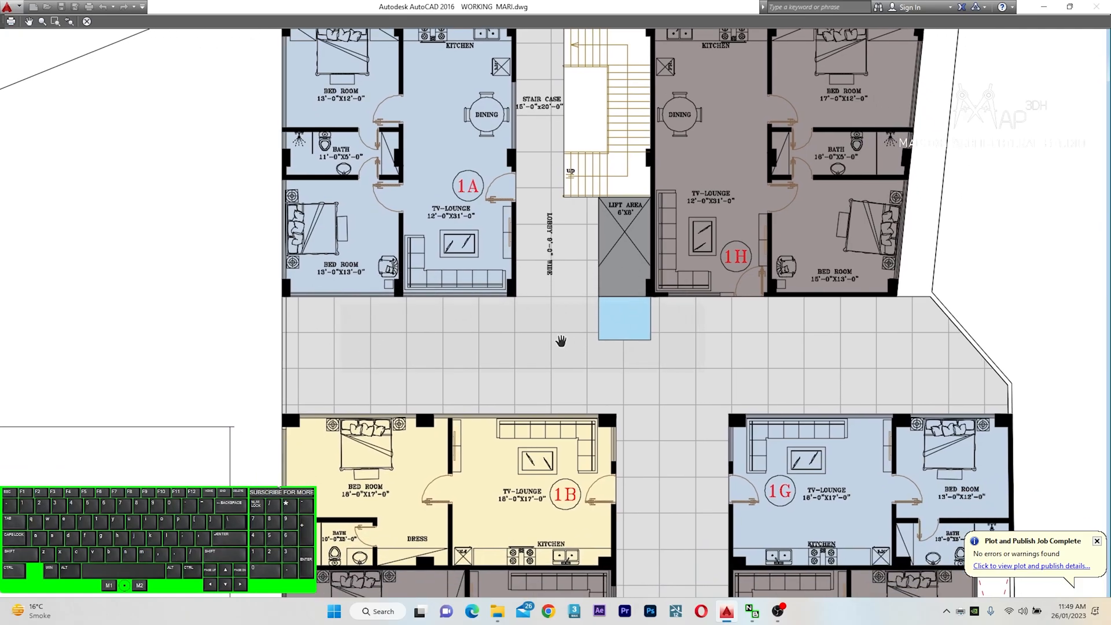
{"action": "scroll", "coordinate": [491, 343], "scroll_direction": "down", "scroll_amount": 5}
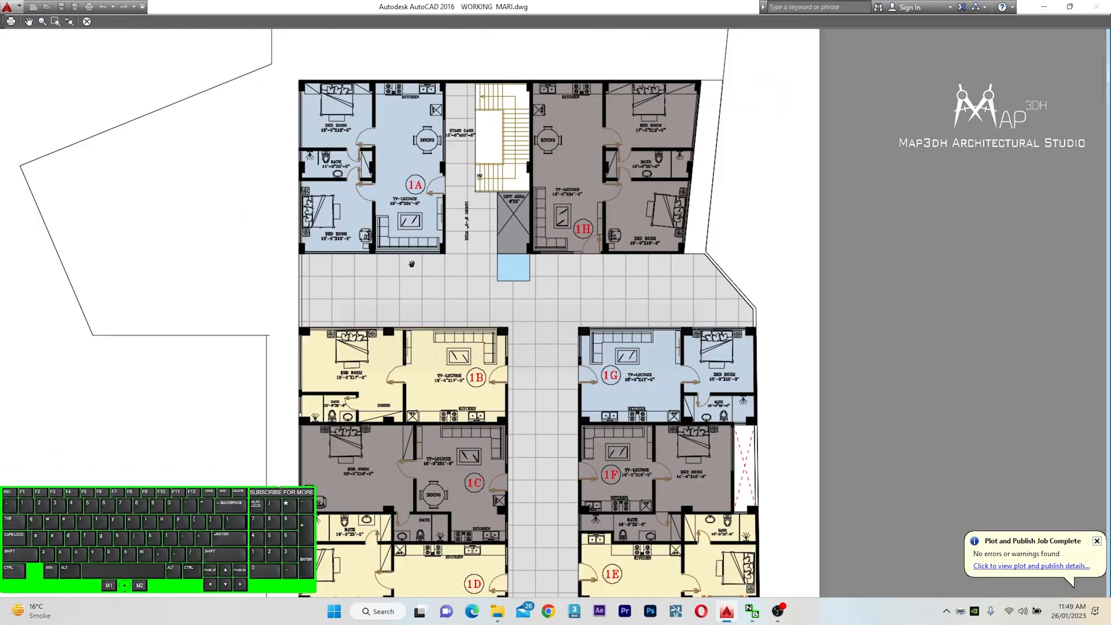
{"action": "left_click_drag", "start_coordinate": [481, 344], "coordinate": [530, 269]}
{"action": "left_click_drag", "start_coordinate": [612, 498], "coordinate": [607, 342]}
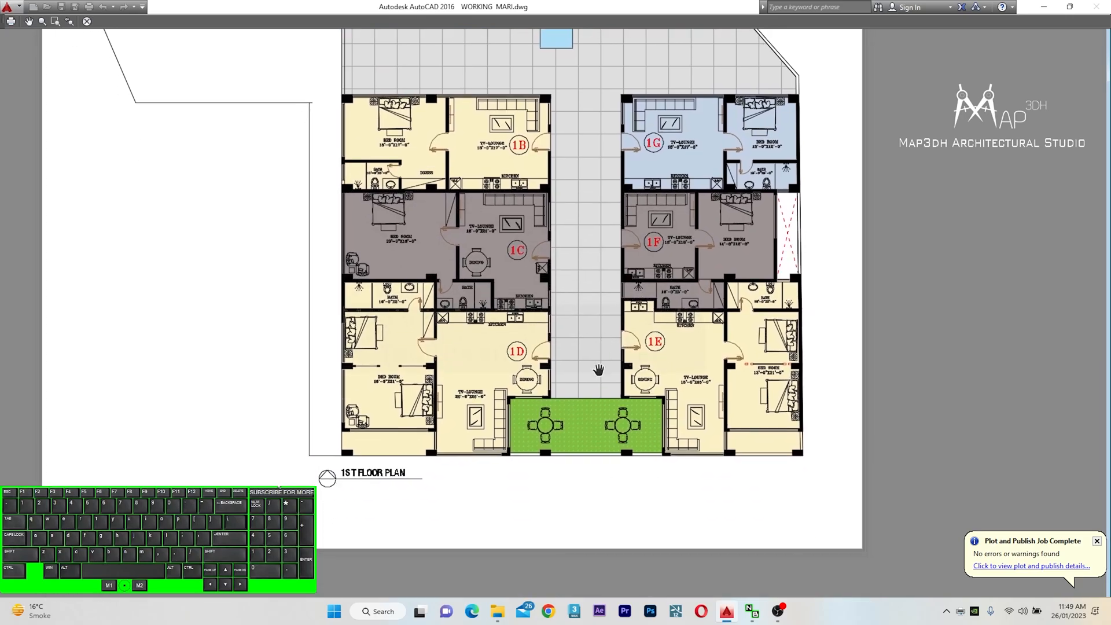
{"action": "scroll", "coordinate": [596, 405], "scroll_direction": "up", "scroll_amount": 5}
{"action": "left_click_drag", "start_coordinate": [634, 381], "coordinate": [562, 427]}
{"action": "scroll", "coordinate": [457, 457], "scroll_direction": "down", "scroll_amount": 6}
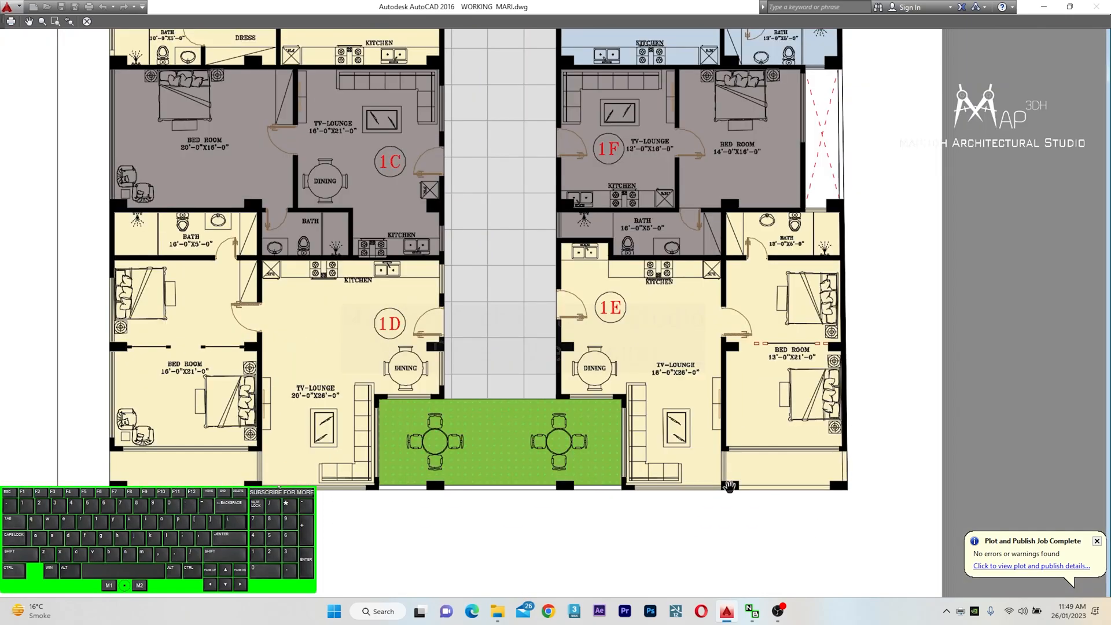
{"action": "scroll", "coordinate": [359, 450], "scroll_direction": "up", "scroll_amount": 4}
{"action": "scroll", "coordinate": [303, 428], "scroll_direction": "up", "scroll_amount": 2}
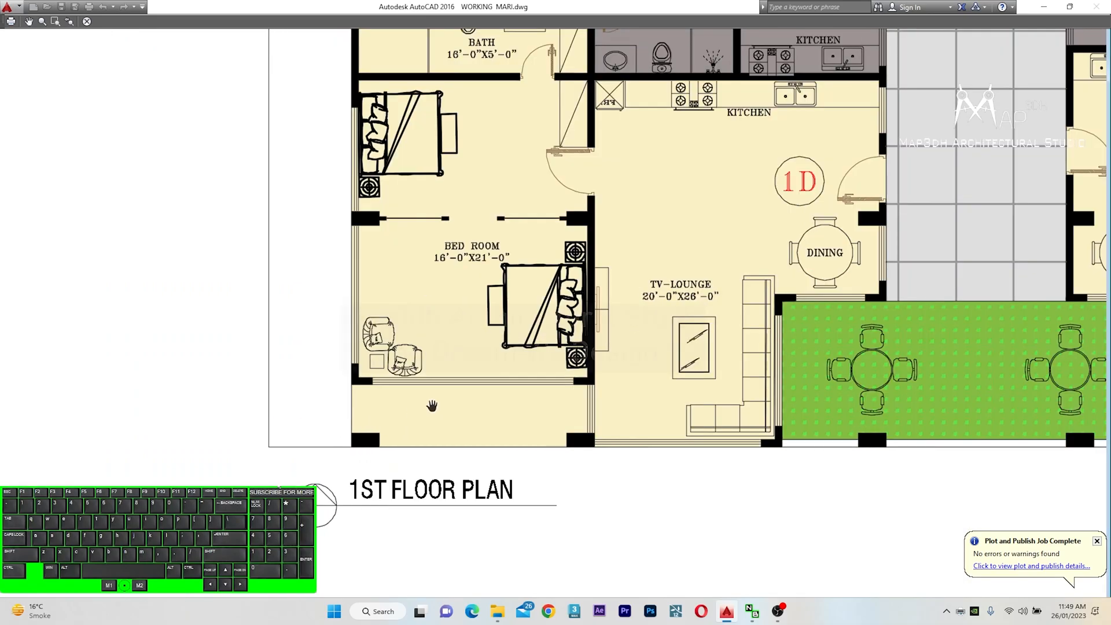
{"action": "left_click_drag", "start_coordinate": [594, 400], "coordinate": [300, 422]}
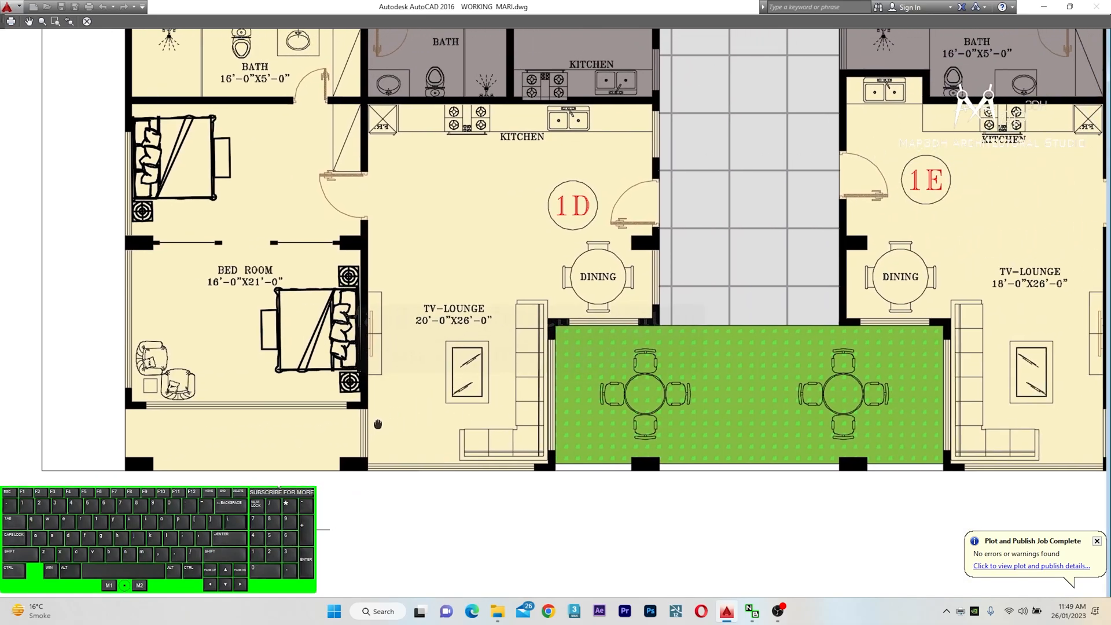
{"action": "scroll", "coordinate": [300, 433], "scroll_direction": "down", "scroll_amount": 1}
{"action": "scroll", "coordinate": [301, 362], "scroll_direction": "down", "scroll_amount": 3}
{"action": "left_click_drag", "start_coordinate": [684, 415], "coordinate": [514, 401]}
{"action": "scroll", "coordinate": [649, 478], "scroll_direction": "up", "scroll_amount": 2}
{"action": "mouse_move", "coordinate": [650, 478]}
{"action": "left_mouse_down"}
{"action": "mouse_move", "coordinate": [666, 369]}
{"action": "mouse_move", "coordinate": [628, 446]}
{"action": "mouse_move", "coordinate": [628, 474]}
{"action": "left_mouse_up"}
{"action": "scroll", "coordinate": [767, 401], "scroll_direction": "down", "scroll_amount": 4}
{"action": "left_click_drag", "start_coordinate": [623, 280], "coordinate": [602, 387]}
{"action": "middle_click_drag", "start_coordinate": [602, 387], "coordinate": [597, 419]}
{"action": "middle_click_drag", "start_coordinate": [412, 200], "coordinate": [431, 367]}
{"action": "scroll", "coordinate": [476, 258], "scroll_direction": "down", "scroll_amount": 4}
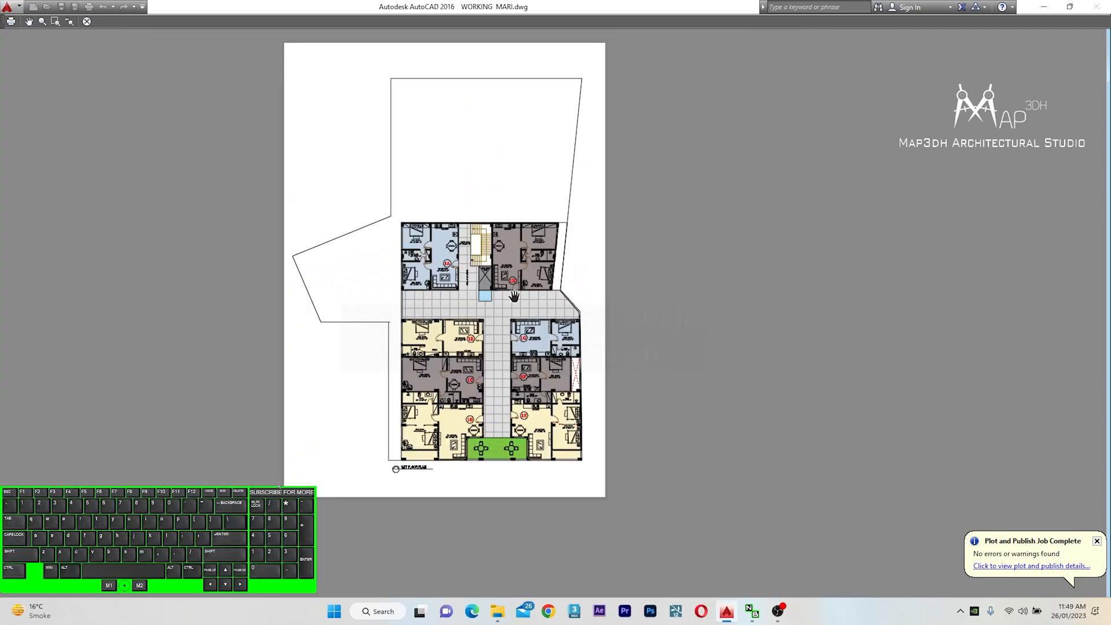
{"action": "scroll", "coordinate": [452, 360], "scroll_direction": "up", "scroll_amount": 2}
{"action": "left_click_drag", "start_coordinate": [592, 311], "coordinate": [593, 347]}
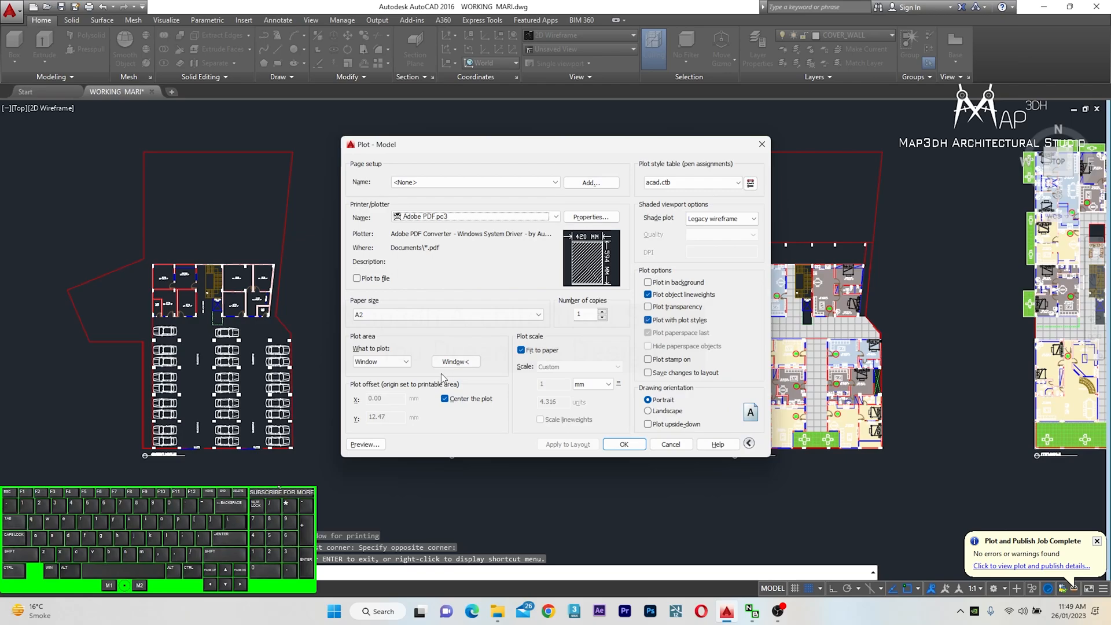
Reselect the plot window around the second floor plan
{"action": "left_click", "coordinate": [455, 361]}
{"action": "scroll", "coordinate": [683, 147], "scroll_direction": "up", "scroll_amount": 3}
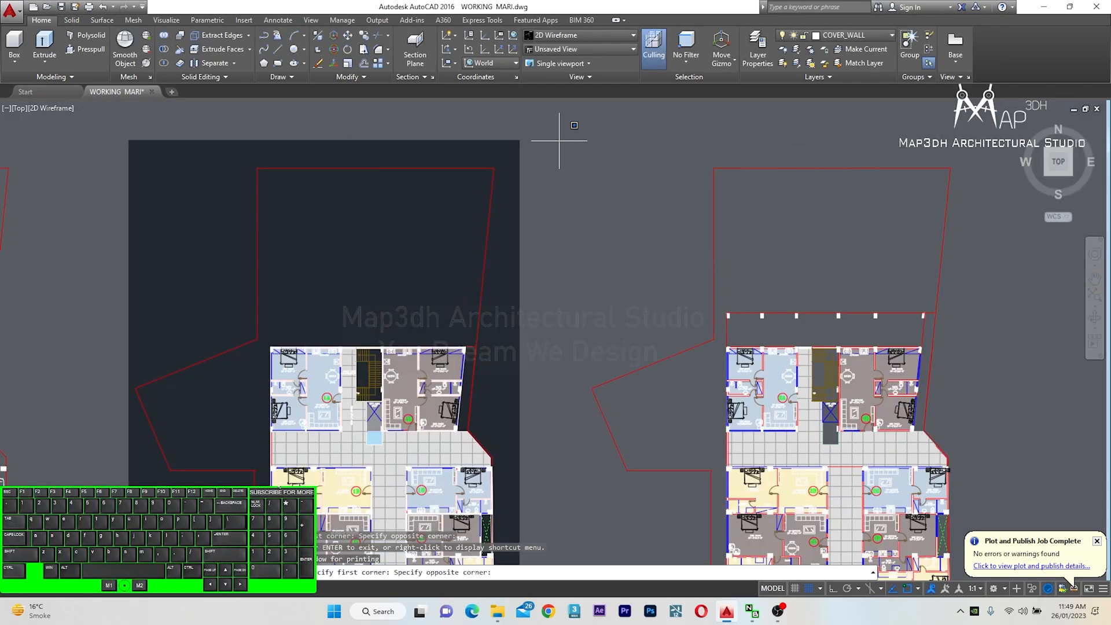
{"action": "scroll", "coordinate": [618, 298], "scroll_direction": "down", "scroll_amount": 3}
{"action": "scroll", "coordinate": [755, 397], "scroll_direction": "up", "scroll_amount": 5}
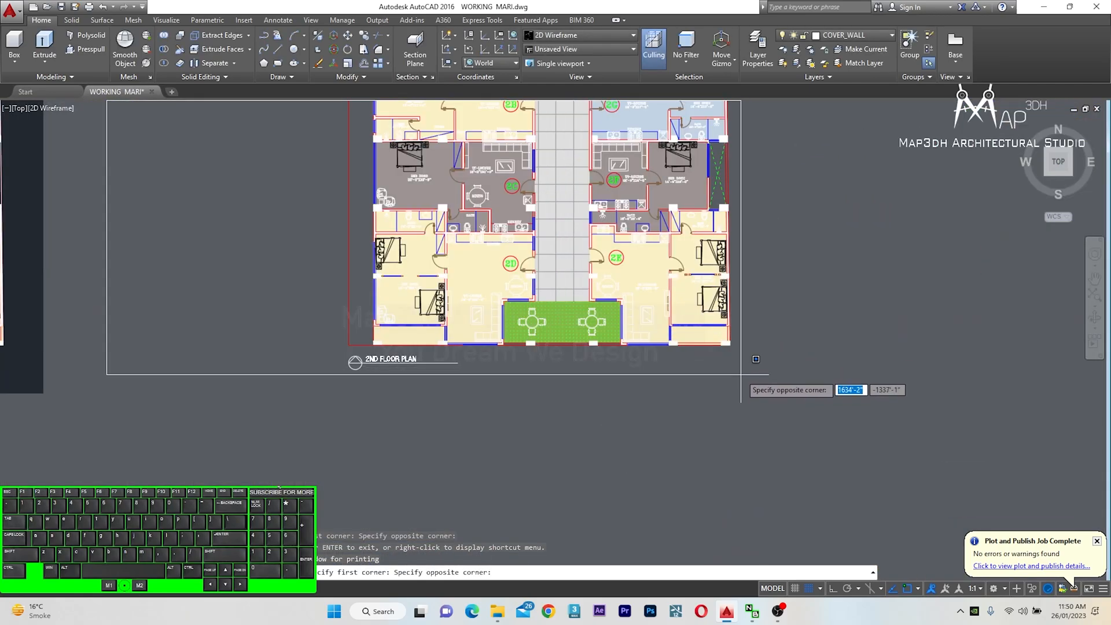
{"action": "left_click", "coordinate": [740, 374]}
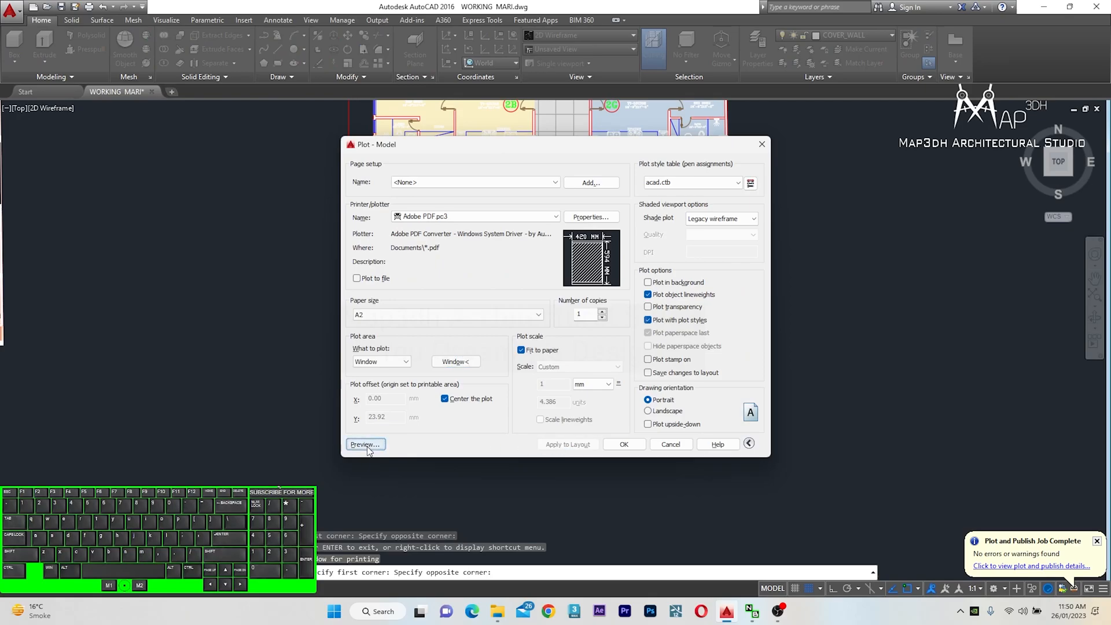
Preview the plot and inspect the second floor plan's apartments, then close the preview
{"action": "left_click", "coordinate": [365, 443]}
{"action": "scroll", "coordinate": [626, 342], "scroll_direction": "up", "scroll_amount": 4}
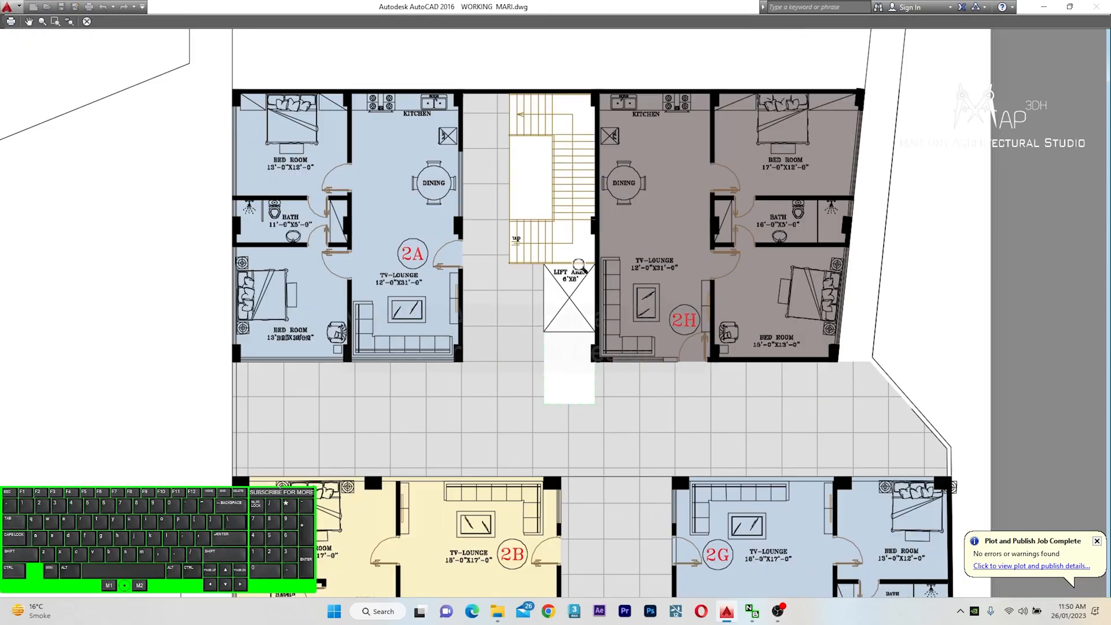
{"action": "scroll", "coordinate": [579, 267], "scroll_direction": "up", "scroll_amount": 3}
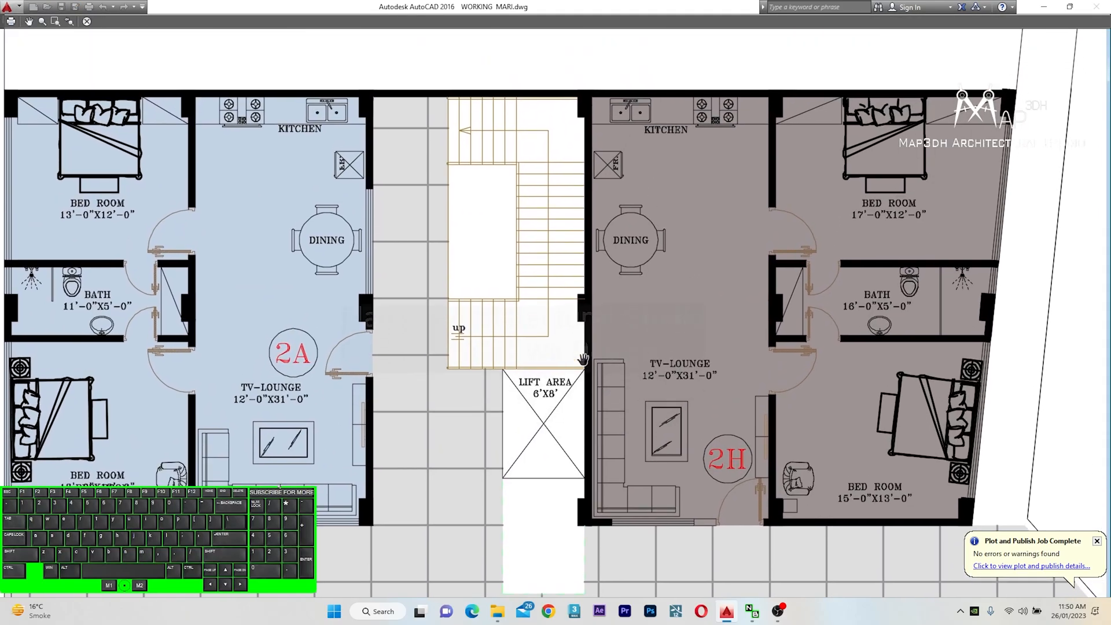
{"action": "scroll", "coordinate": [576, 362], "scroll_direction": "down", "scroll_amount": 3}
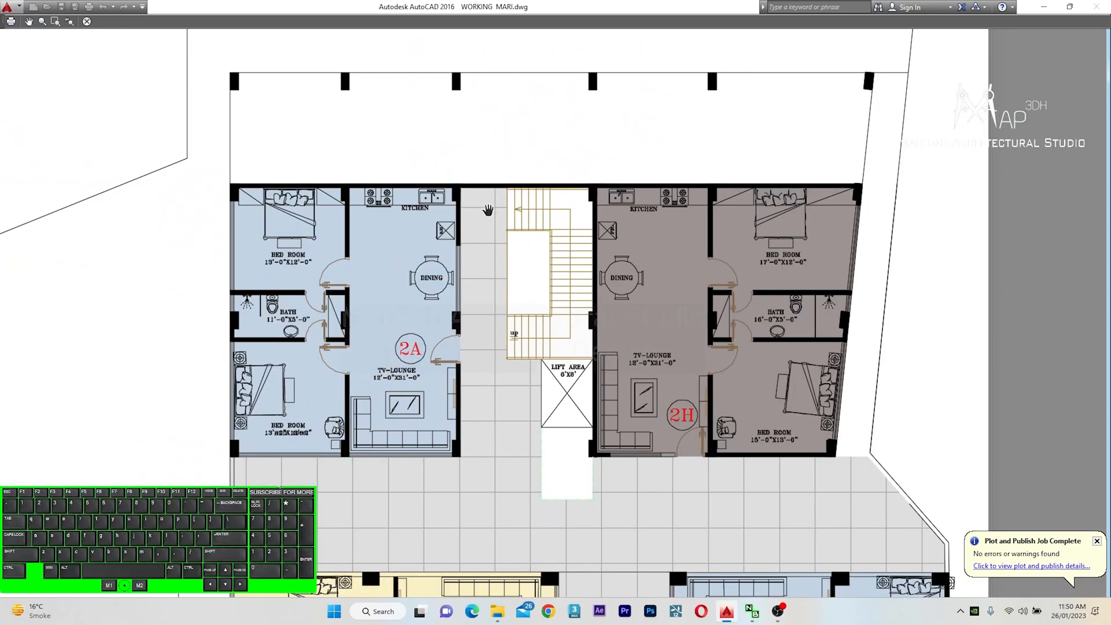
{"action": "left_click_drag", "start_coordinate": [523, 445], "coordinate": [562, 372]}
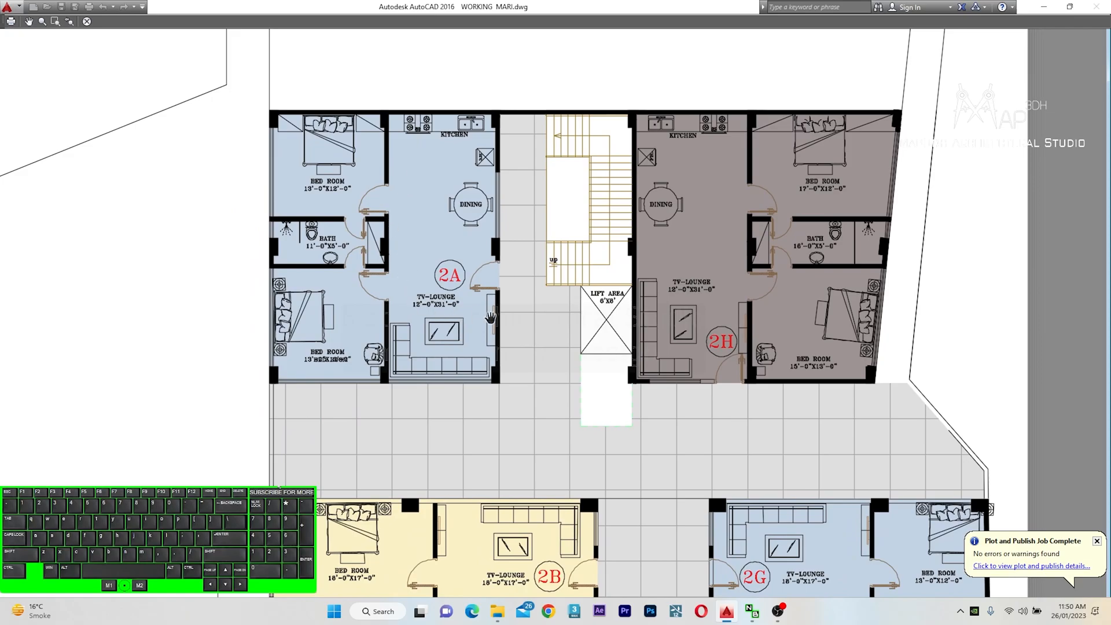
{"action": "left_click_drag", "start_coordinate": [800, 436], "coordinate": [751, 341]}
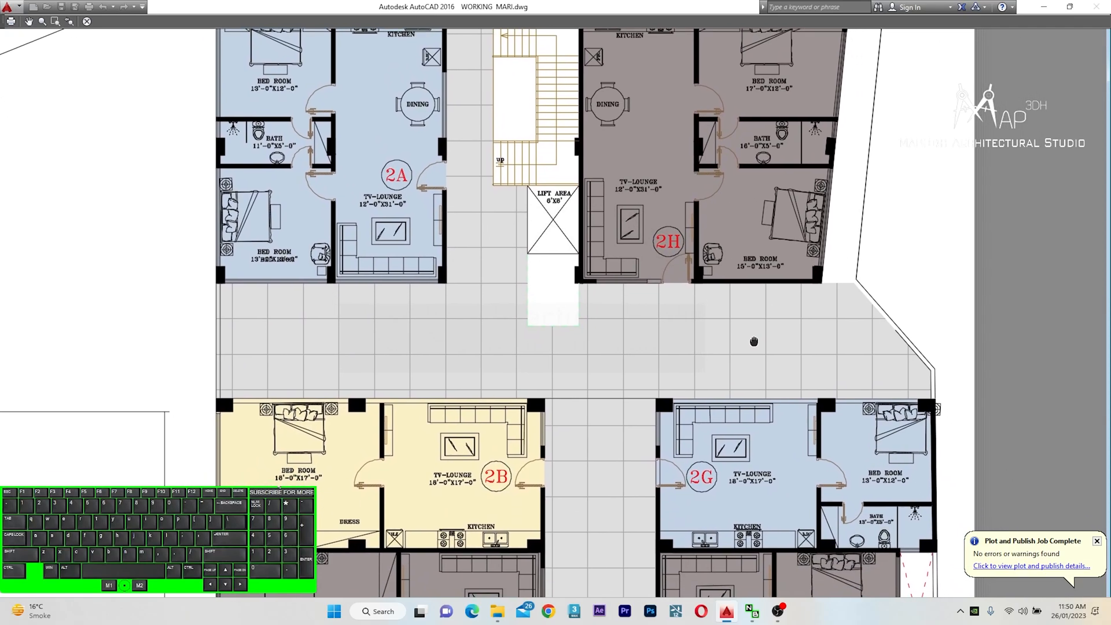
{"action": "left_click_drag", "start_coordinate": [661, 396], "coordinate": [640, 277]}
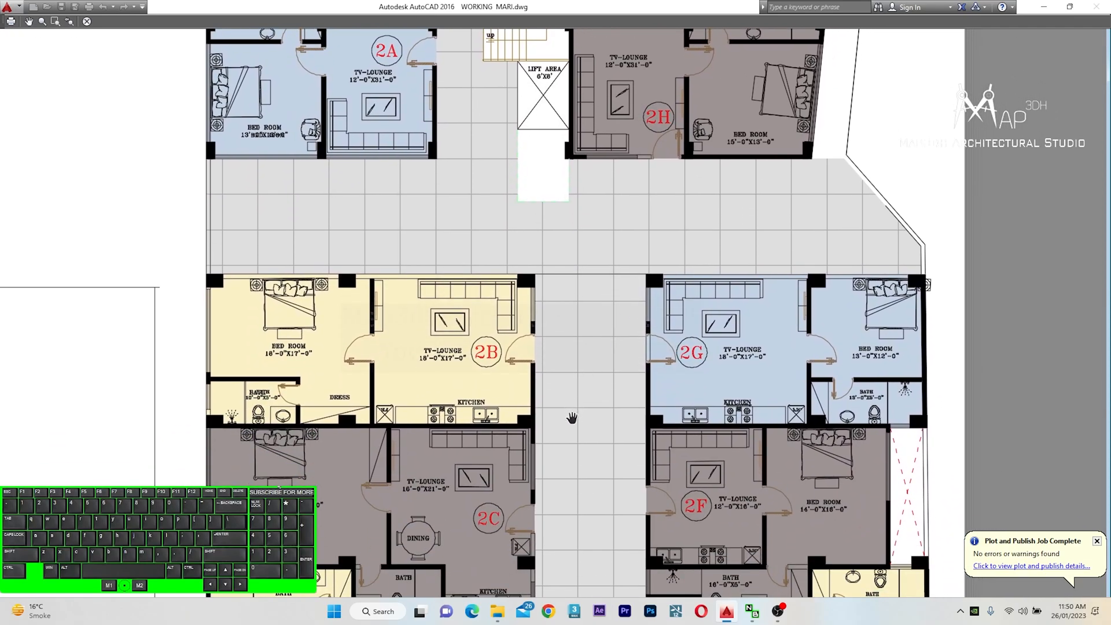
{"action": "left_click_drag", "start_coordinate": [572, 408], "coordinate": [586, 356]}
{"action": "scroll", "coordinate": [496, 289], "scroll_direction": "up", "scroll_amount": 2}
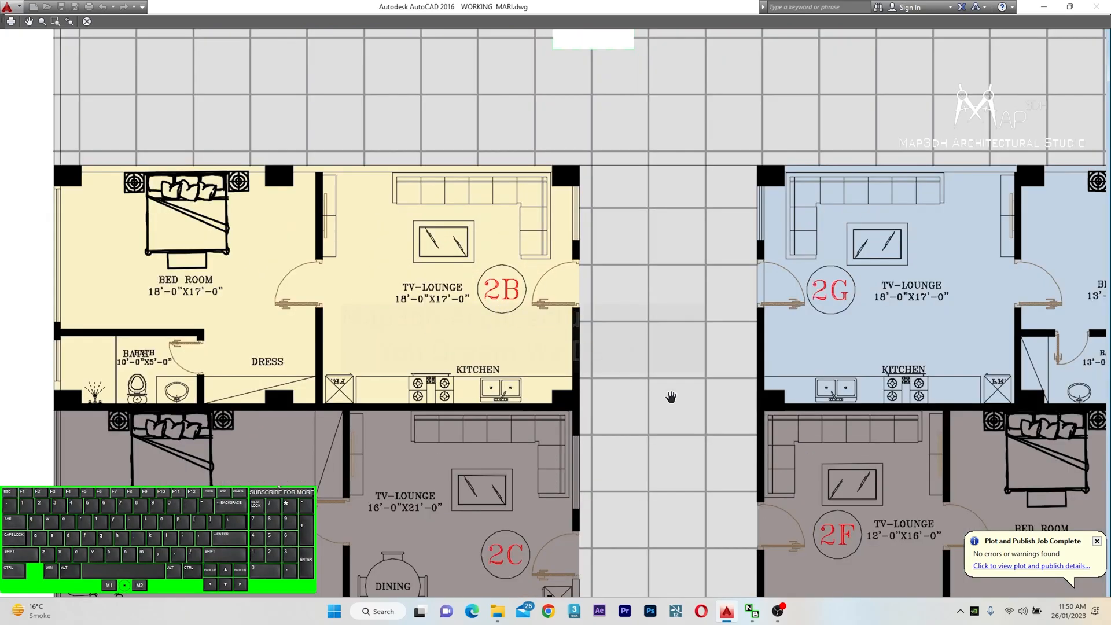
{"action": "left_click_drag", "start_coordinate": [752, 480], "coordinate": [703, 295]}
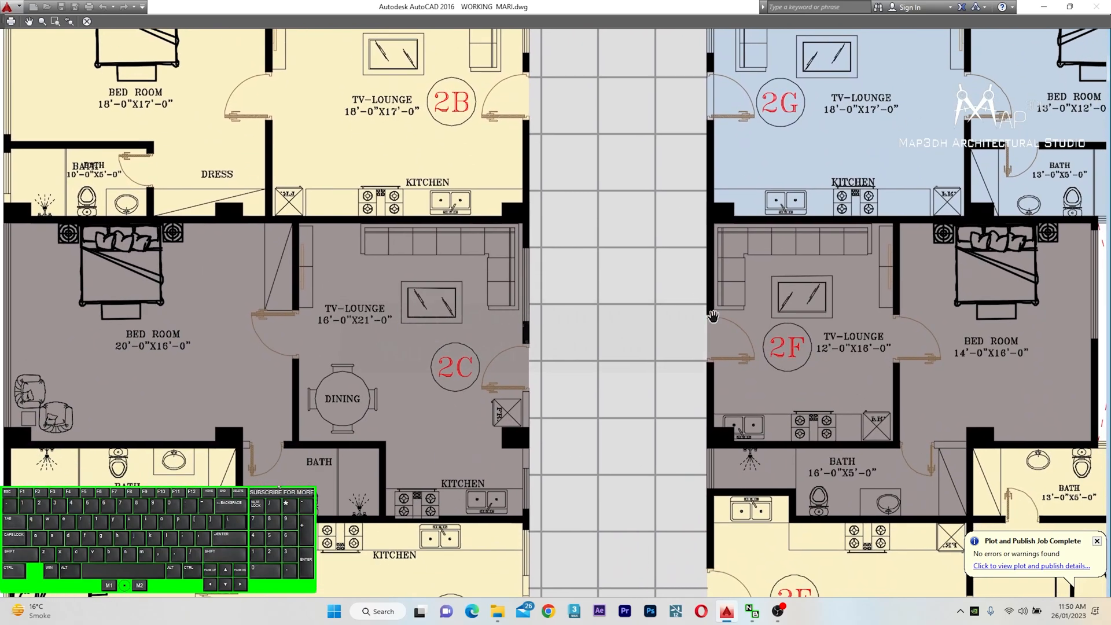
{"action": "scroll", "coordinate": [490, 211], "scroll_direction": "down", "scroll_amount": 2}
{"action": "scroll", "coordinate": [438, 424], "scroll_direction": "up", "scroll_amount": 2}
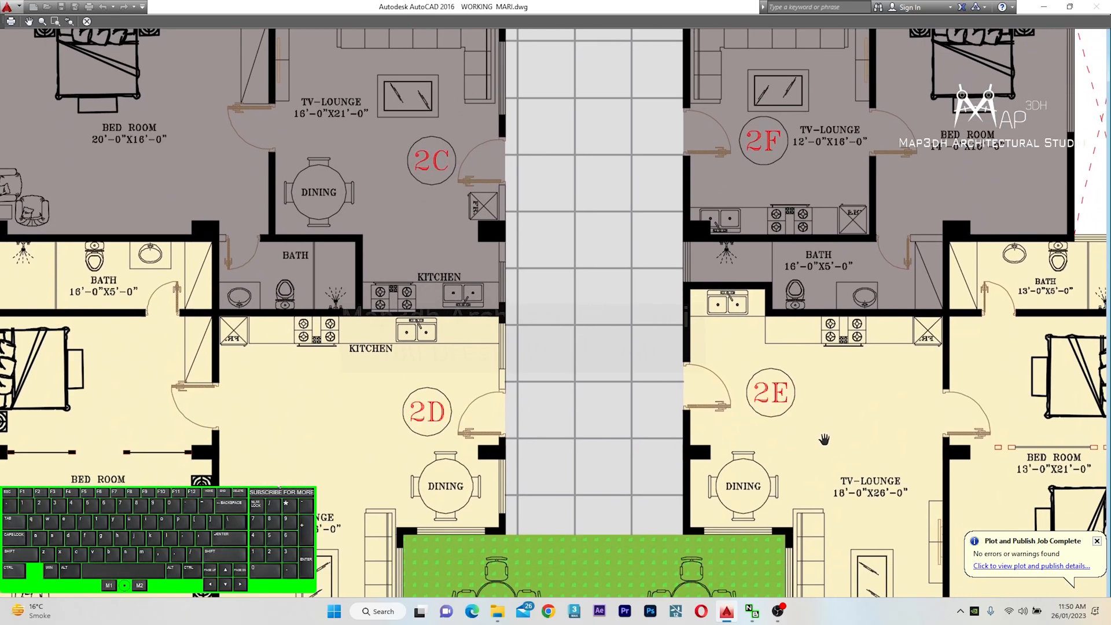
{"action": "scroll", "coordinate": [517, 300], "scroll_direction": "down", "scroll_amount": 4}
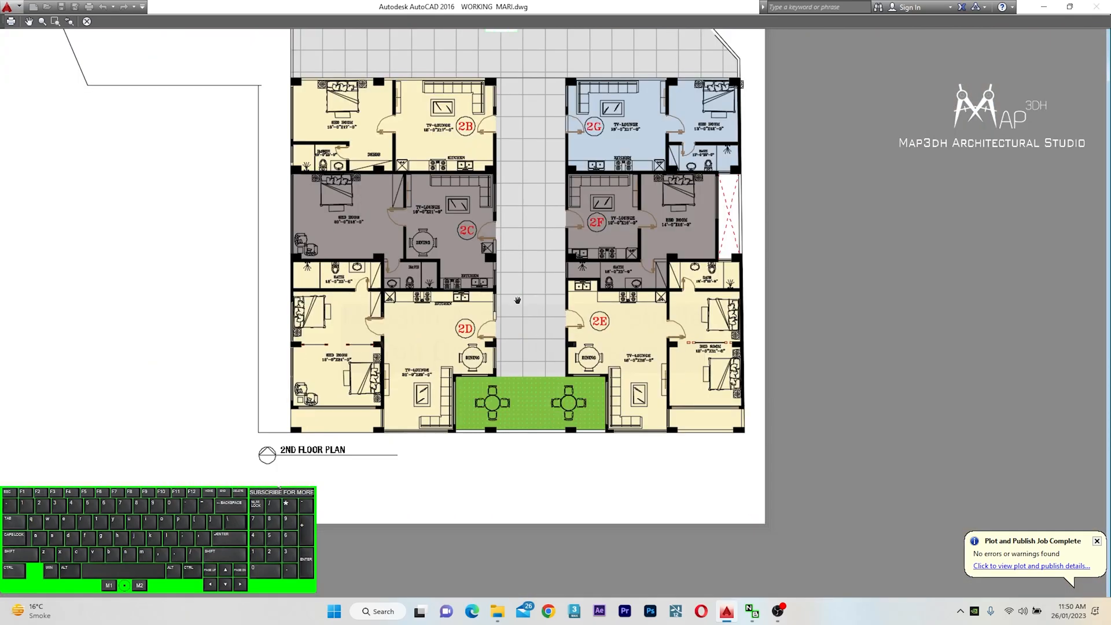
{"action": "left_click_drag", "start_coordinate": [517, 300], "coordinate": [525, 409]}
{"action": "scroll", "coordinate": [573, 150], "scroll_direction": "down", "scroll_amount": 2}
{"action": "middle_click_drag", "start_coordinate": [550, 149], "coordinate": [555, 213]}
{"action": "scroll", "coordinate": [553, 458], "scroll_direction": "up", "scroll_amount": 2}
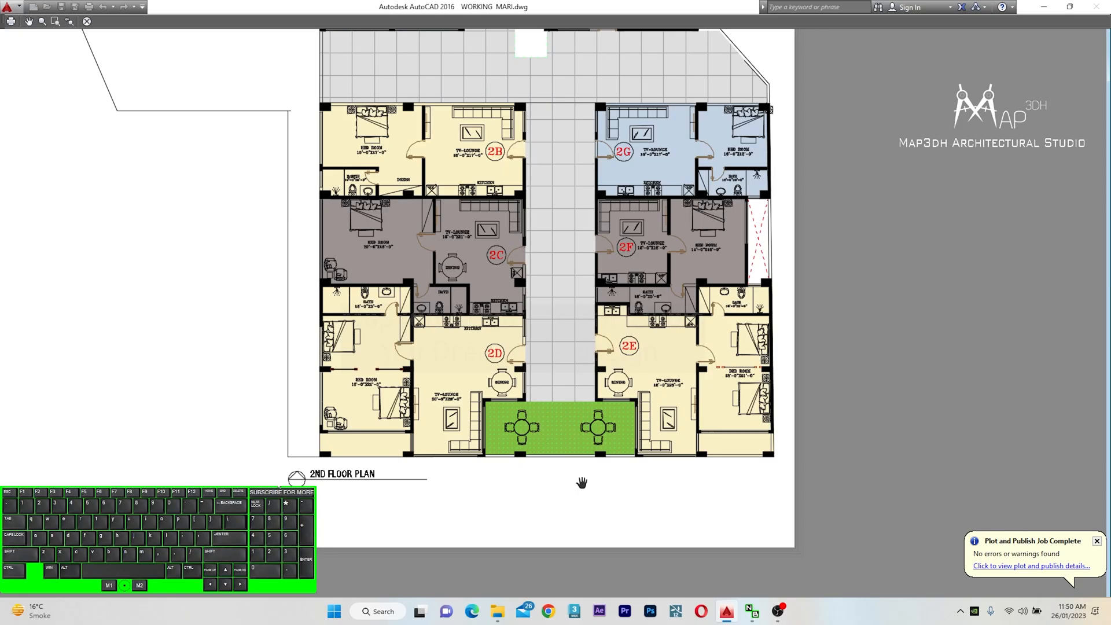
{"action": "scroll", "coordinate": [581, 482], "scroll_direction": "up", "scroll_amount": 2}
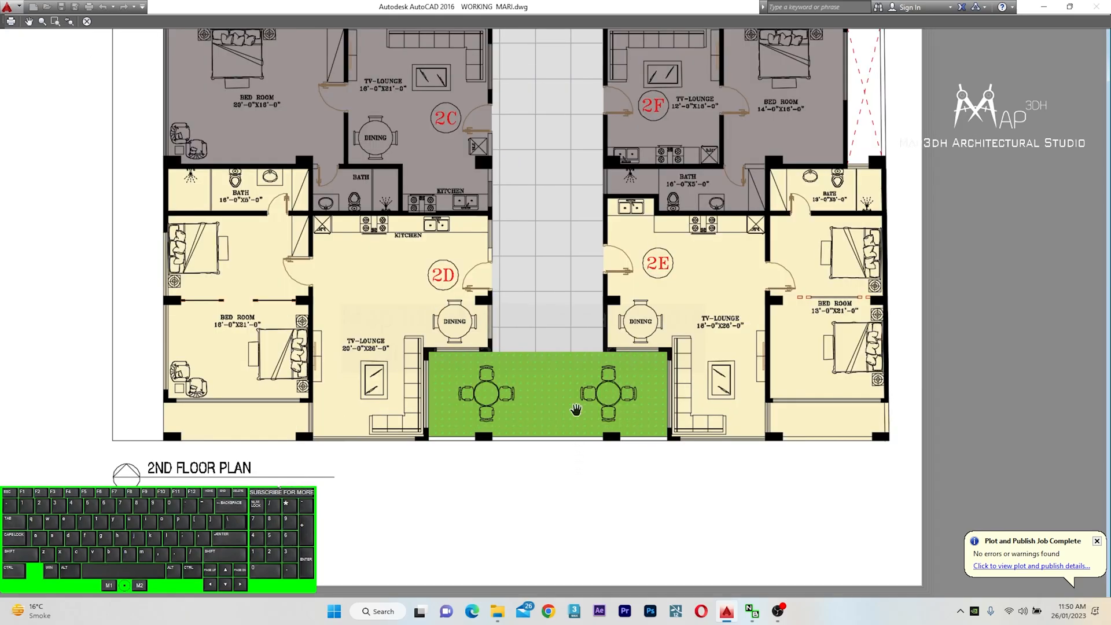
{"action": "scroll", "coordinate": [576, 409], "scroll_direction": "down", "scroll_amount": 2}
{"action": "key", "text": "Escape"}
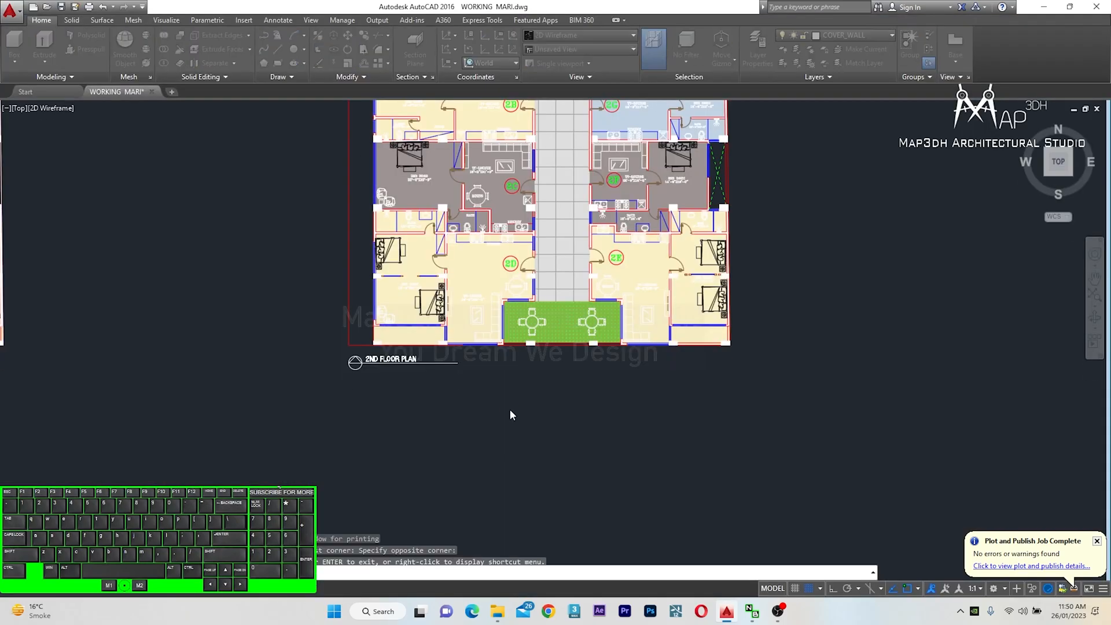
Reselect the plot window around the third floor plan
{"action": "left_click", "coordinate": [455, 365]}
{"action": "scroll", "coordinate": [364, 409], "scroll_direction": "down", "scroll_amount": 5}
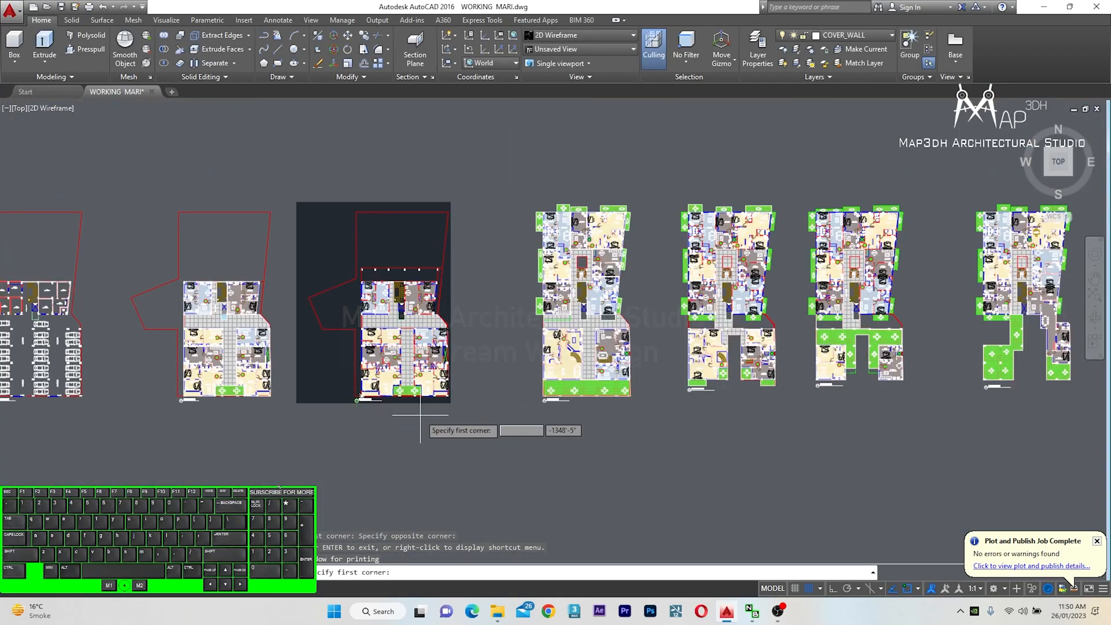
{"action": "scroll", "coordinate": [488, 409], "scroll_direction": "up", "scroll_amount": 5}
{"action": "middle_click_drag", "start_coordinate": [596, 397], "coordinate": [485, 441]}
{"action": "scroll", "coordinate": [487, 441], "scroll_direction": "down", "scroll_amount": 4}
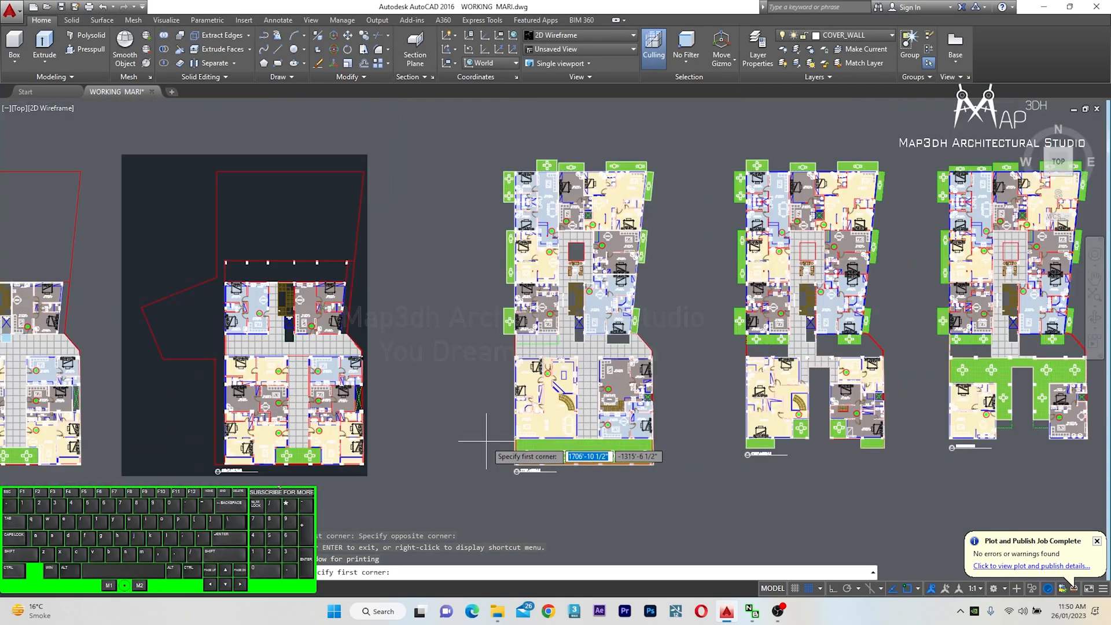
{"action": "scroll", "coordinate": [473, 156], "scroll_direction": "up", "scroll_amount": 2}
{"action": "left_click", "coordinate": [487, 143]}
{"action": "scroll", "coordinate": [487, 173], "scroll_direction": "down", "scroll_amount": 3}
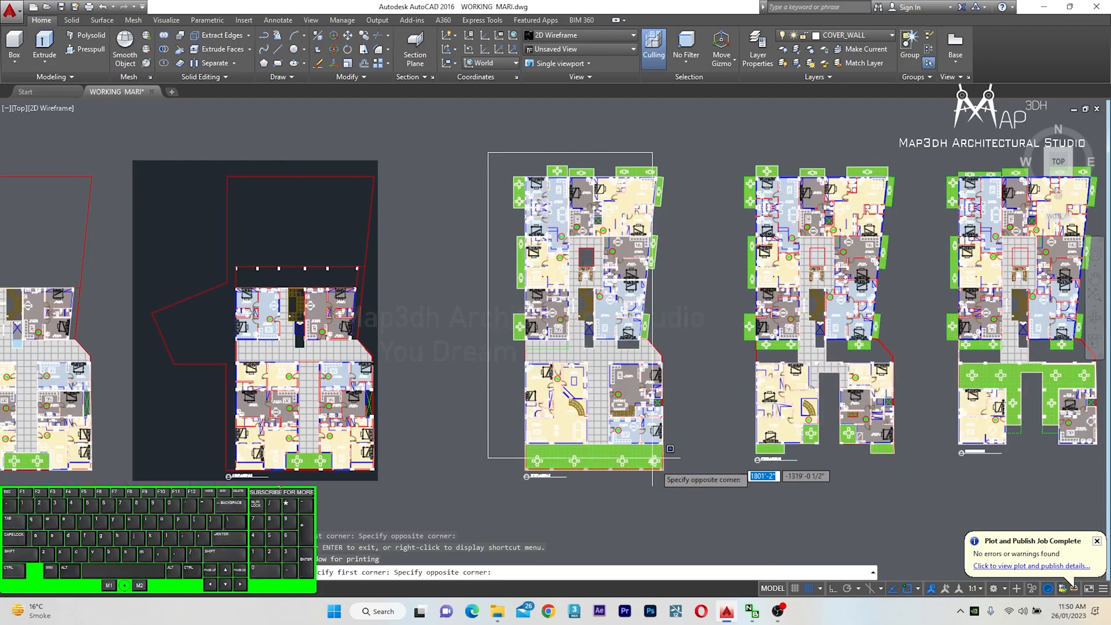
{"action": "scroll", "coordinate": [671, 469], "scroll_direction": "up", "scroll_amount": 4}
{"action": "left_click", "coordinate": [675, 473]}
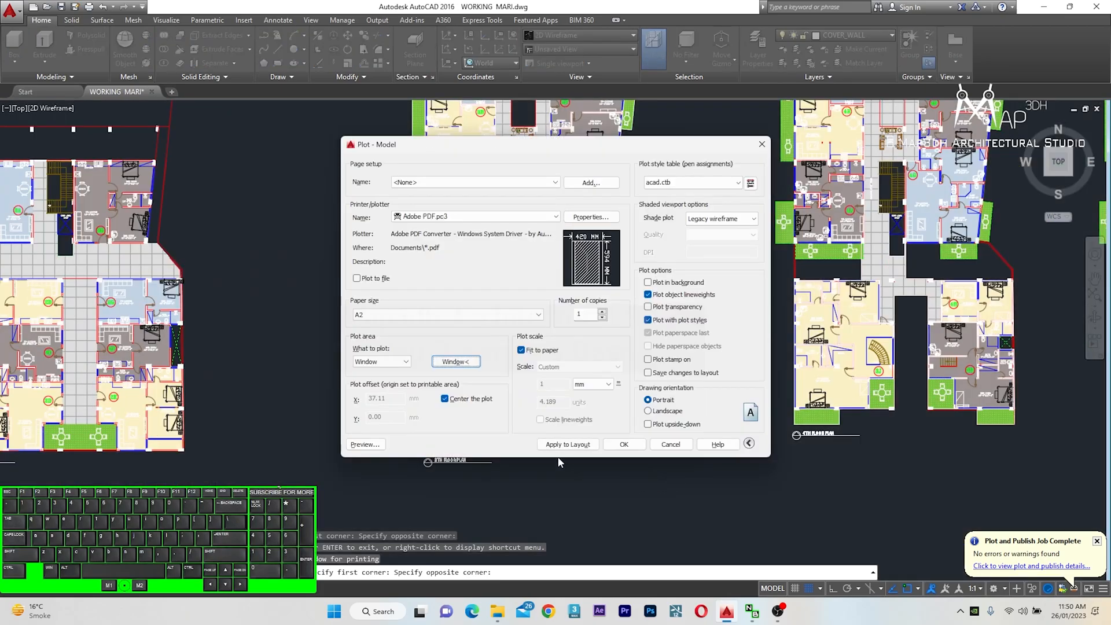
Preview the plot and inspect the third floor plan's apartments and courtyard up close, then close the preview
{"action": "left_click", "coordinate": [348, 443]}
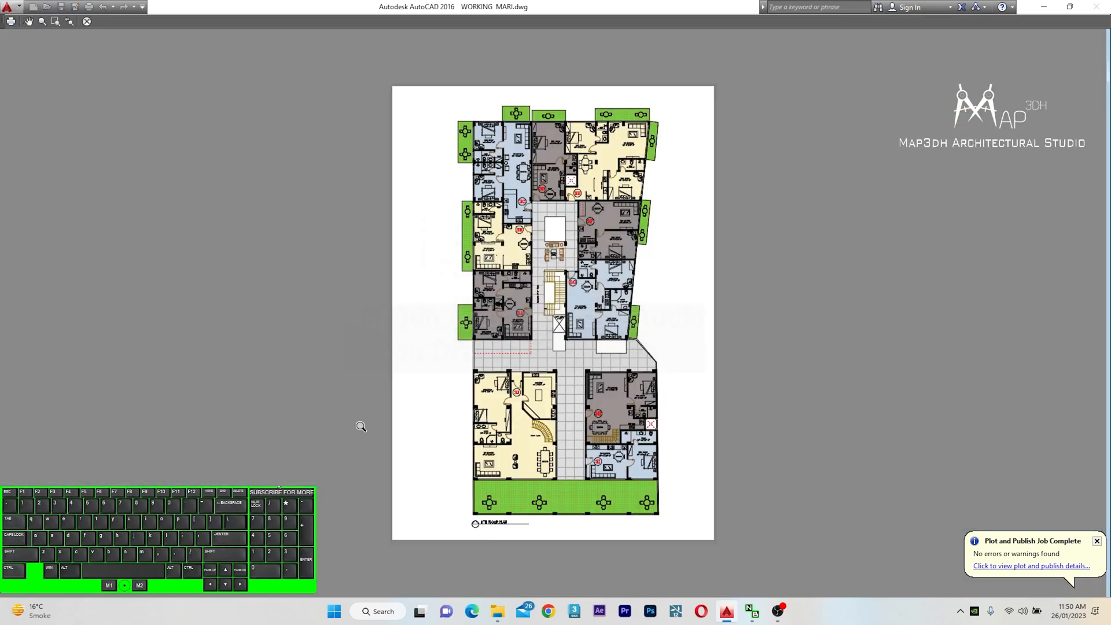
{"action": "scroll", "coordinate": [541, 199], "scroll_direction": "up", "scroll_amount": 4}
{"action": "middle_click_drag", "start_coordinate": [533, 193], "coordinate": [504, 388]}
{"action": "scroll", "coordinate": [514, 385], "scroll_direction": "up", "scroll_amount": 2}
{"action": "scroll", "coordinate": [524, 200], "scroll_direction": "down", "scroll_amount": 2}
{"action": "scroll", "coordinate": [546, 429], "scroll_direction": "up", "scroll_amount": 2}
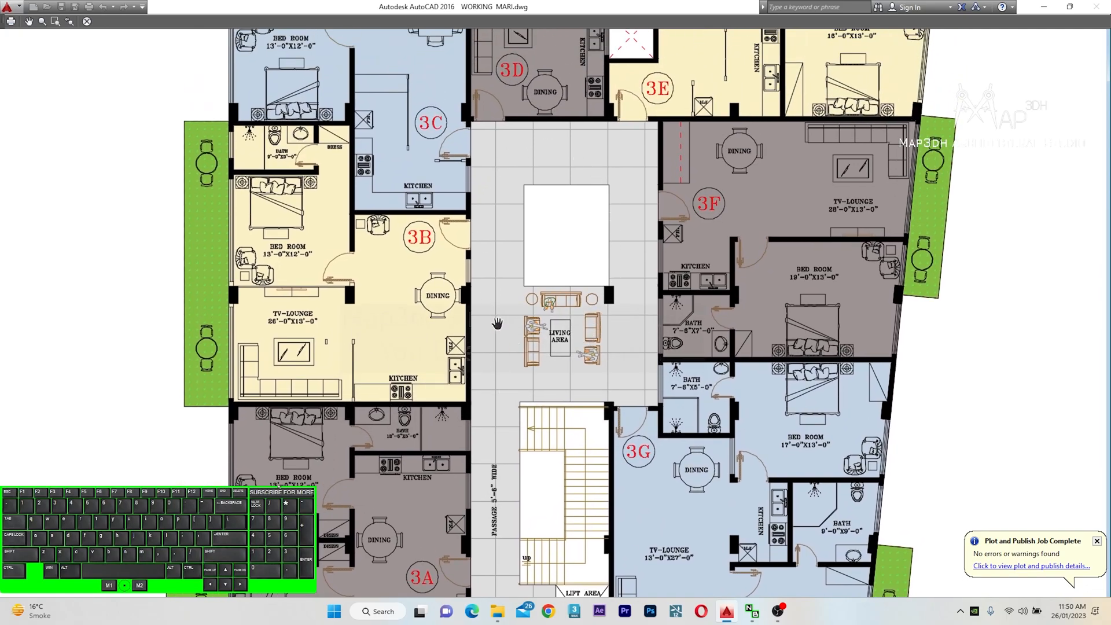
{"action": "scroll", "coordinate": [493, 206], "scroll_direction": "up", "scroll_amount": 2}
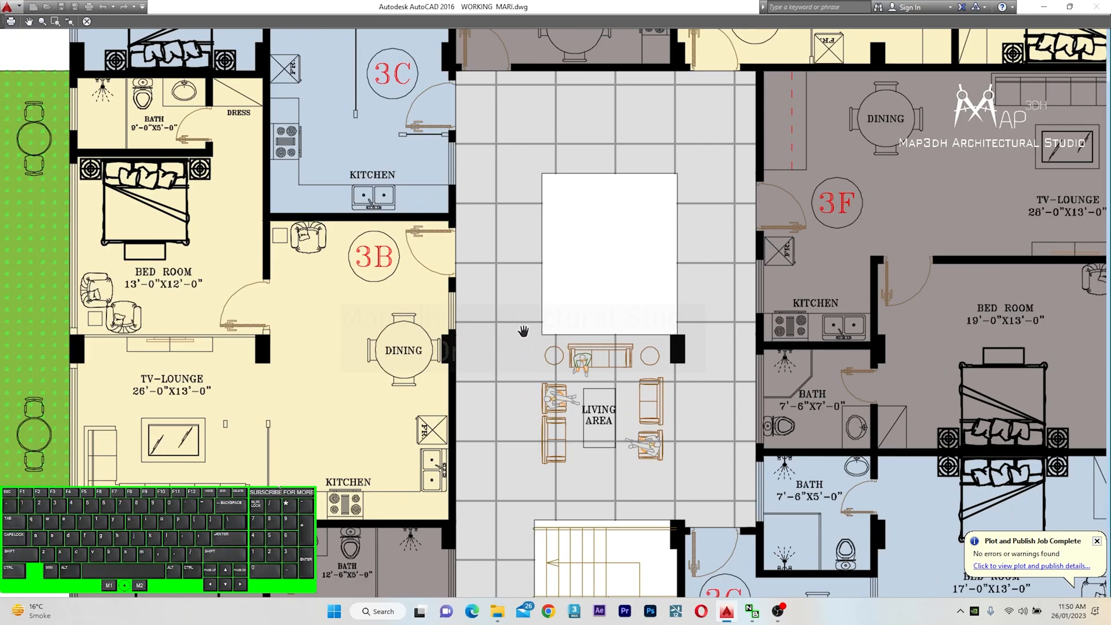
{"action": "scroll", "coordinate": [522, 337], "scroll_direction": "down", "scroll_amount": 4}
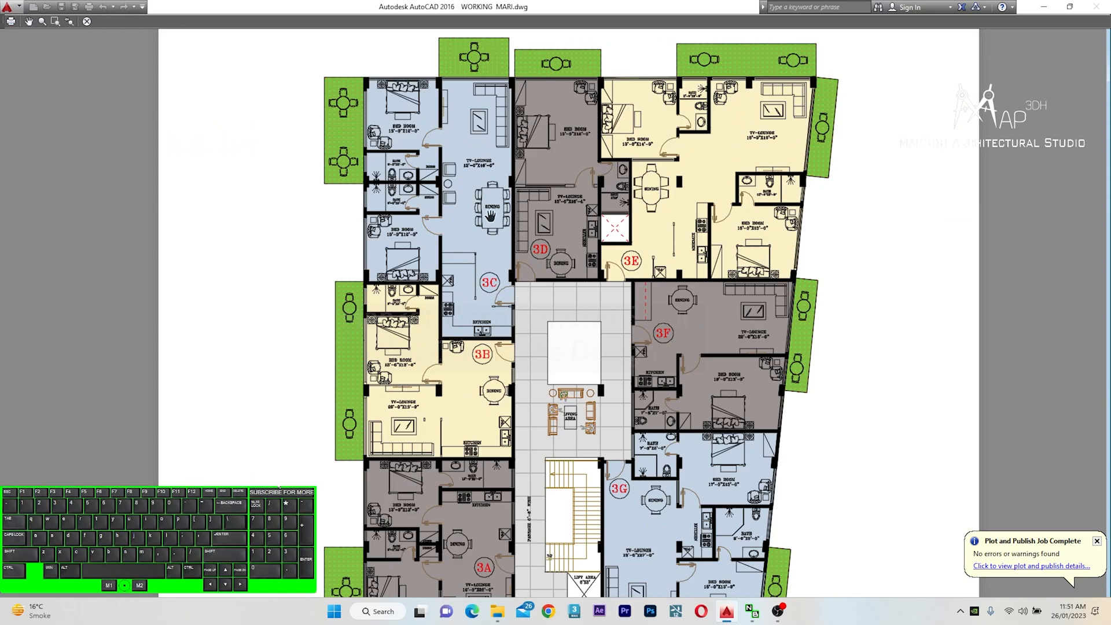
{"action": "scroll", "coordinate": [494, 222], "scroll_direction": "up", "scroll_amount": 2}
{"action": "left_click_drag", "start_coordinate": [466, 209], "coordinate": [417, 330]}
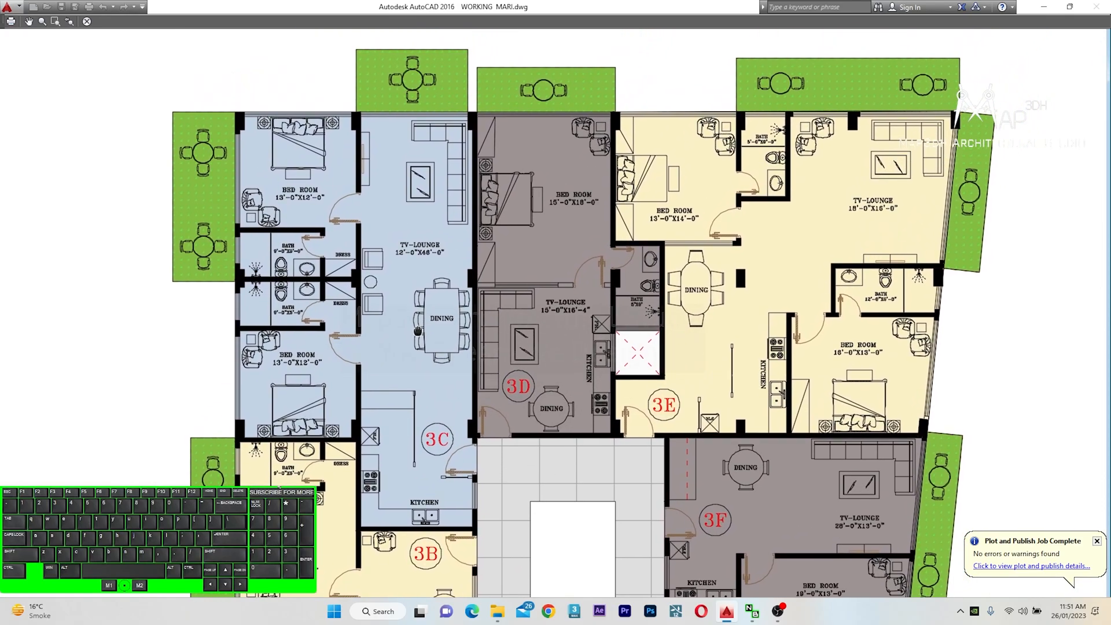
{"action": "left_click_drag", "start_coordinate": [749, 479], "coordinate": [681, 250]}
{"action": "left_click_drag", "start_coordinate": [572, 452], "coordinate": [586, 354]}
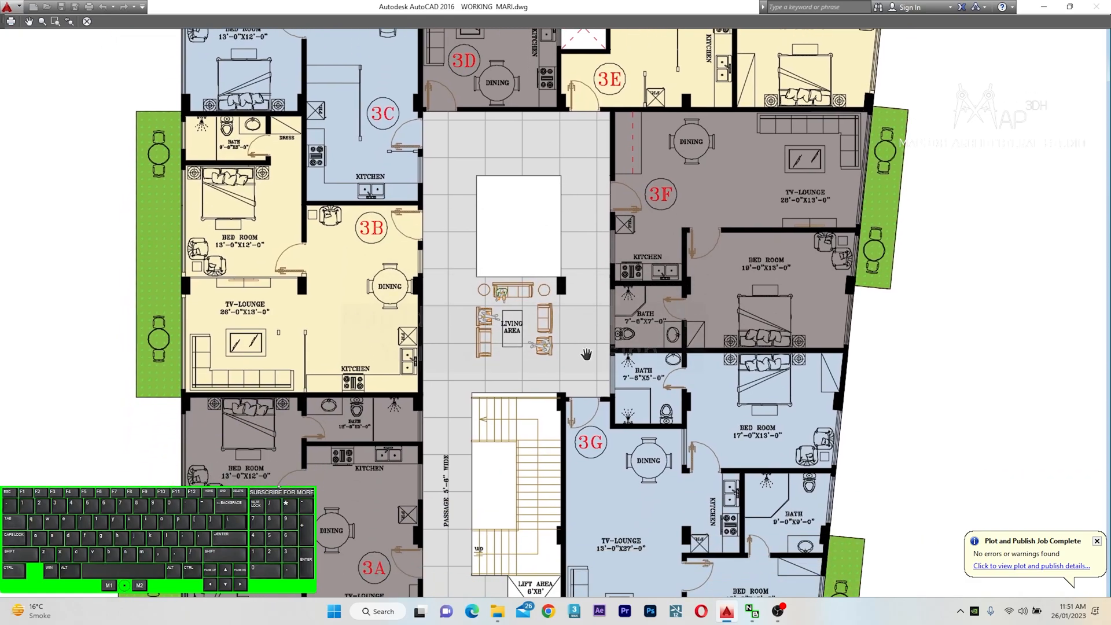
{"action": "left_click_drag", "start_coordinate": [539, 446], "coordinate": [543, 393]}
{"action": "left_click_drag", "start_coordinate": [547, 499], "coordinate": [554, 411]}
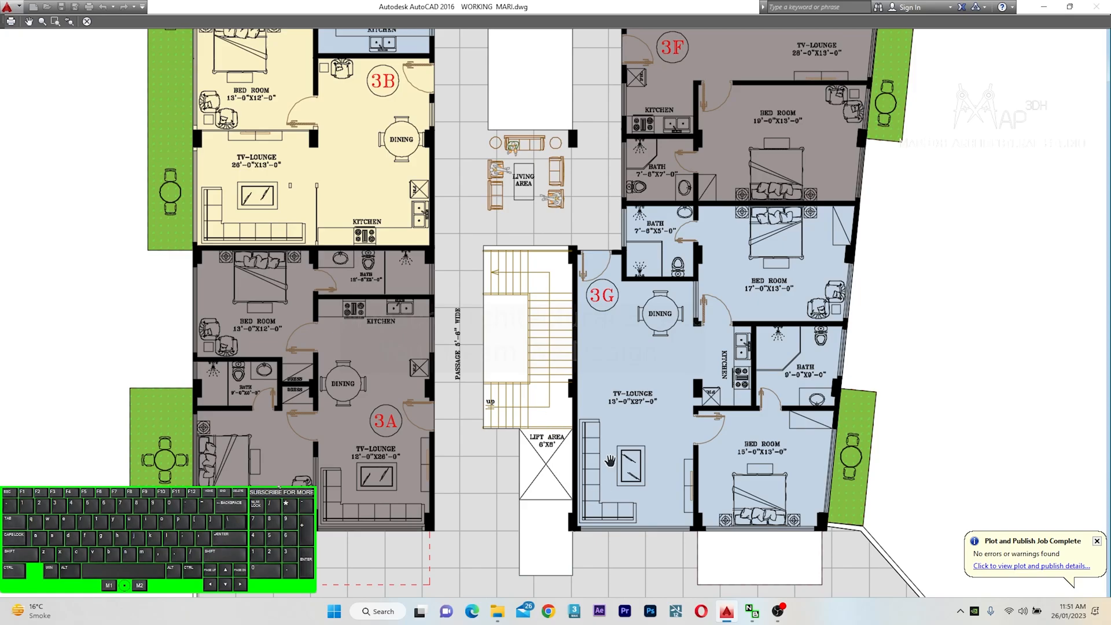
{"action": "left_click_drag", "start_coordinate": [644, 438], "coordinate": [643, 522]}
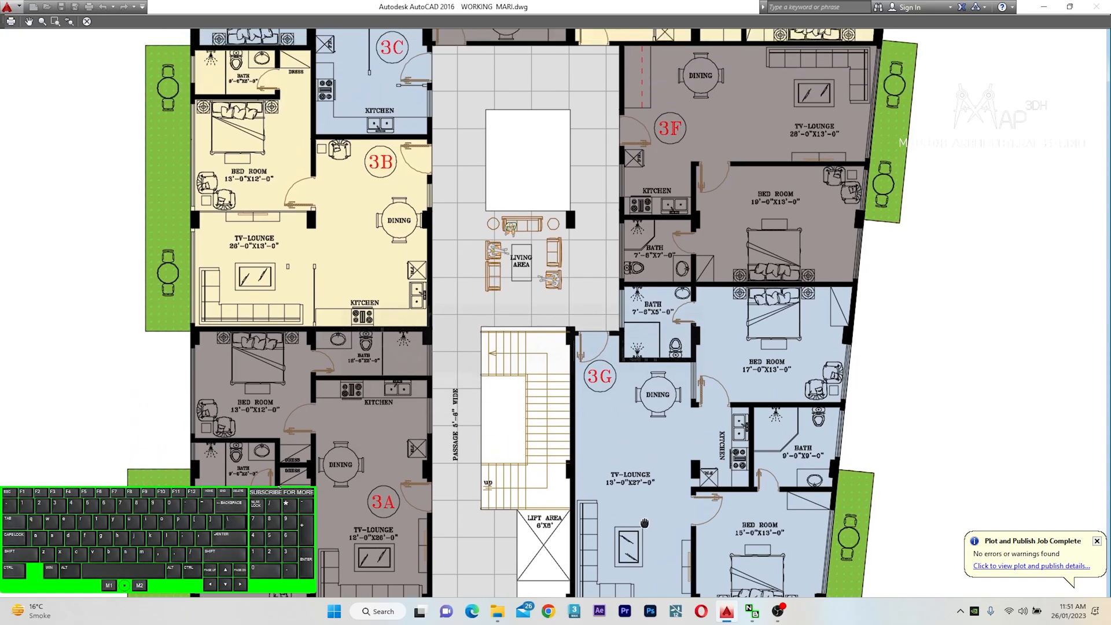
{"action": "left_click_drag", "start_coordinate": [583, 266], "coordinate": [577, 372]}
{"action": "left_click_drag", "start_coordinate": [533, 252], "coordinate": [527, 347]}
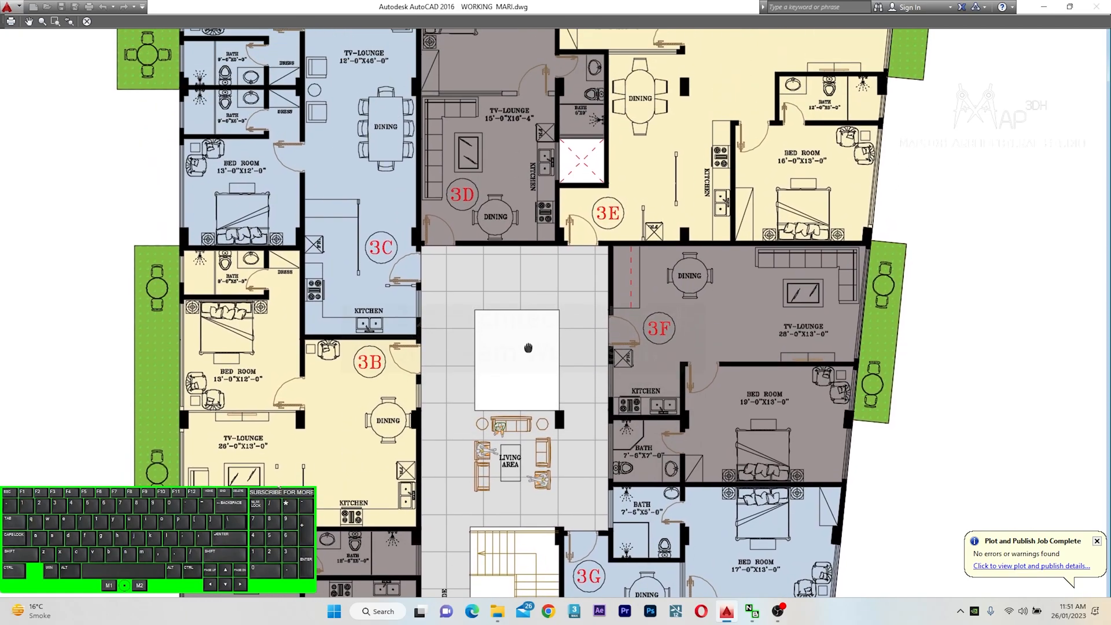
{"action": "scroll", "coordinate": [530, 226], "scroll_direction": "down", "scroll_amount": 5}
{"action": "scroll", "coordinate": [707, 407], "scroll_direction": "up", "scroll_amount": 3}
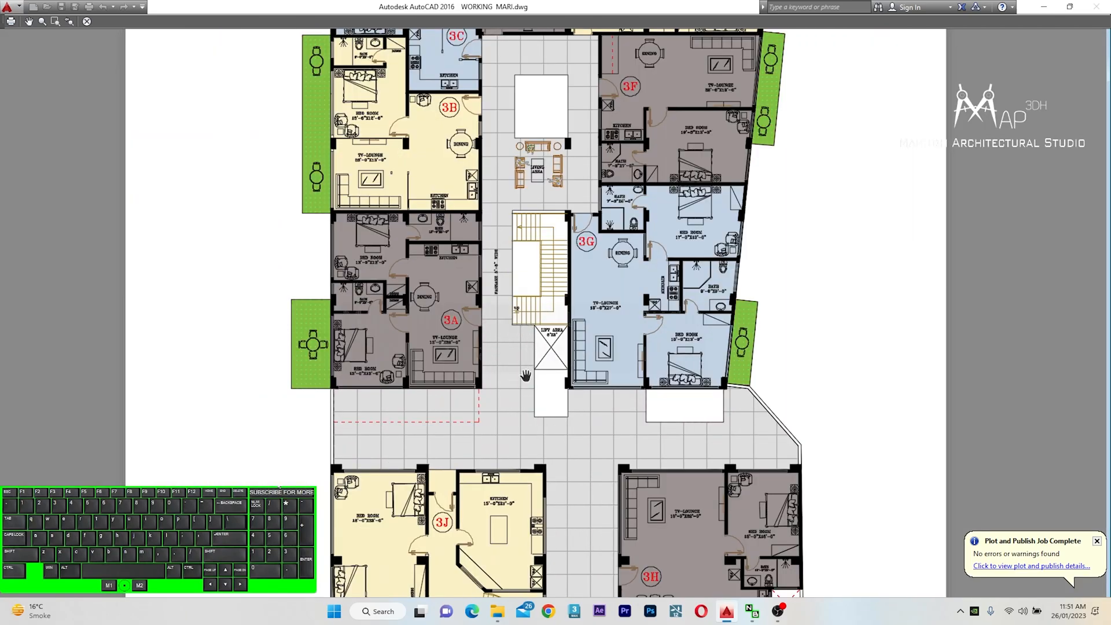
{"action": "middle_click_drag", "start_coordinate": [603, 361], "coordinate": [582, 238]}
{"action": "middle_click_drag", "start_coordinate": [560, 393], "coordinate": [568, 282]}
{"action": "middle_click_drag", "start_coordinate": [560, 416], "coordinate": [558, 340]}
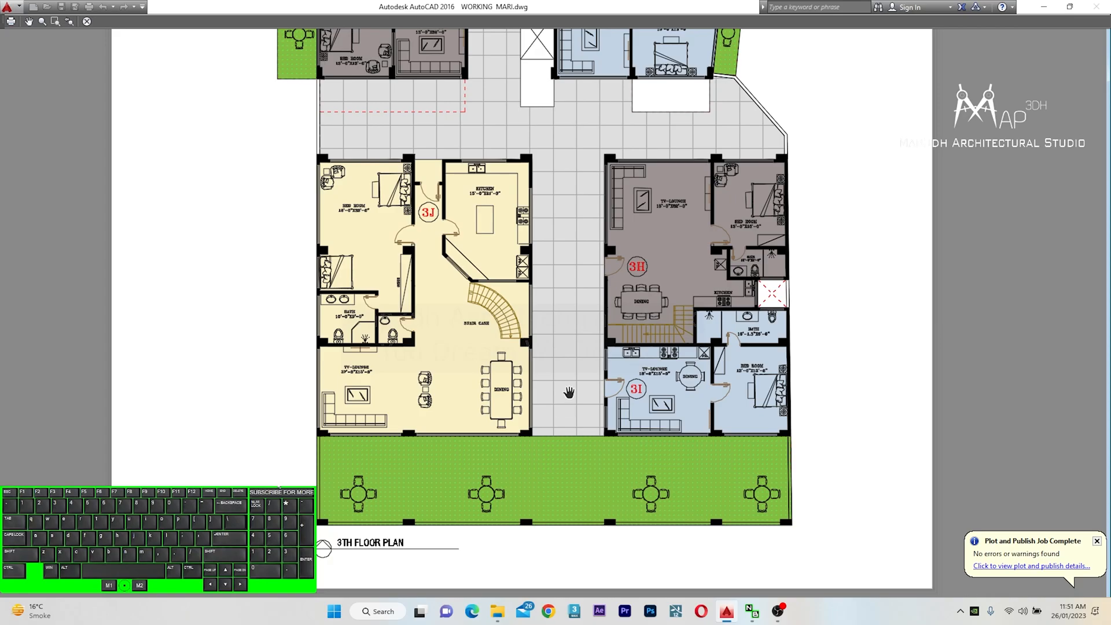
{"action": "middle_click_drag", "start_coordinate": [568, 392], "coordinate": [533, 358]}
{"action": "middle_click_drag", "start_coordinate": [535, 307], "coordinate": [532, 370]}
{"action": "mouse_move", "coordinate": [530, 257]}
{"action": "middle_mouse_down"}
{"action": "mouse_move", "coordinate": [521, 414]}
{"action": "mouse_move", "coordinate": [508, 346]}
{"action": "middle_mouse_up"}
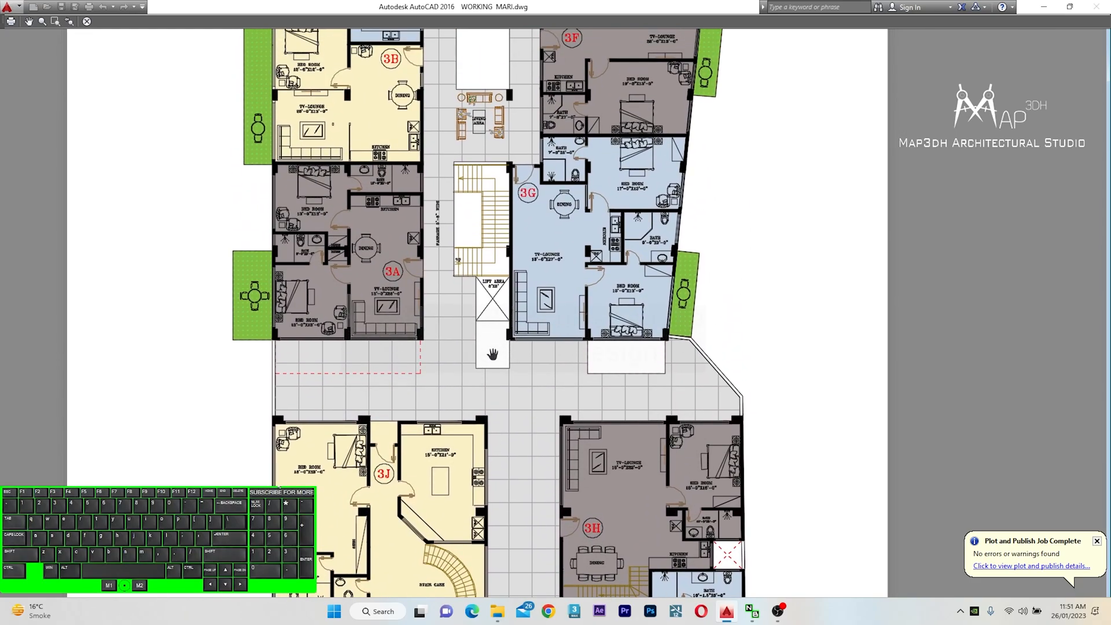
{"action": "middle_click_drag", "start_coordinate": [573, 456], "coordinate": [564, 306]}
{"action": "middle_click_drag", "start_coordinate": [506, 458], "coordinate": [512, 370]}
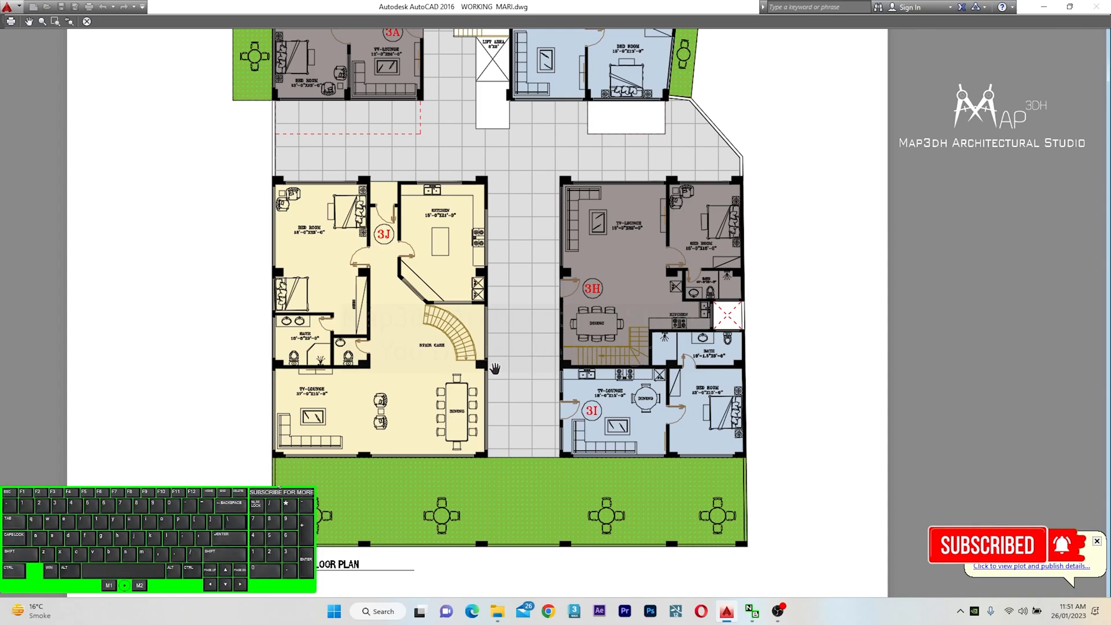
{"action": "middle_click_drag", "start_coordinate": [494, 369], "coordinate": [482, 383]}
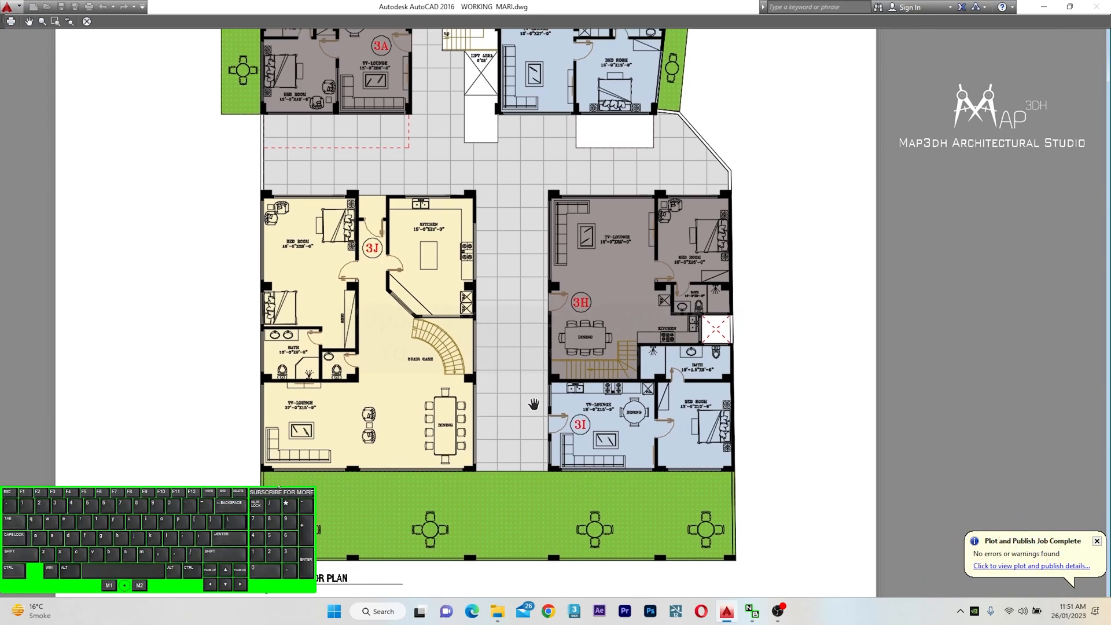
{"action": "left_click_drag", "start_coordinate": [534, 404], "coordinate": [528, 387]}
{"action": "middle_click_drag", "start_coordinate": [527, 388], "coordinate": [498, 529]}
{"action": "middle_click_drag", "start_coordinate": [492, 308], "coordinate": [513, 402]}
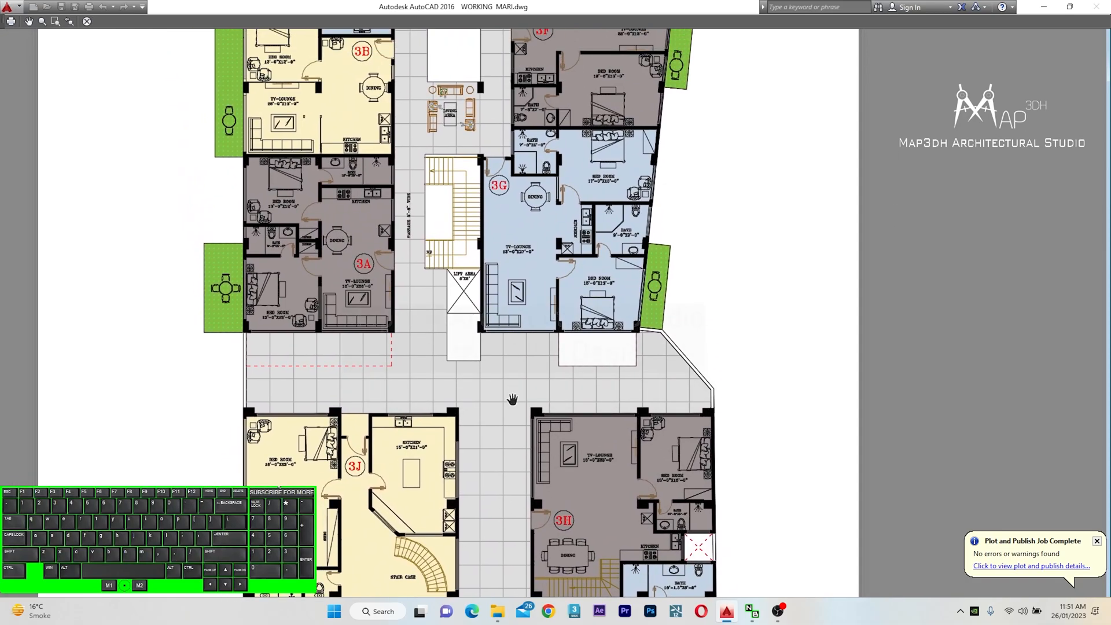
{"action": "middle_click_drag", "start_coordinate": [533, 476], "coordinate": [552, 376]}
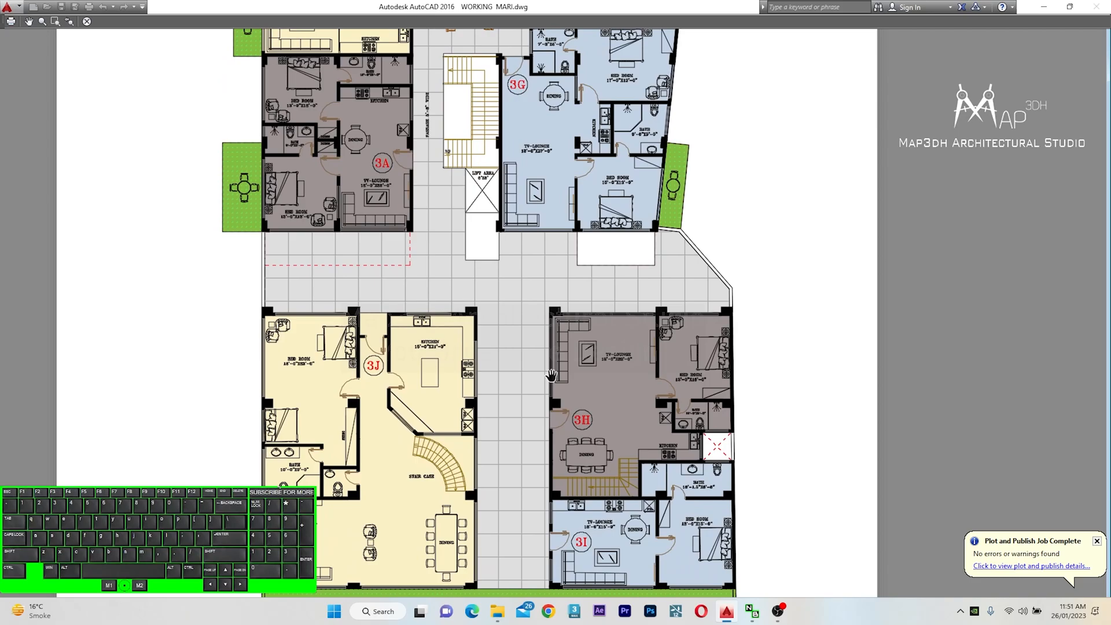
{"action": "scroll", "coordinate": [531, 359], "scroll_direction": "down", "scroll_amount": 2}
{"action": "middle_click_drag", "start_coordinate": [527, 297], "coordinate": [476, 482]}
{"action": "middle_click_drag", "start_coordinate": [474, 404], "coordinate": [456, 368]}
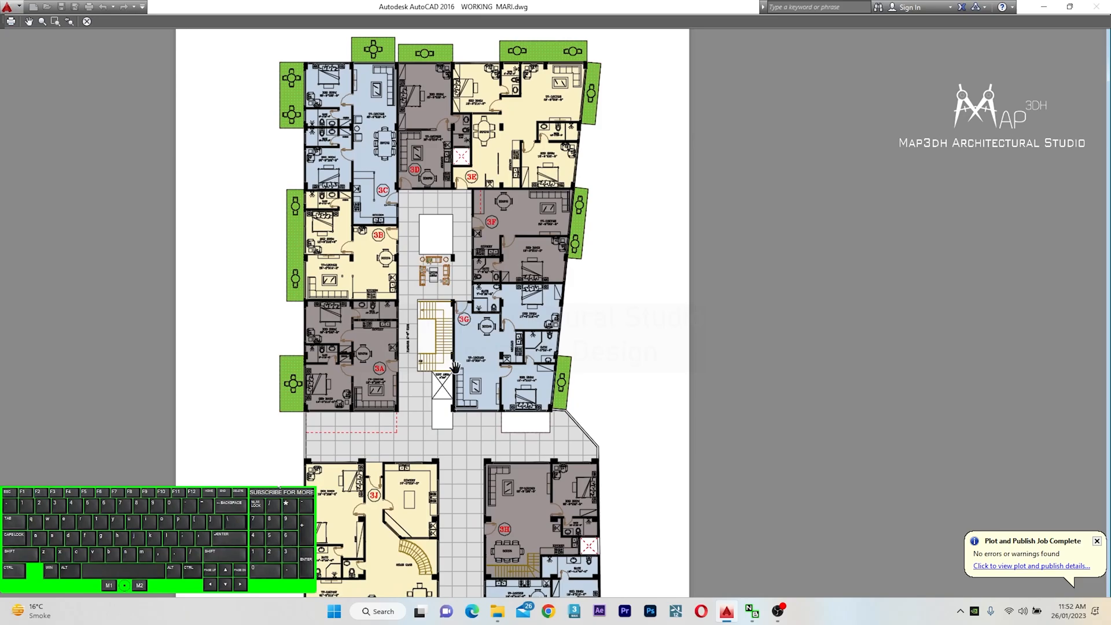
{"action": "scroll", "coordinate": [496, 291], "scroll_direction": "down", "scroll_amount": 2}
{"action": "middle_click_drag", "start_coordinate": [505, 416], "coordinate": [509, 393]}
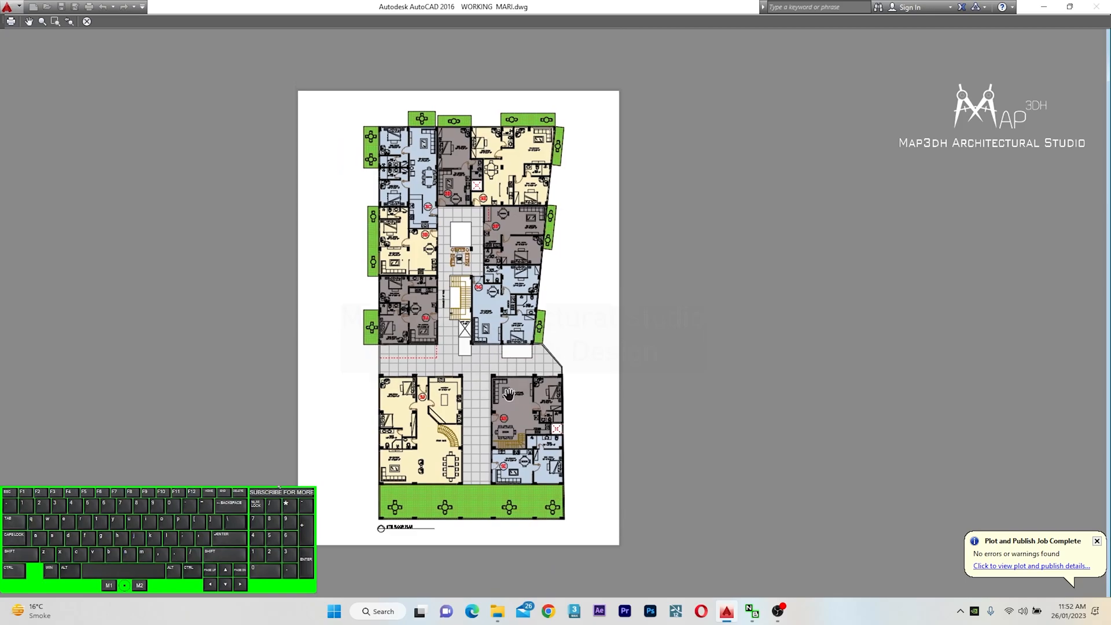
{"action": "scroll", "coordinate": [464, 248], "scroll_direction": "up", "scroll_amount": 2}
{"action": "middle_click_drag", "start_coordinate": [464, 249], "coordinate": [462, 347]}
{"action": "scroll", "coordinate": [472, 229], "scroll_direction": "down", "scroll_amount": 2}
{"action": "middle_click_drag", "start_coordinate": [449, 409], "coordinate": [498, 386]}
{"action": "scroll", "coordinate": [432, 446], "scroll_direction": "up", "scroll_amount": 4}
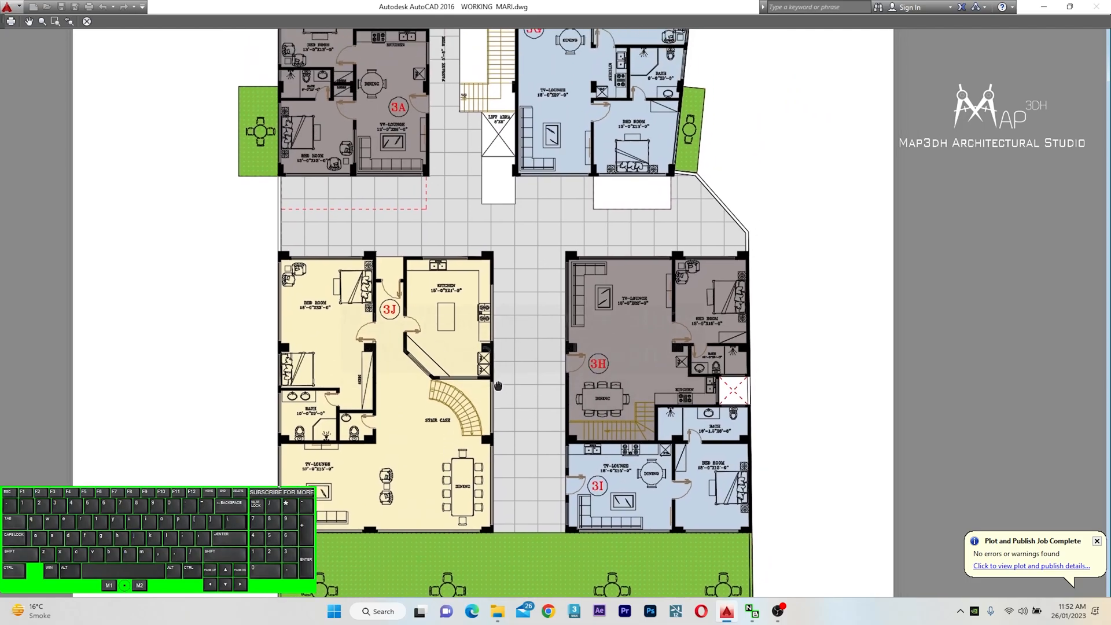
{"action": "key", "text": "Escape"}
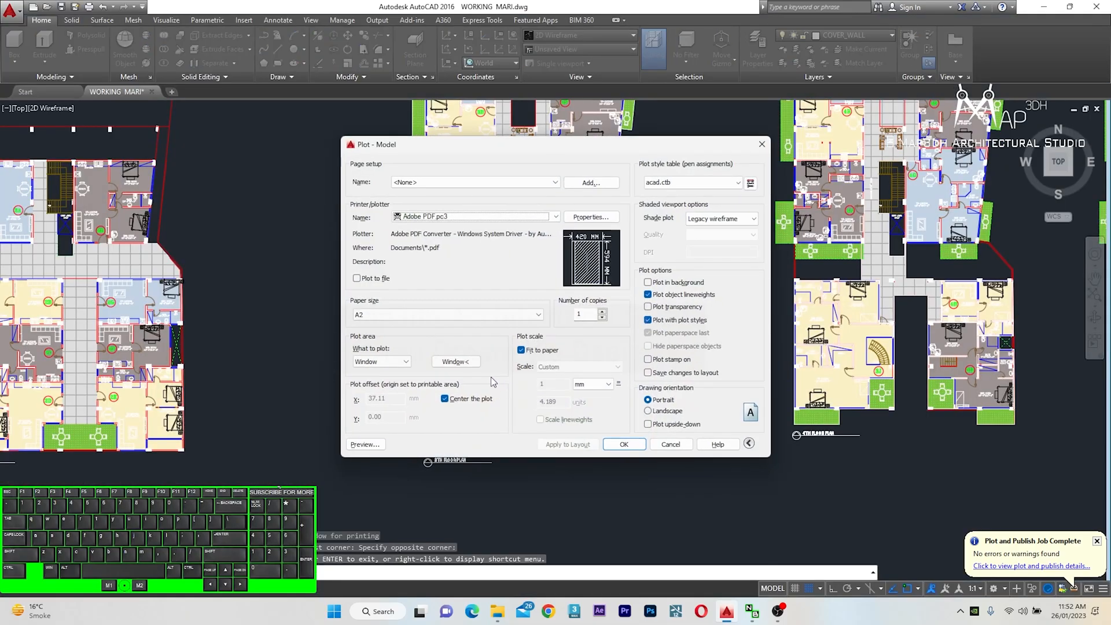
Reselect the plot window around the fourth floor plan
{"action": "left_click", "coordinate": [460, 361]}
{"action": "scroll", "coordinate": [698, 290], "scroll_direction": "up", "scroll_amount": 2}
{"action": "middle_click_drag", "start_coordinate": [698, 290], "coordinate": [667, 301]}
{"action": "scroll", "coordinate": [540, 426], "scroll_direction": "down", "scroll_amount": 4}
{"action": "scroll", "coordinate": [548, 170], "scroll_direction": "up", "scroll_amount": 2}
{"action": "left_click", "coordinate": [550, 169]}
{"action": "scroll", "coordinate": [551, 169], "scroll_direction": "down", "scroll_amount": 3}
{"action": "scroll", "coordinate": [612, 308], "scroll_direction": "up", "scroll_amount": 2}
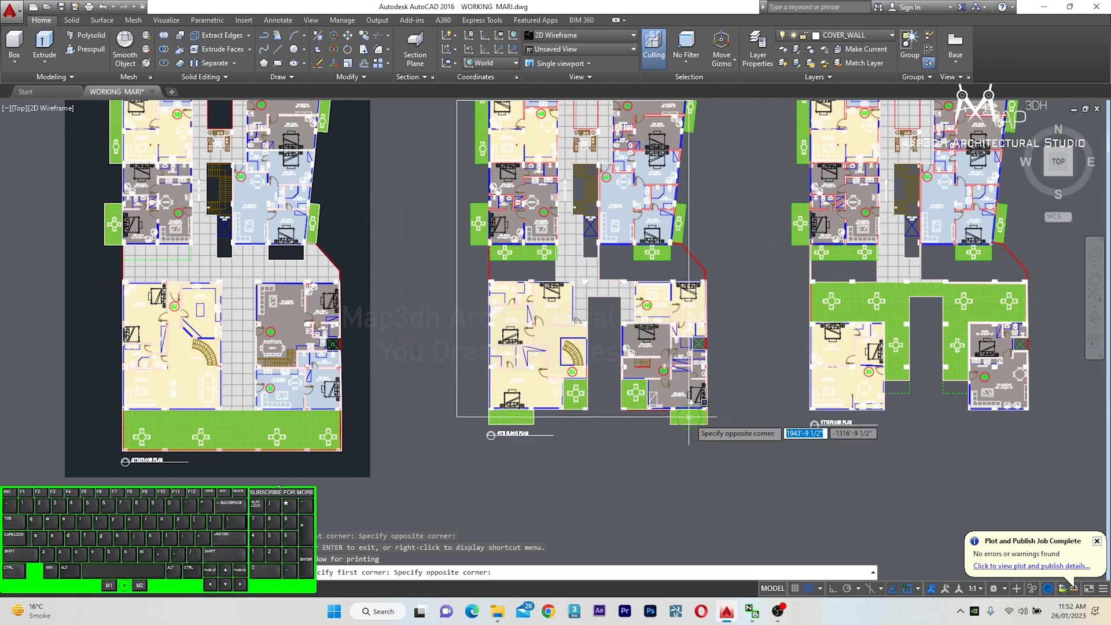
{"action": "left_click", "coordinate": [727, 447]}
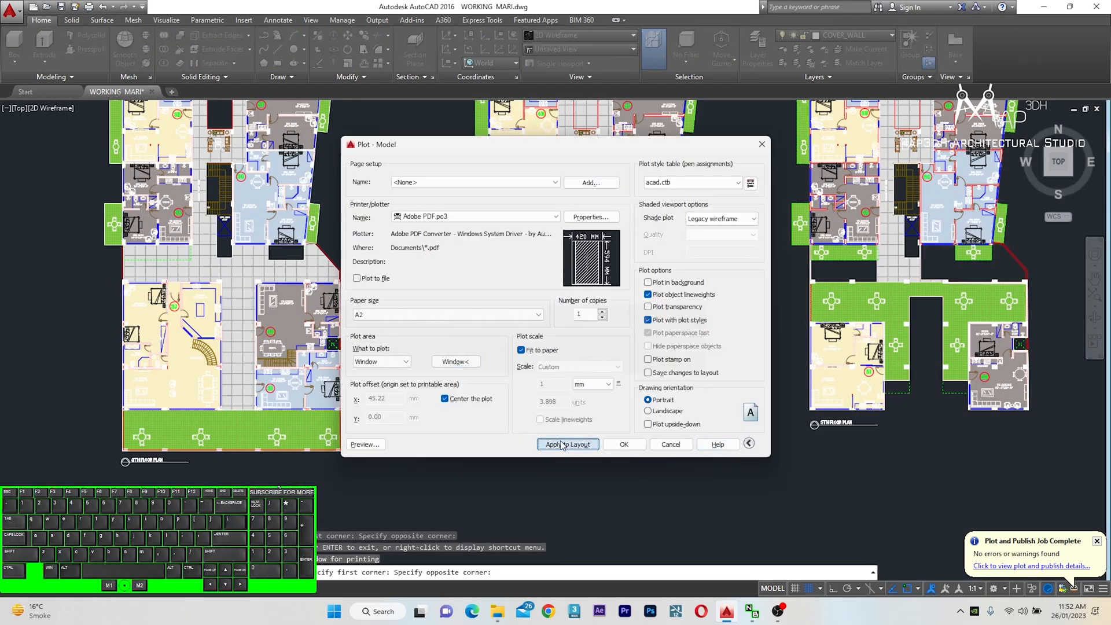
Preview the plot and inspect the fourth floor plan's apartments up close, then close the preview
{"action": "left_click", "coordinate": [365, 445]}
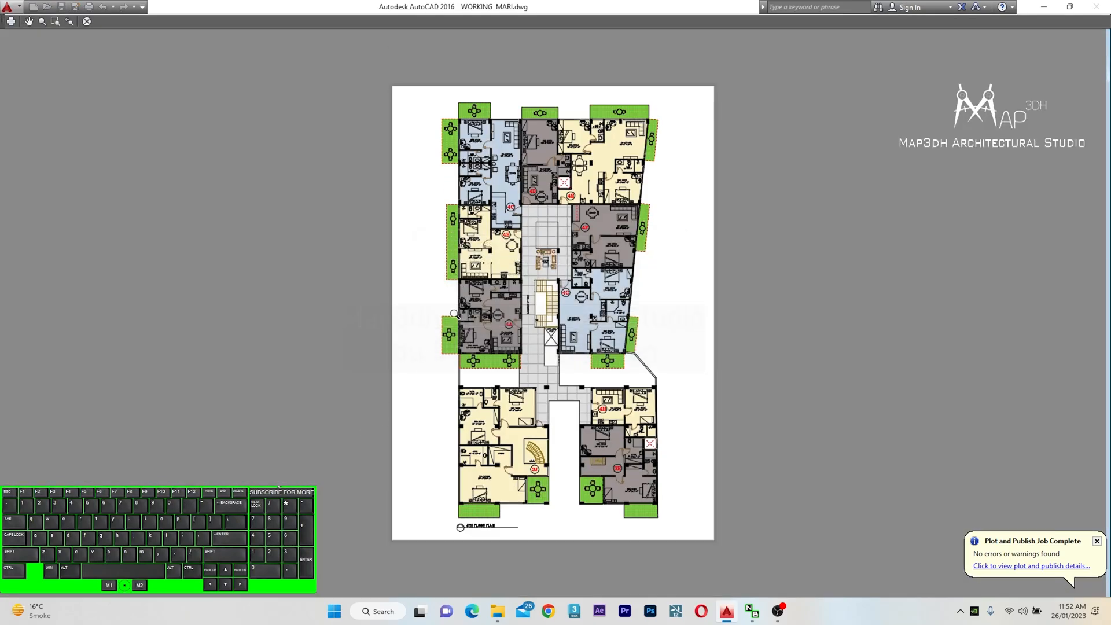
{"action": "scroll", "coordinate": [501, 184], "scroll_direction": "up", "scroll_amount": 2}
{"action": "scroll", "coordinate": [480, 126], "scroll_direction": "up", "scroll_amount": 1}
{"action": "middle_click_drag", "start_coordinate": [512, 138], "coordinate": [500, 396]}
{"action": "middle_click_drag", "start_coordinate": [867, 371], "coordinate": [855, 359]}
{"action": "scroll", "coordinate": [854, 358], "scroll_direction": "down", "scroll_amount": 3}
{"action": "scroll", "coordinate": [643, 460], "scroll_direction": "down", "scroll_amount": 3}
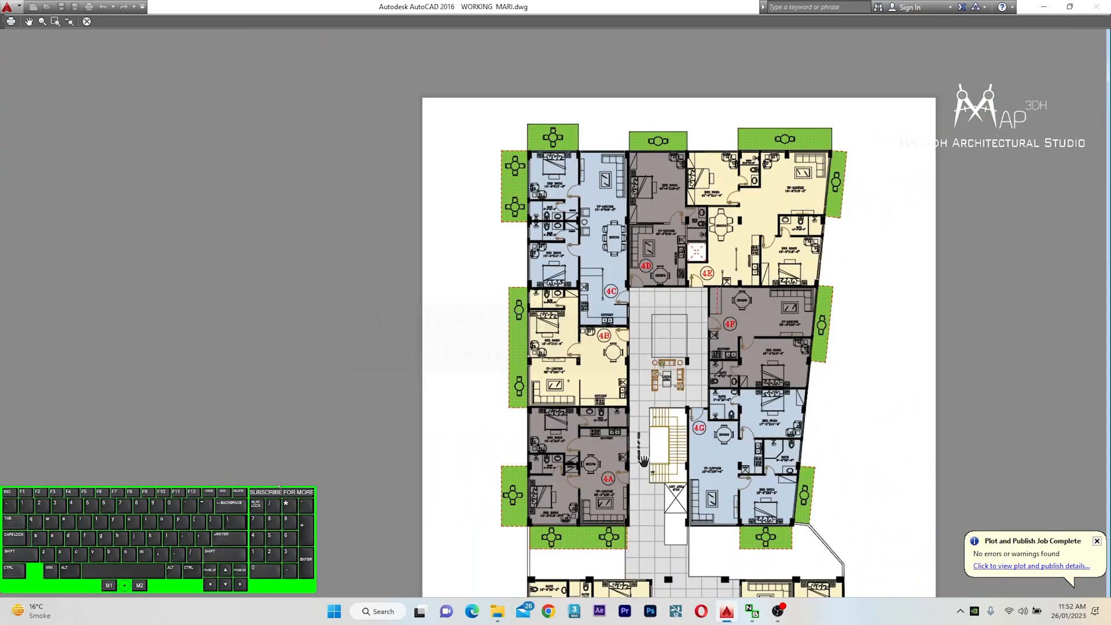
{"action": "scroll", "coordinate": [701, 362], "scroll_direction": "up", "scroll_amount": 2}
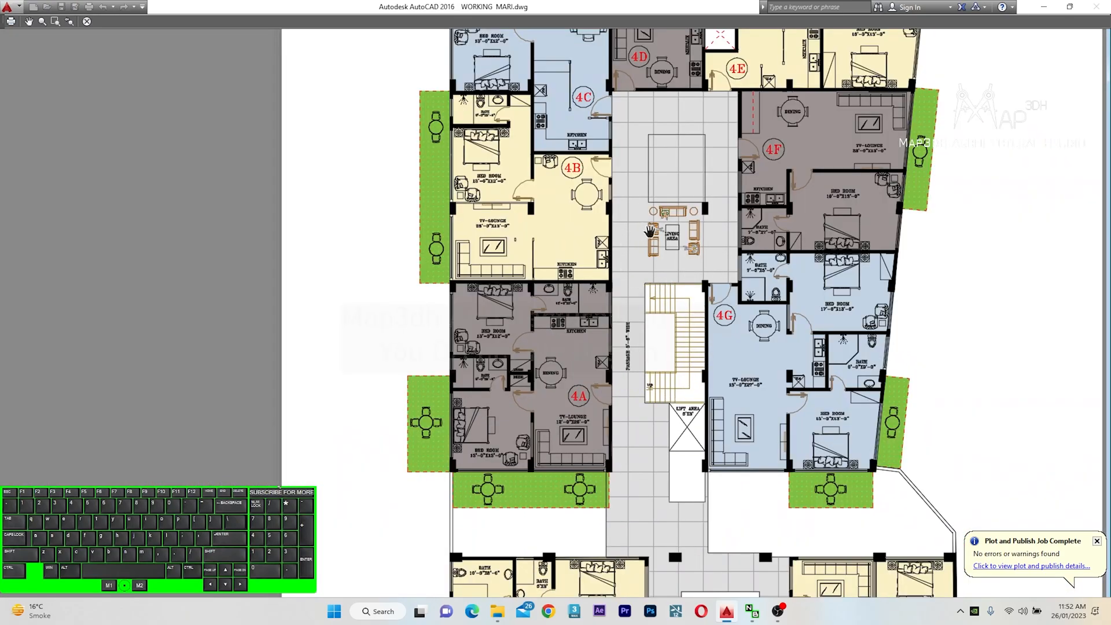
{"action": "middle_click_drag", "start_coordinate": [659, 477], "coordinate": [628, 341]}
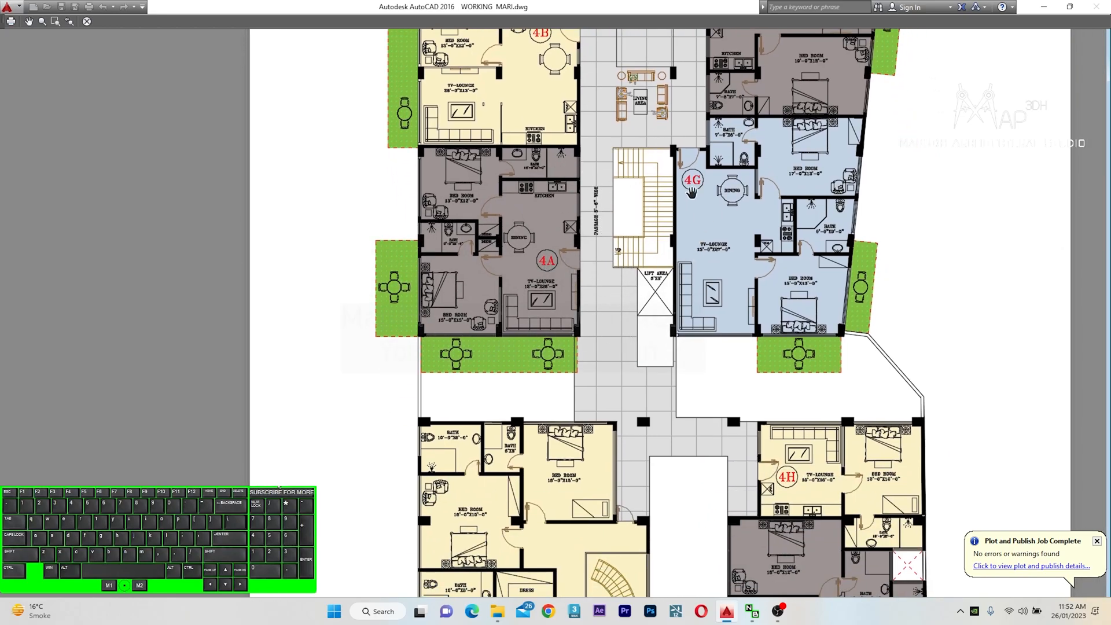
{"action": "scroll", "coordinate": [643, 428], "scroll_direction": "up", "scroll_amount": 2}
{"action": "middle_click_drag", "start_coordinate": [788, 414], "coordinate": [747, 313]}
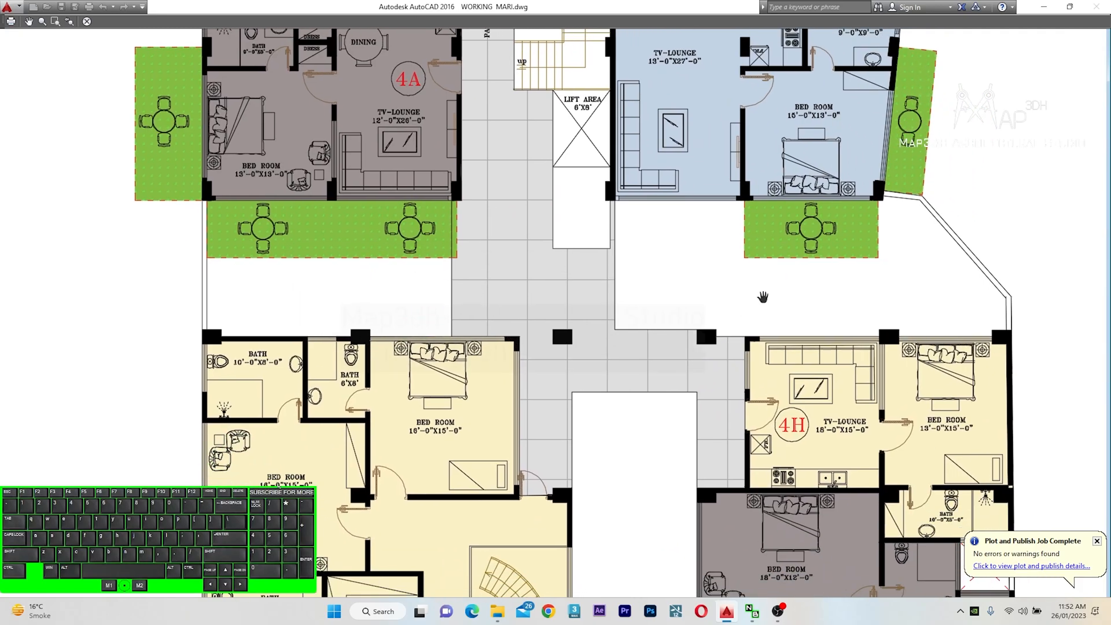
{"action": "middle_click_drag", "start_coordinate": [308, 308], "coordinate": [362, 306]}
{"action": "middle_click_drag", "start_coordinate": [824, 311], "coordinate": [503, 312]}
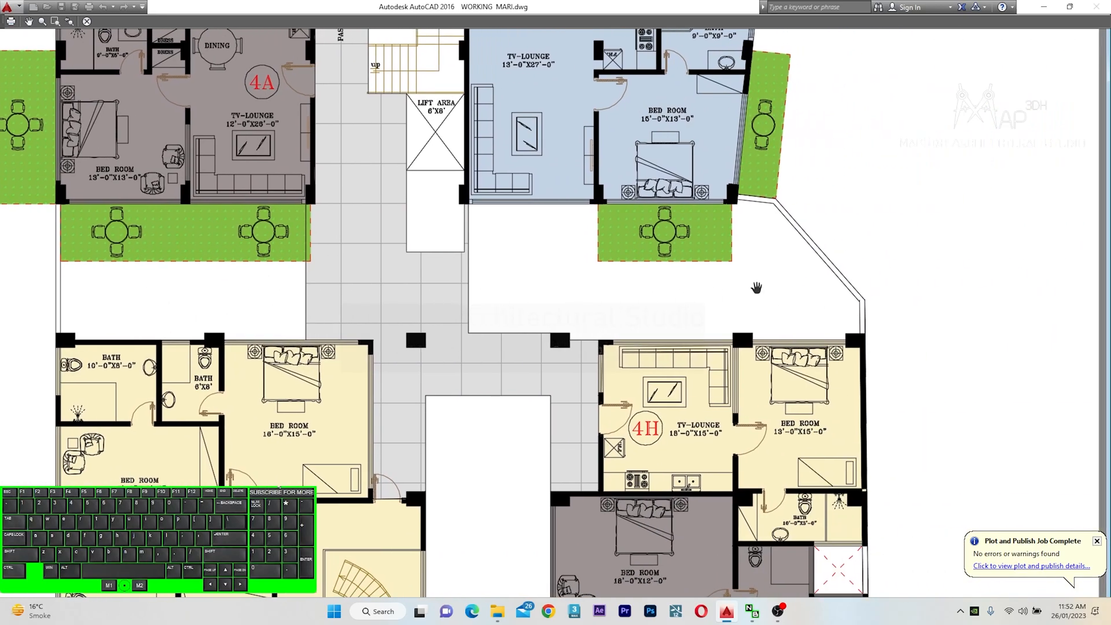
{"action": "scroll", "coordinate": [851, 272], "scroll_direction": "up", "scroll_amount": 1}
{"action": "scroll", "coordinate": [850, 272], "scroll_direction": "up", "scroll_amount": 2}
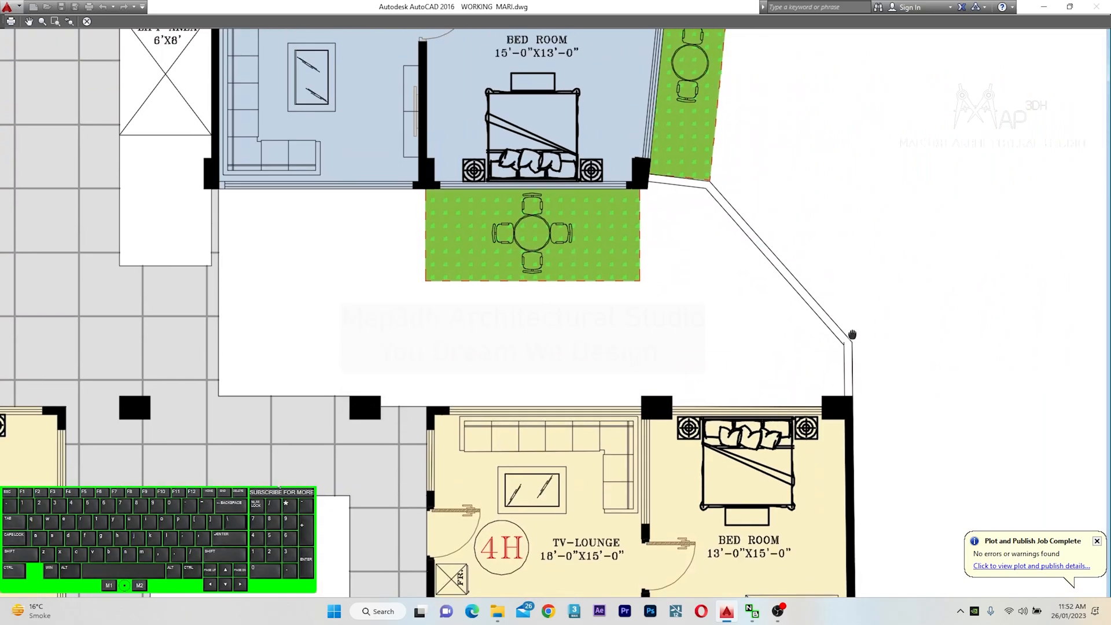
{"action": "scroll", "coordinate": [811, 254], "scroll_direction": "down", "scroll_amount": 1}
{"action": "scroll", "coordinate": [710, 238], "scroll_direction": "down", "scroll_amount": 3}
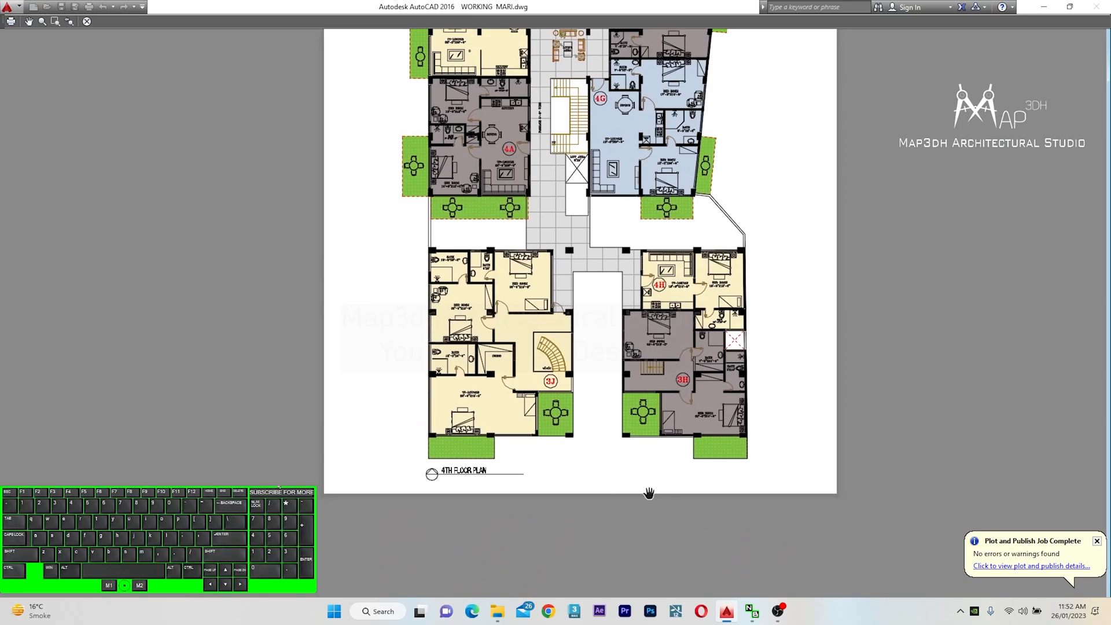
{"action": "scroll", "coordinate": [643, 504], "scroll_direction": "up", "scroll_amount": 1}
{"action": "middle_click_drag", "start_coordinate": [715, 283], "coordinate": [709, 412]}
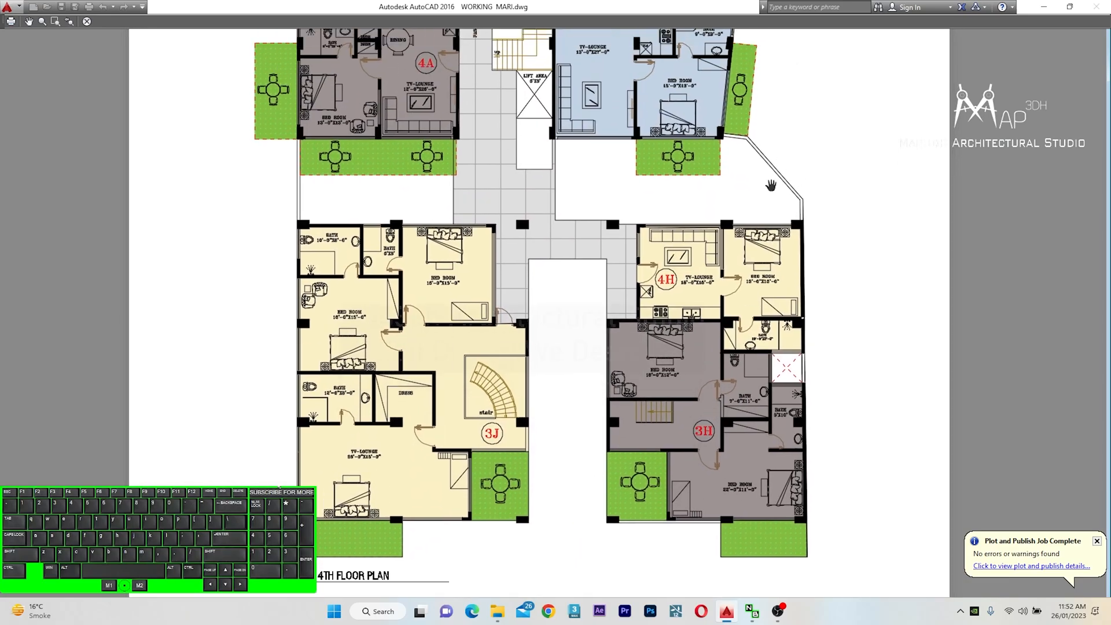
{"action": "middle_click_drag", "start_coordinate": [771, 185], "coordinate": [810, 229]}
{"action": "scroll", "coordinate": [690, 338], "scroll_direction": "down", "scroll_amount": 1}
{"action": "middle_click_drag", "start_coordinate": [620, 413], "coordinate": [658, 339]}
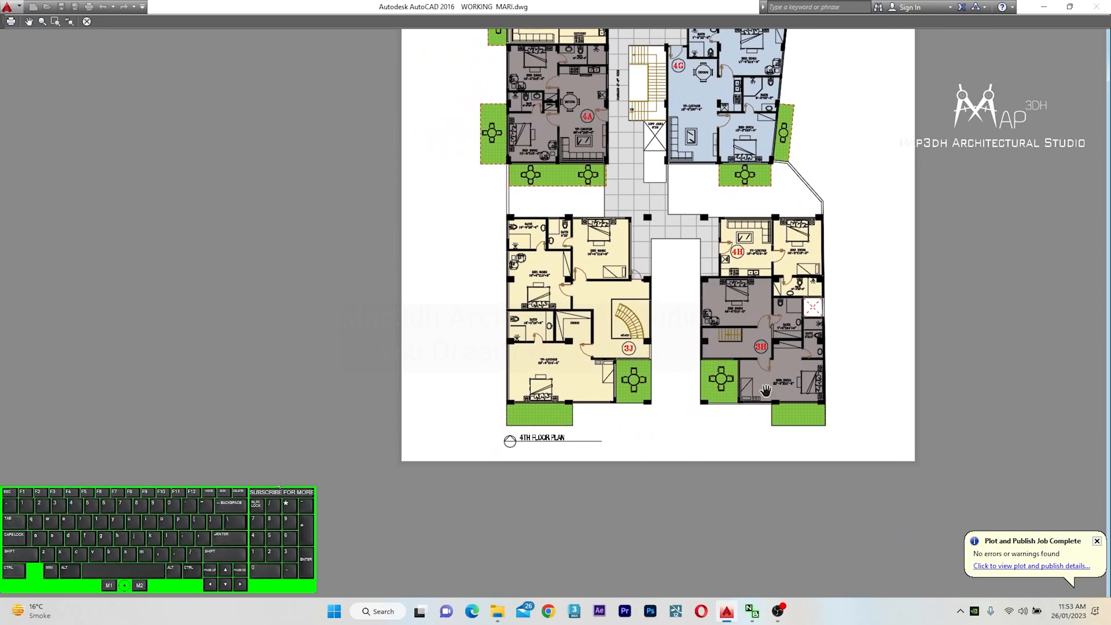
{"action": "middle_click_drag", "start_coordinate": [705, 297], "coordinate": [651, 446]}
{"action": "middle_click_drag", "start_coordinate": [711, 316], "coordinate": [696, 394]}
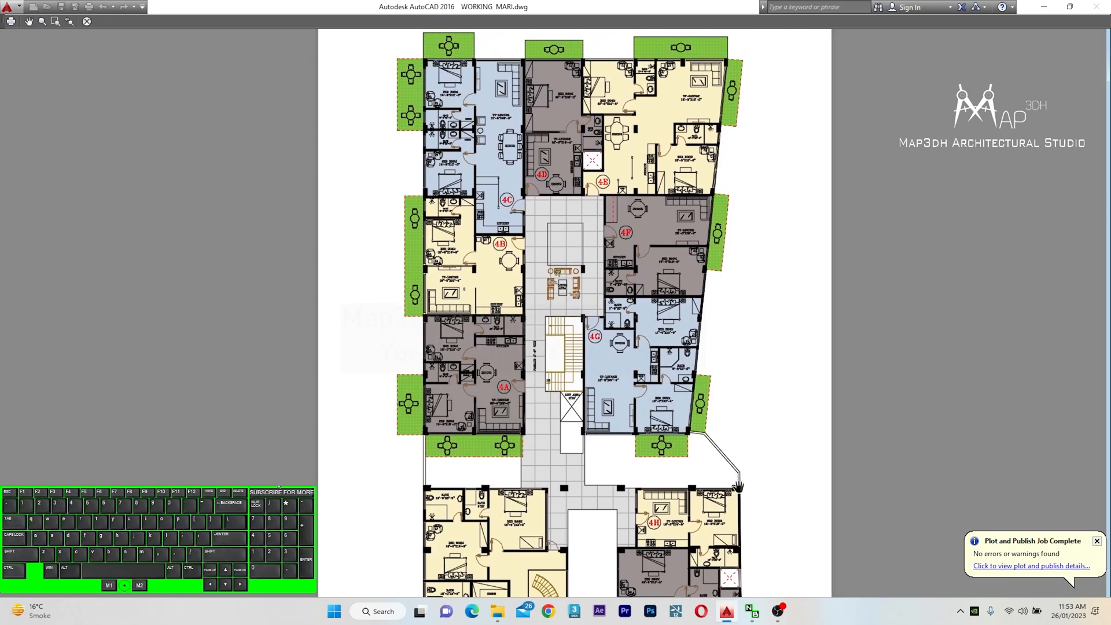
{"action": "middle_click_drag", "start_coordinate": [733, 484], "coordinate": [747, 453]}
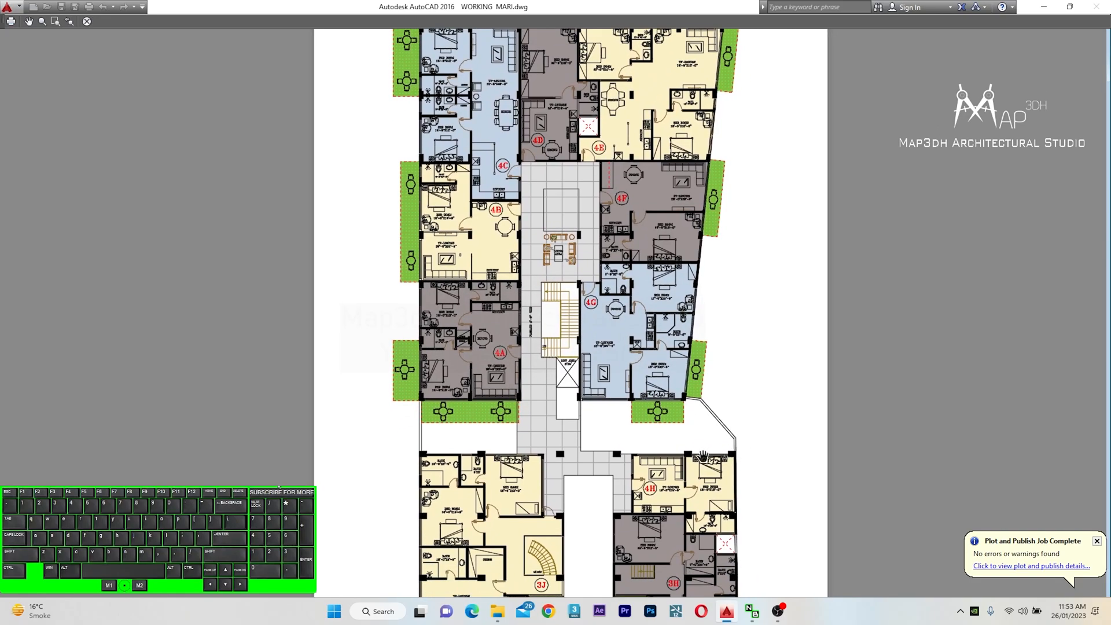
{"action": "scroll", "coordinate": [486, 462], "scroll_direction": "up", "scroll_amount": 2}
{"action": "scroll", "coordinate": [719, 407], "scroll_direction": "up", "scroll_amount": 2}
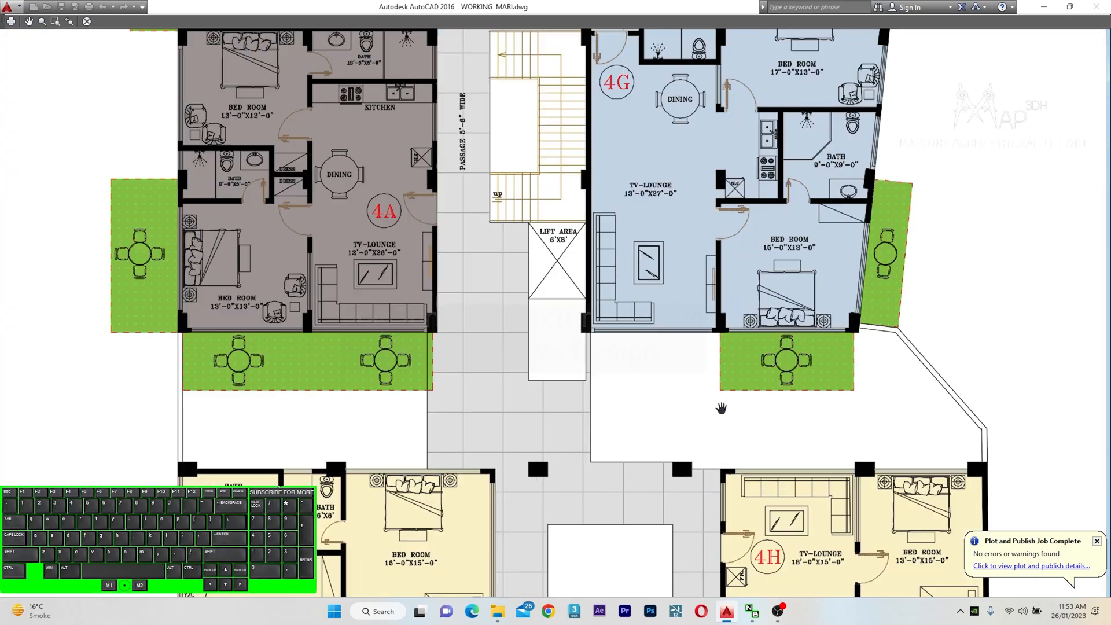
{"action": "scroll", "coordinate": [556, 326], "scroll_direction": "up", "scroll_amount": 2}
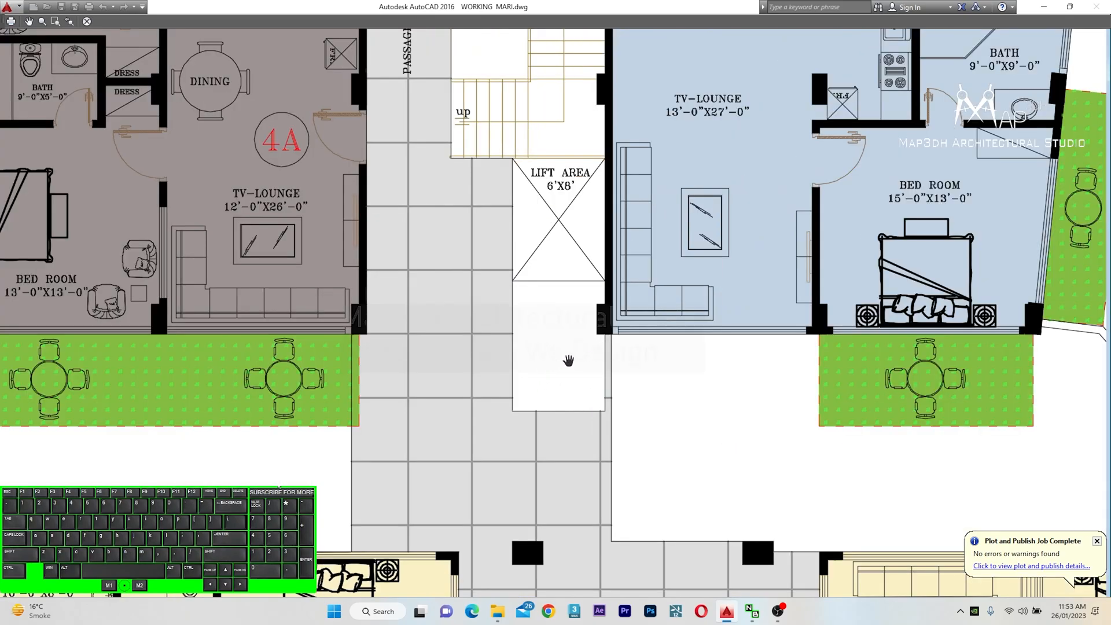
{"action": "scroll", "coordinate": [589, 371], "scroll_direction": "down", "scroll_amount": 2}
{"action": "scroll", "coordinate": [554, 362], "scroll_direction": "up", "scroll_amount": 2}
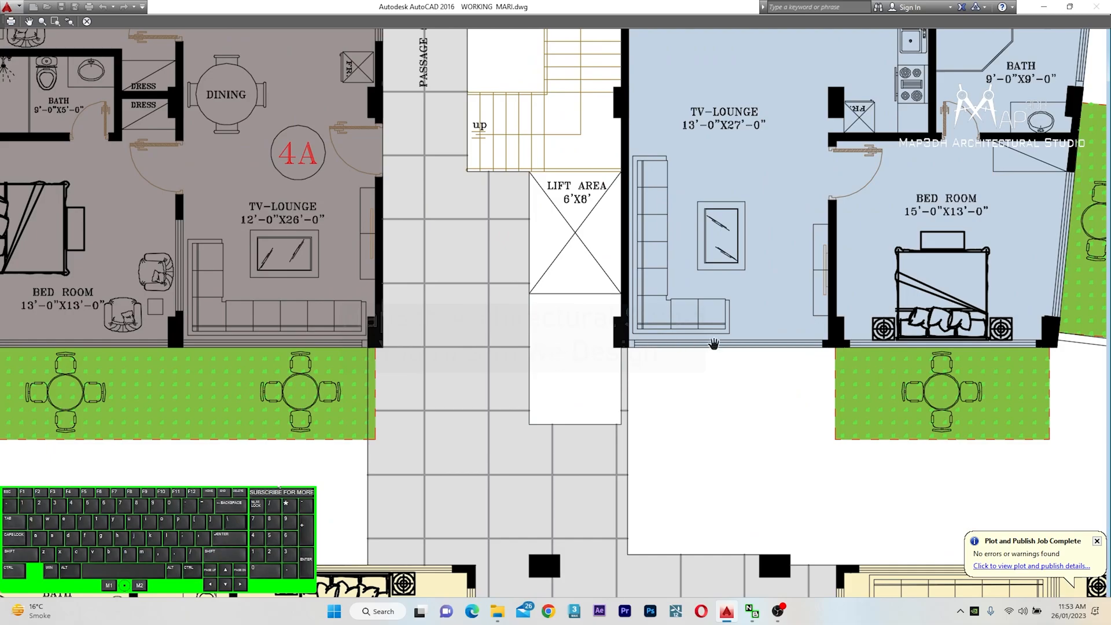
{"action": "scroll", "coordinate": [676, 400], "scroll_direction": "down", "scroll_amount": 2}
{"action": "scroll", "coordinate": [873, 415], "scroll_direction": "up", "scroll_amount": 1}
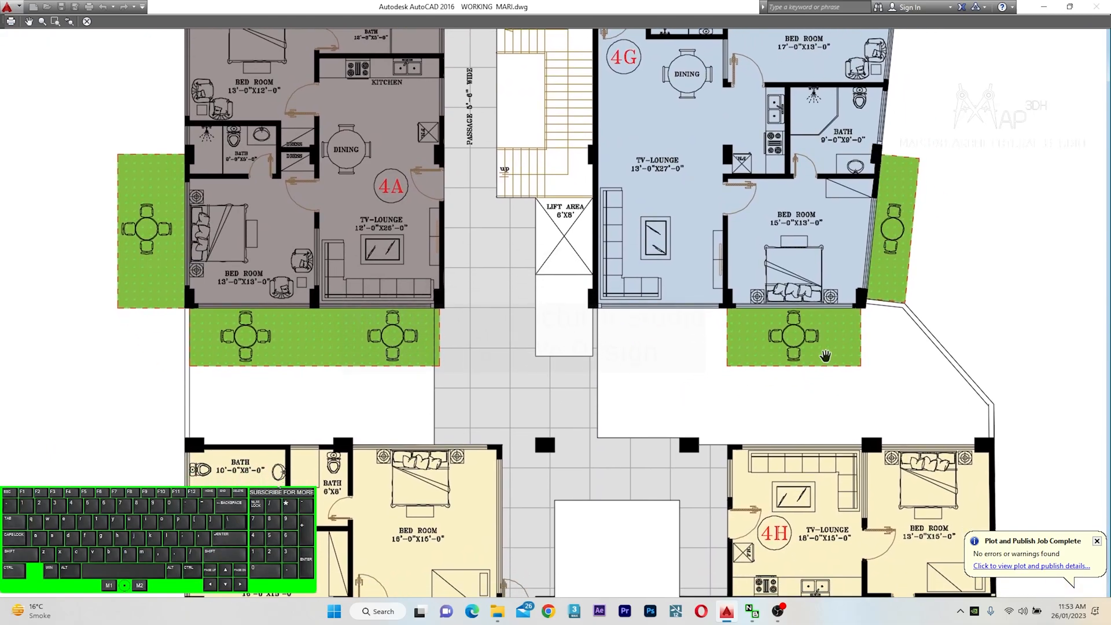
{"action": "scroll", "coordinate": [824, 355], "scroll_direction": "down", "scroll_amount": 3}
{"action": "scroll", "coordinate": [793, 368], "scroll_direction": "down", "scroll_amount": 1}
{"action": "scroll", "coordinate": [748, 341], "scroll_direction": "up", "scroll_amount": 1}
{"action": "key", "text": "Escape"}
Reselect the plot window around the fifth floor plan
{"action": "left_click", "coordinate": [459, 366]}
{"action": "scroll", "coordinate": [550, 139], "scroll_direction": "up", "scroll_amount": 2}
{"action": "left_click", "coordinate": [552, 126]}
{"action": "scroll", "coordinate": [553, 126], "scroll_direction": "down", "scroll_amount": 2}
{"action": "scroll", "coordinate": [702, 431], "scroll_direction": "up", "scroll_amount": 4}
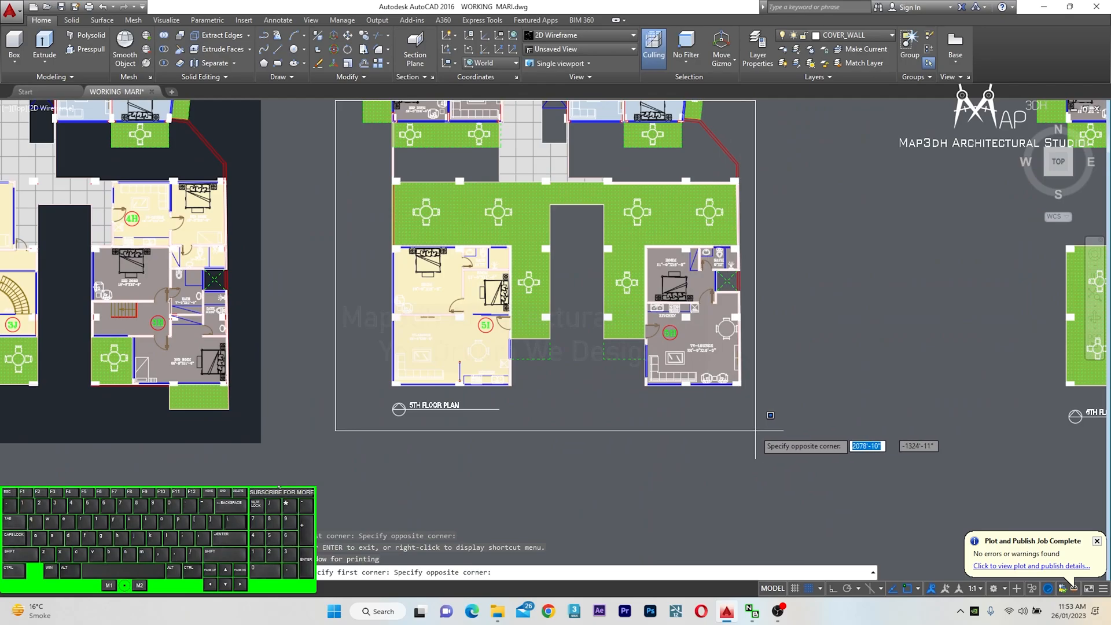
{"action": "left_click", "coordinate": [789, 407]}
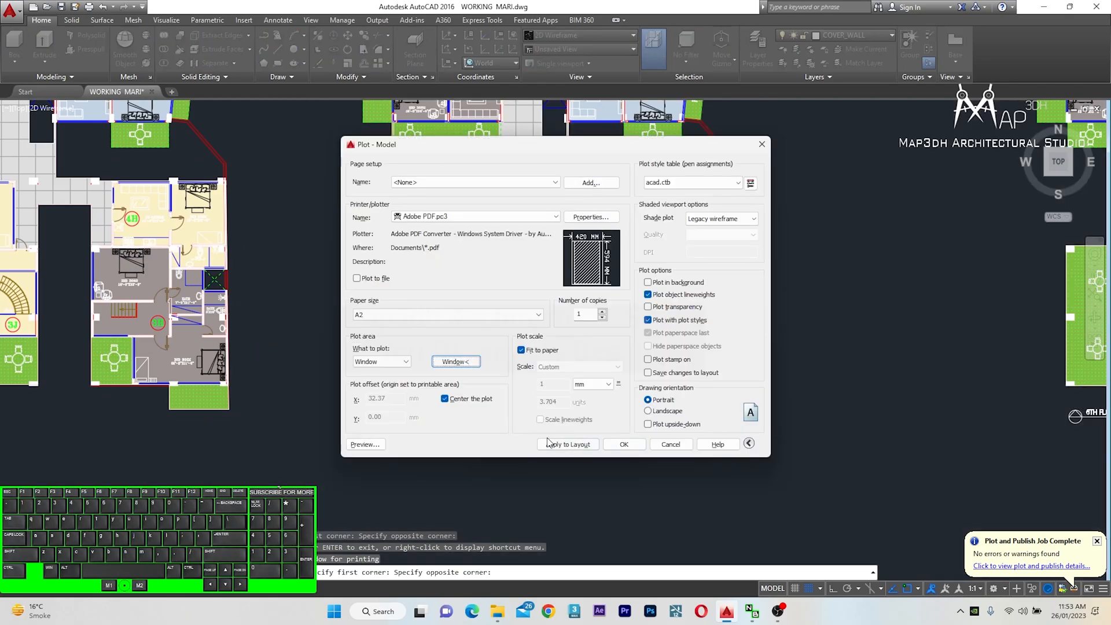
Preview the plot and inspect the fifth floor plan's apartments and green terrace up close, then close the preview
{"action": "left_click", "coordinate": [365, 445]}
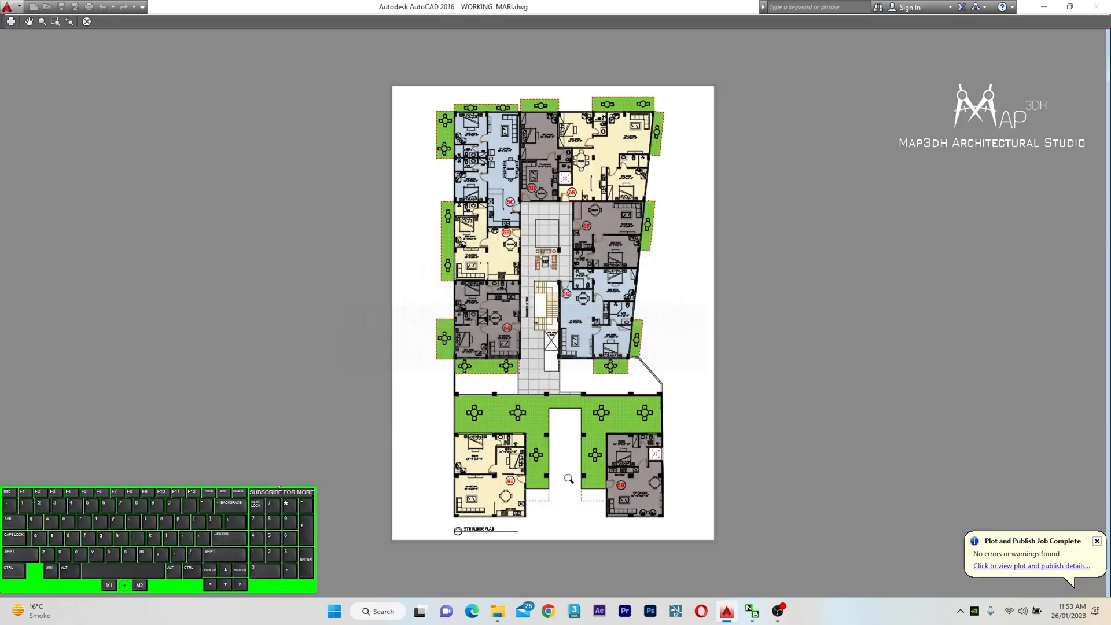
{"action": "scroll", "coordinate": [565, 478], "scroll_direction": "up", "scroll_amount": 2}
{"action": "middle_click_drag", "start_coordinate": [521, 484], "coordinate": [593, 350]}
{"action": "scroll", "coordinate": [446, 457], "scroll_direction": "up", "scroll_amount": 1}
{"action": "middle_click_drag", "start_coordinate": [446, 457], "coordinate": [735, 343]}
{"action": "middle_click_drag", "start_coordinate": [881, 399], "coordinate": [726, 527]}
{"action": "middle_click_drag", "start_coordinate": [586, 170], "coordinate": [612, 415]}
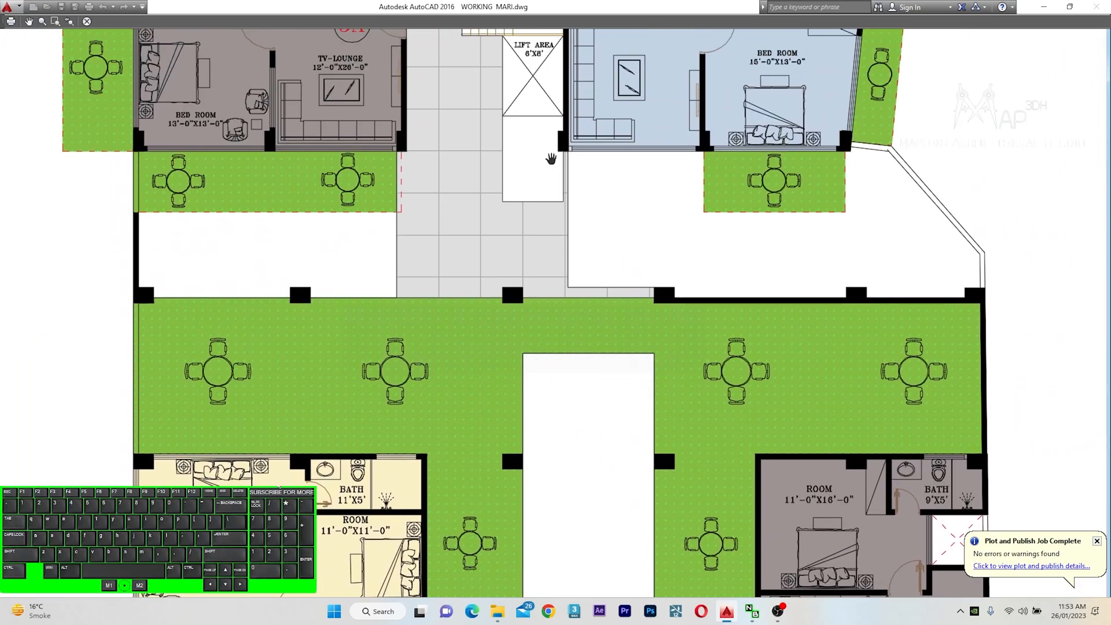
{"action": "middle_click_drag", "start_coordinate": [551, 163], "coordinate": [598, 387]}
{"action": "middle_click_drag", "start_coordinate": [524, 251], "coordinate": [567, 334]}
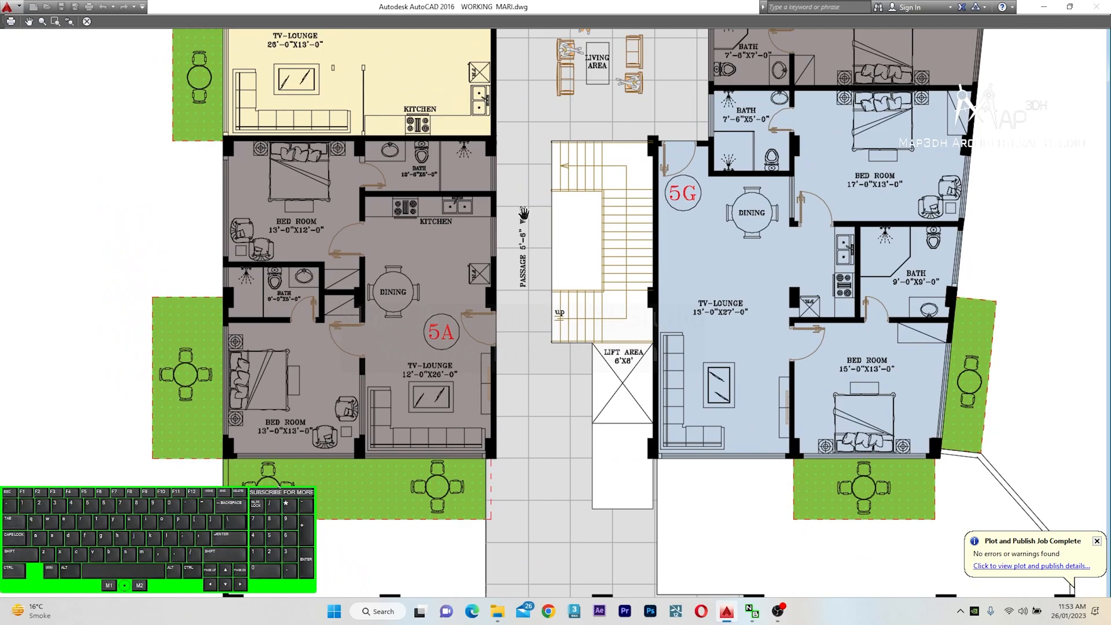
{"action": "scroll", "coordinate": [648, 281], "scroll_direction": "down", "scroll_amount": 2}
{"action": "scroll", "coordinate": [635, 257], "scroll_direction": "down", "scroll_amount": 2}
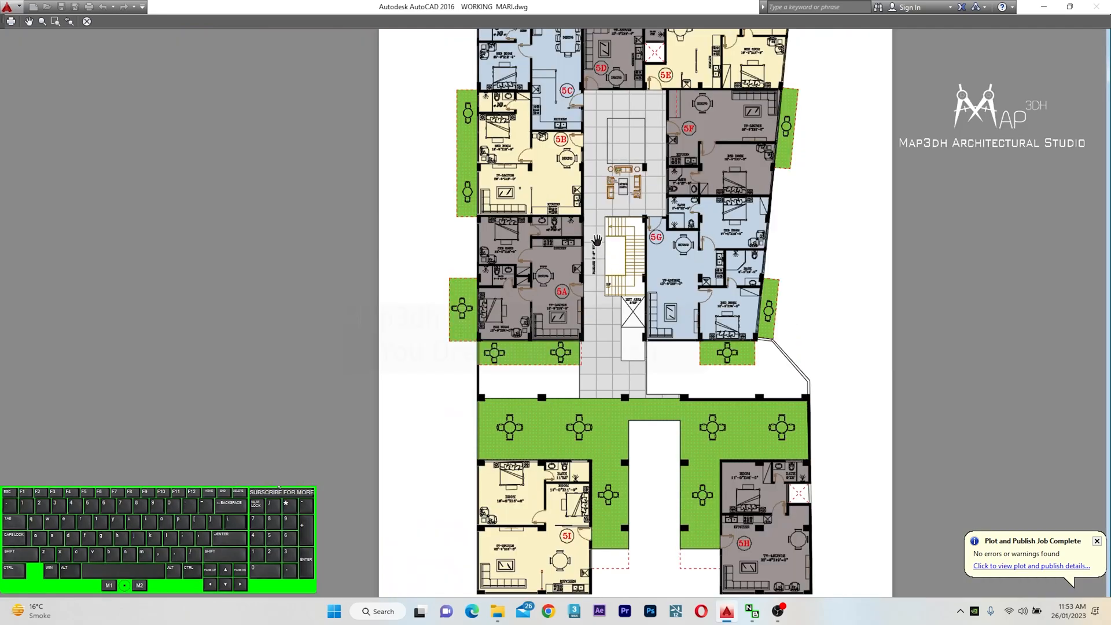
{"action": "left_click_drag", "start_coordinate": [598, 196], "coordinate": [598, 248]}
{"action": "left_click_drag", "start_coordinate": [626, 179], "coordinate": [640, 245]}
{"action": "scroll", "coordinate": [646, 470], "scroll_direction": "up", "scroll_amount": 2}
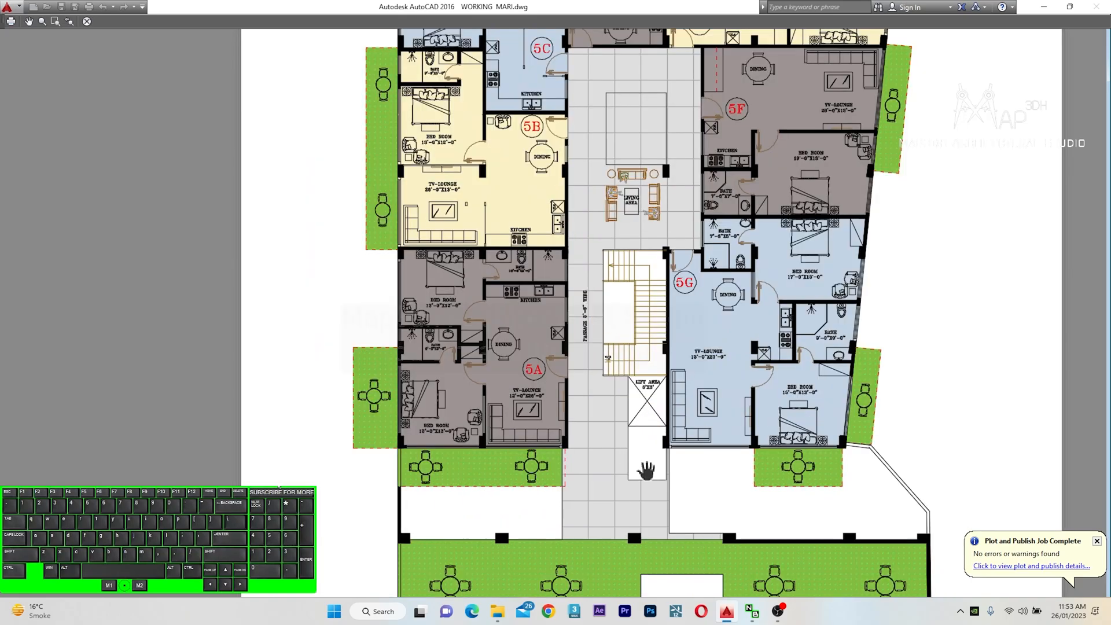
{"action": "scroll", "coordinate": [636, 316], "scroll_direction": "down", "scroll_amount": 2}
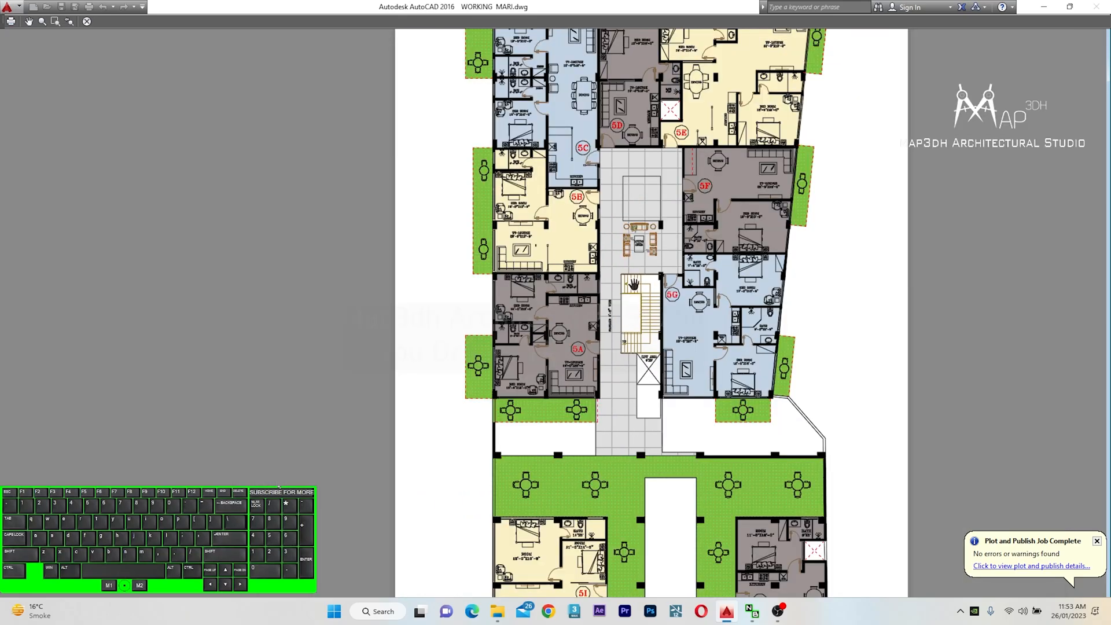
{"action": "left_click_drag", "start_coordinate": [711, 212], "coordinate": [696, 276]}
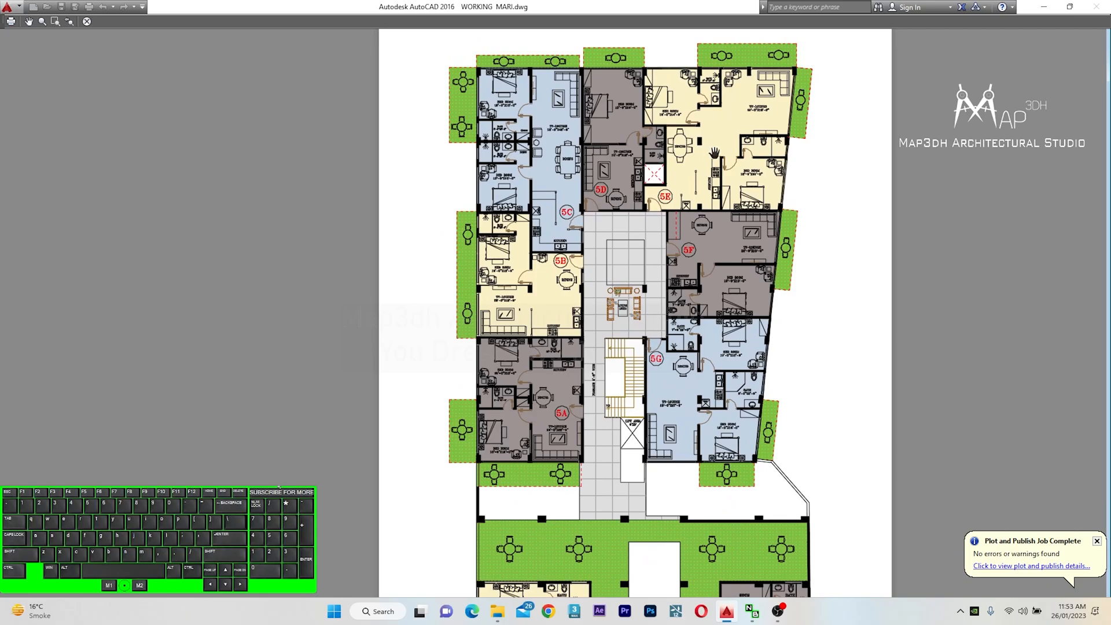
{"action": "scroll", "coordinate": [569, 146], "scroll_direction": "up", "scroll_amount": 1}
{"action": "scroll", "coordinate": [709, 202], "scroll_direction": "up", "scroll_amount": 1}
{"action": "middle_click_drag", "start_coordinate": [716, 210], "coordinate": [736, 339]}
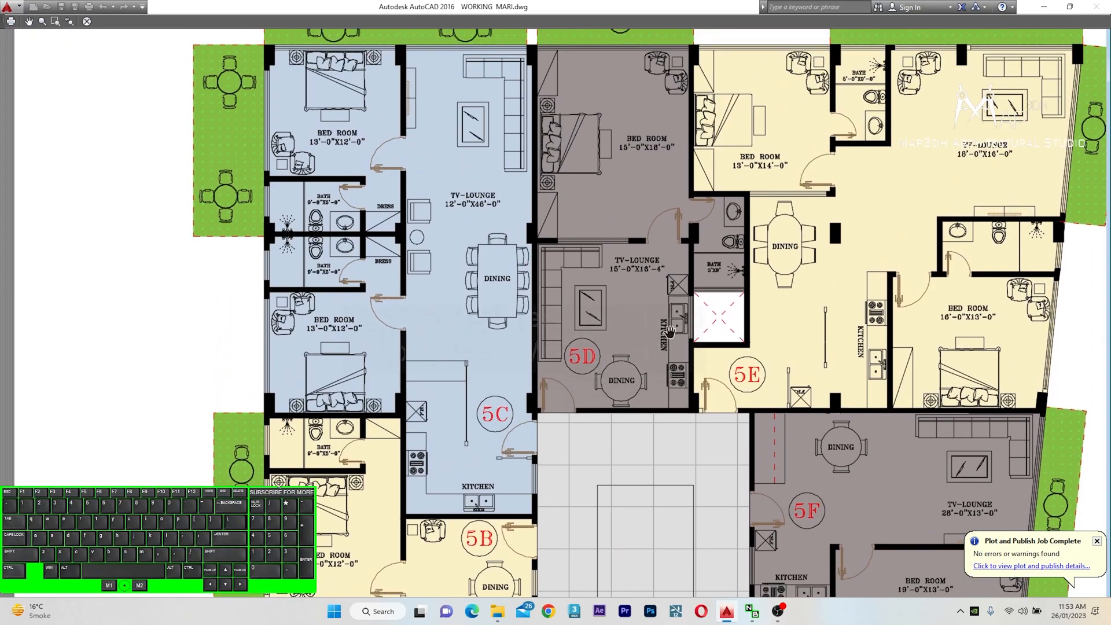
{"action": "scroll", "coordinate": [636, 331], "scroll_direction": "down", "scroll_amount": 1}
{"action": "left_click_drag", "start_coordinate": [841, 383], "coordinate": [738, 330]}
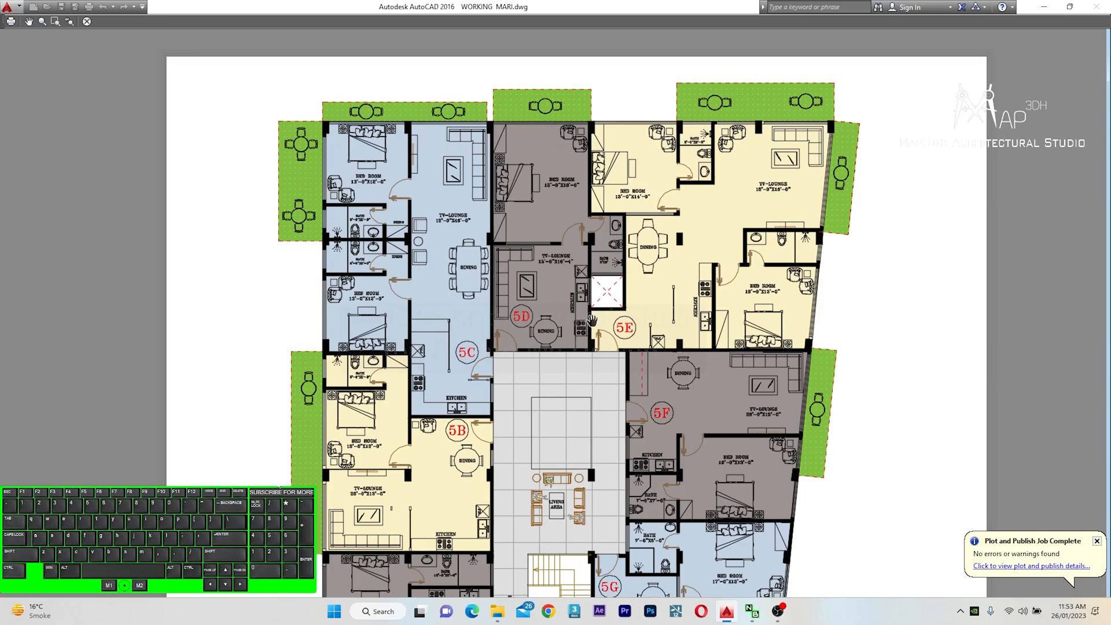
{"action": "middle_click_drag", "start_coordinate": [602, 468], "coordinate": [573, 308]}
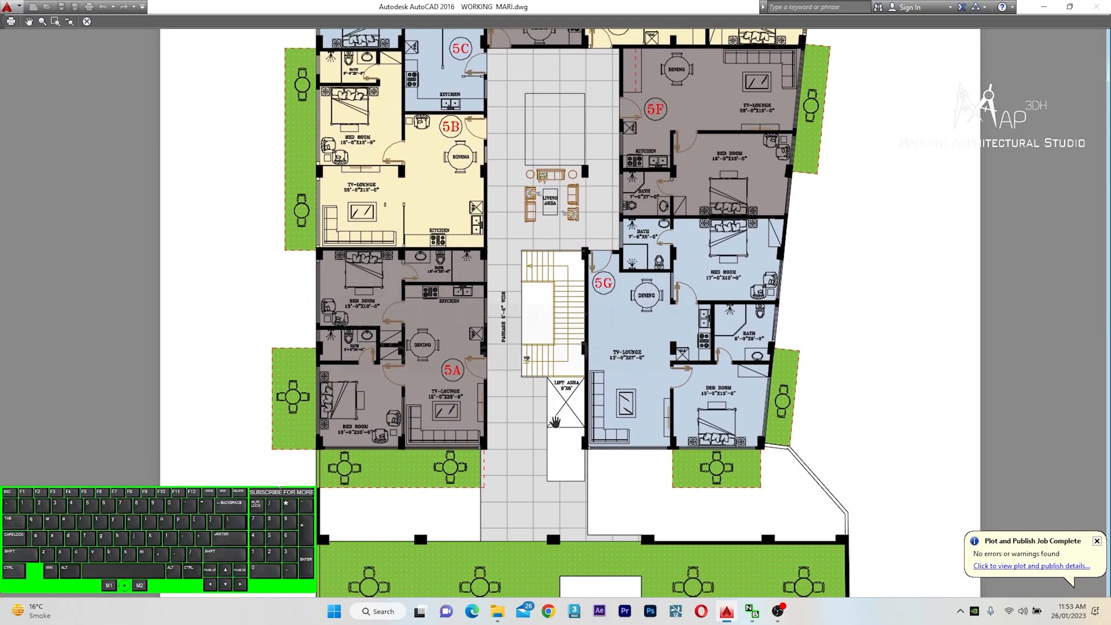
{"action": "middle_click_drag", "start_coordinate": [556, 425], "coordinate": [553, 339]}
{"action": "middle_click_drag", "start_coordinate": [557, 455], "coordinate": [554, 337]}
{"action": "middle_click_drag", "start_coordinate": [543, 480], "coordinate": [557, 327]}
{"action": "scroll", "coordinate": [604, 451], "scroll_direction": "down", "scroll_amount": 2}
{"action": "scroll", "coordinate": [744, 404], "scroll_direction": "down", "scroll_amount": 3}
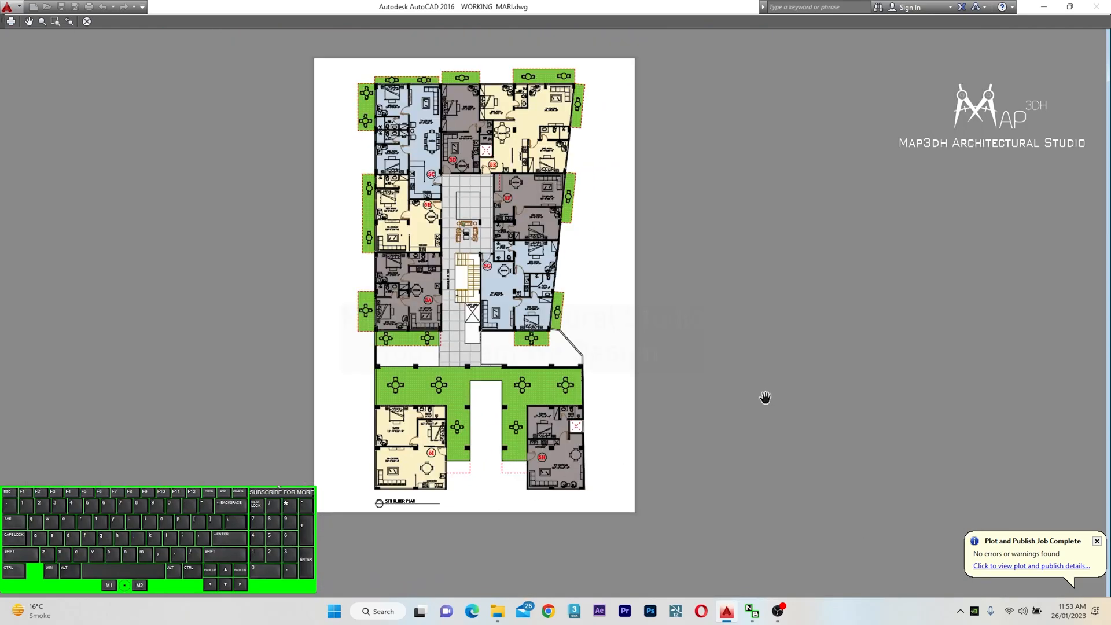
{"action": "key", "text": "Escape"}
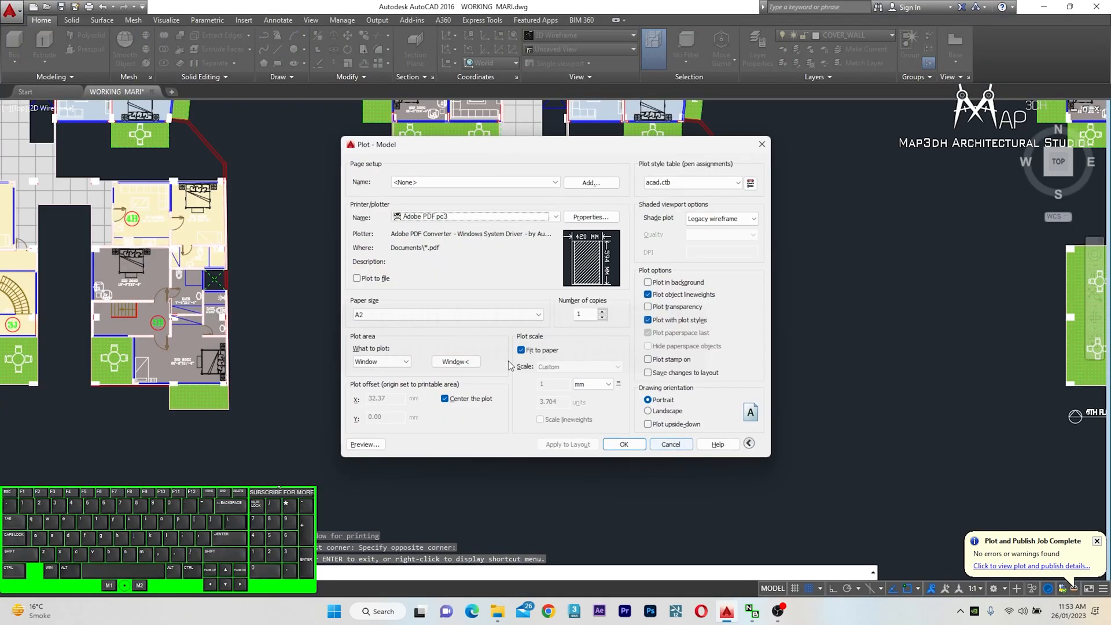
Reselect the plot window around the sixth floor plan
{"action": "left_click", "coordinate": [456, 362]}
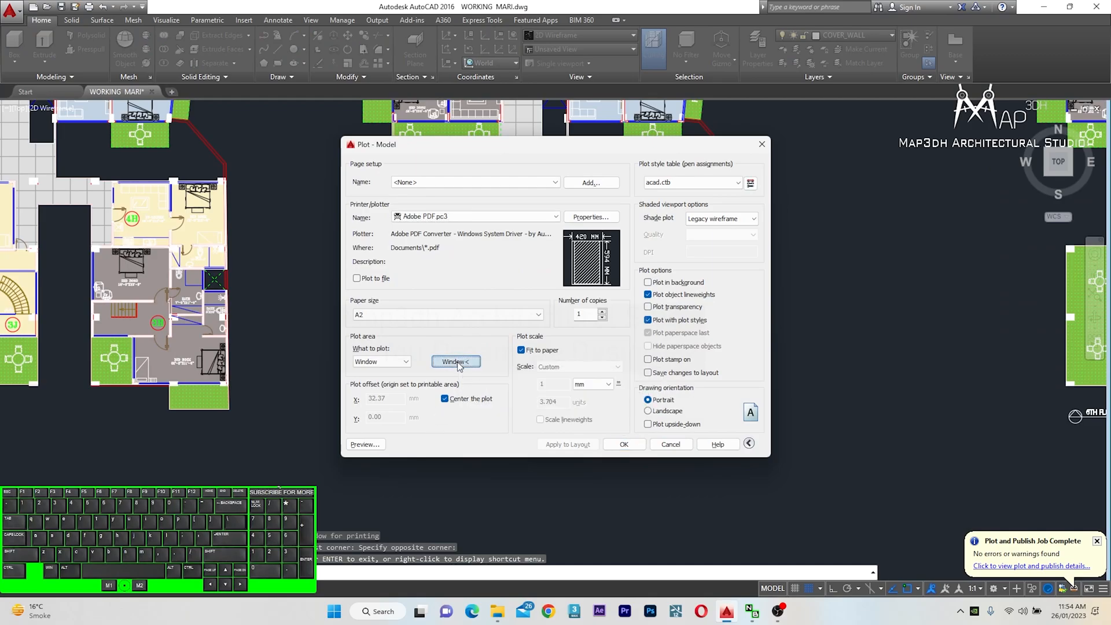
{"action": "scroll", "coordinate": [587, 164], "scroll_direction": "up", "scroll_amount": 4}
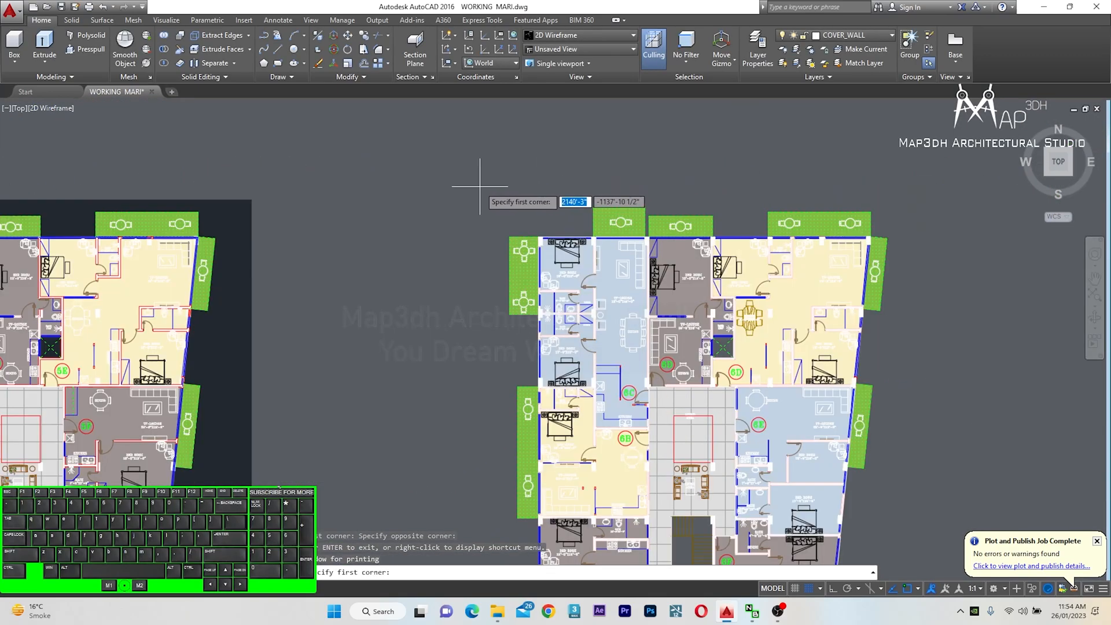
{"action": "left_click", "coordinate": [480, 176]}
{"action": "scroll", "coordinate": [486, 169], "scroll_direction": "down", "scroll_amount": 4}
{"action": "scroll", "coordinate": [635, 432], "scroll_direction": "up", "scroll_amount": 2}
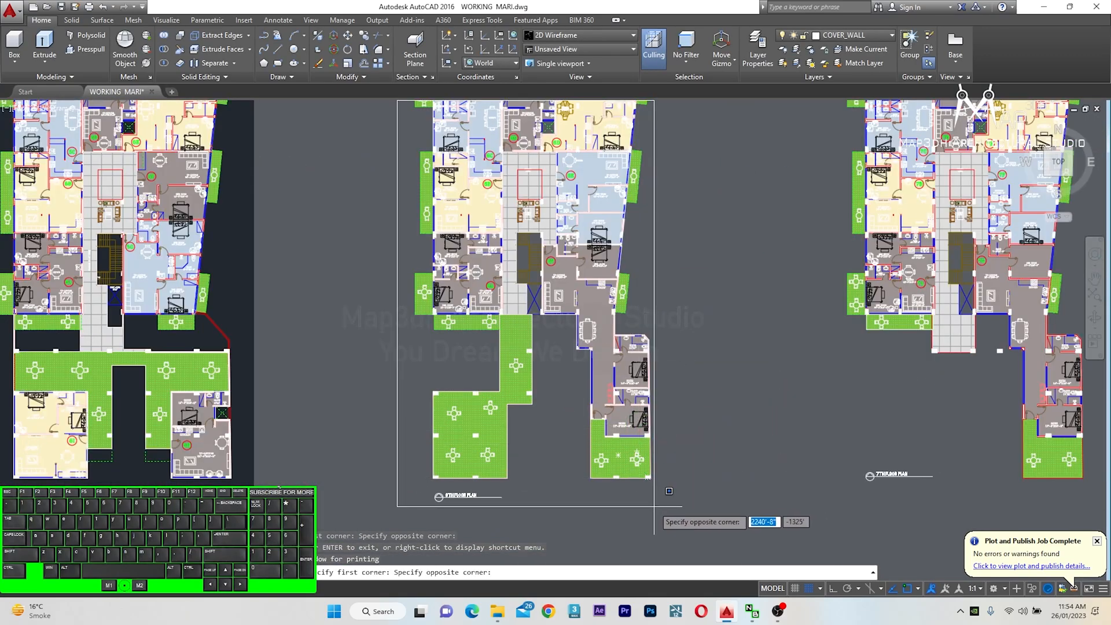
{"action": "left_click", "coordinate": [654, 507]}
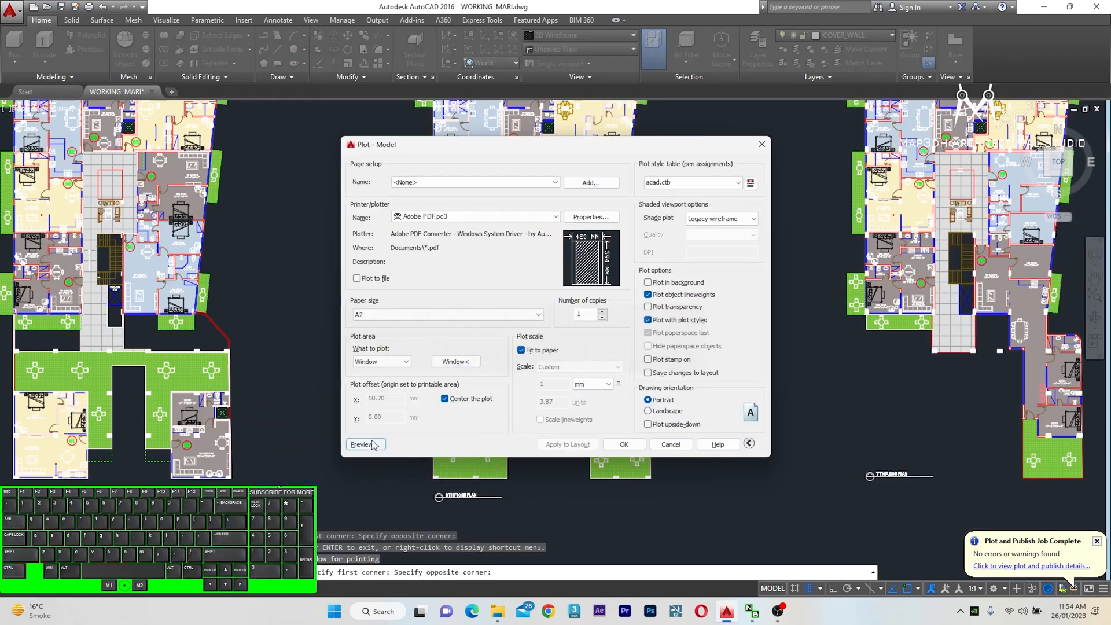
Preview the plot and inspect the sixth floor plan's apartments up close, then close the preview
{"action": "left_click", "coordinate": [372, 443]}
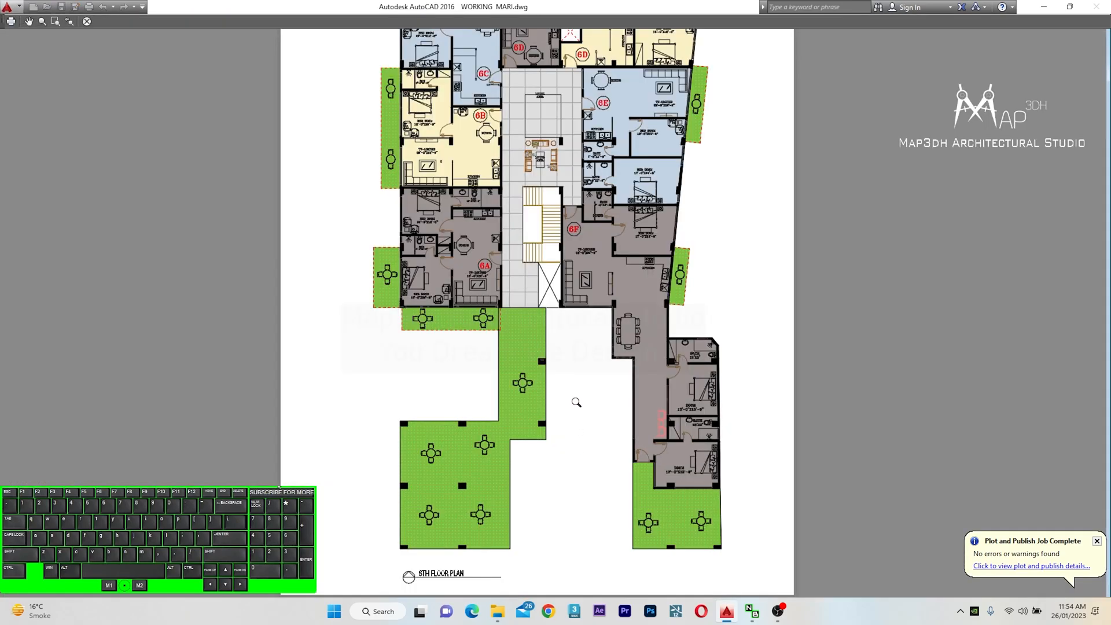
{"action": "scroll", "coordinate": [549, 203], "scroll_direction": "up", "scroll_amount": 2}
{"action": "middle_click_drag", "start_coordinate": [548, 205], "coordinate": [535, 338]}
{"action": "scroll", "coordinate": [503, 338], "scroll_direction": "down", "scroll_amount": 2}
{"action": "scroll", "coordinate": [528, 409], "scroll_direction": "down", "scroll_amount": 2}
{"action": "scroll", "coordinate": [539, 406], "scroll_direction": "up", "scroll_amount": 2}
{"action": "scroll", "coordinate": [461, 323], "scroll_direction": "up", "scroll_amount": 2}
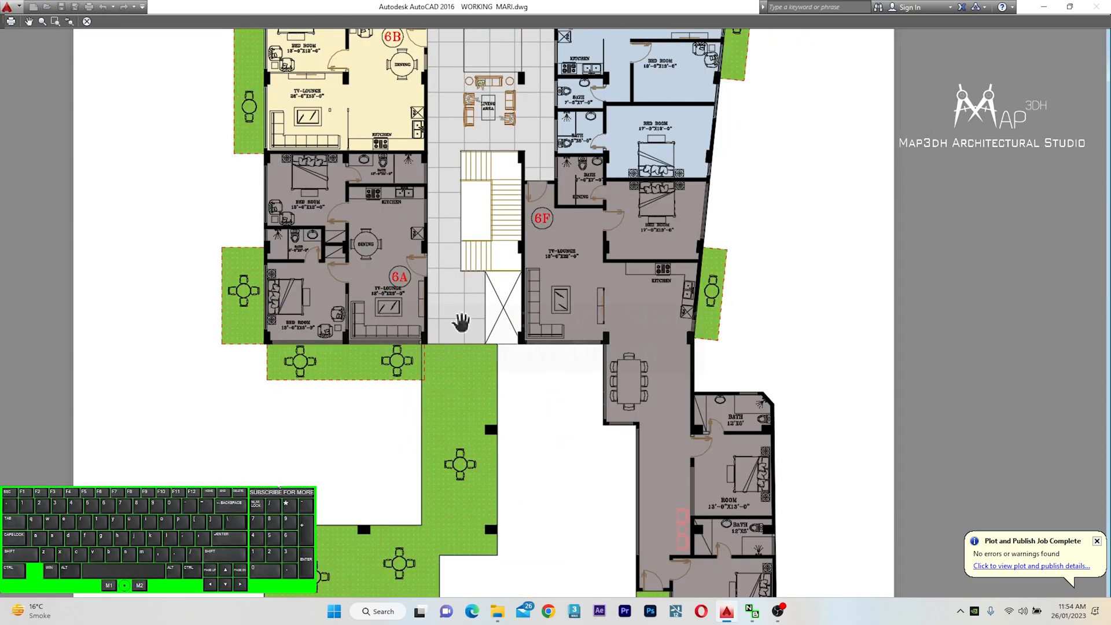
{"action": "scroll", "coordinate": [517, 331], "scroll_direction": "down", "scroll_amount": 2}
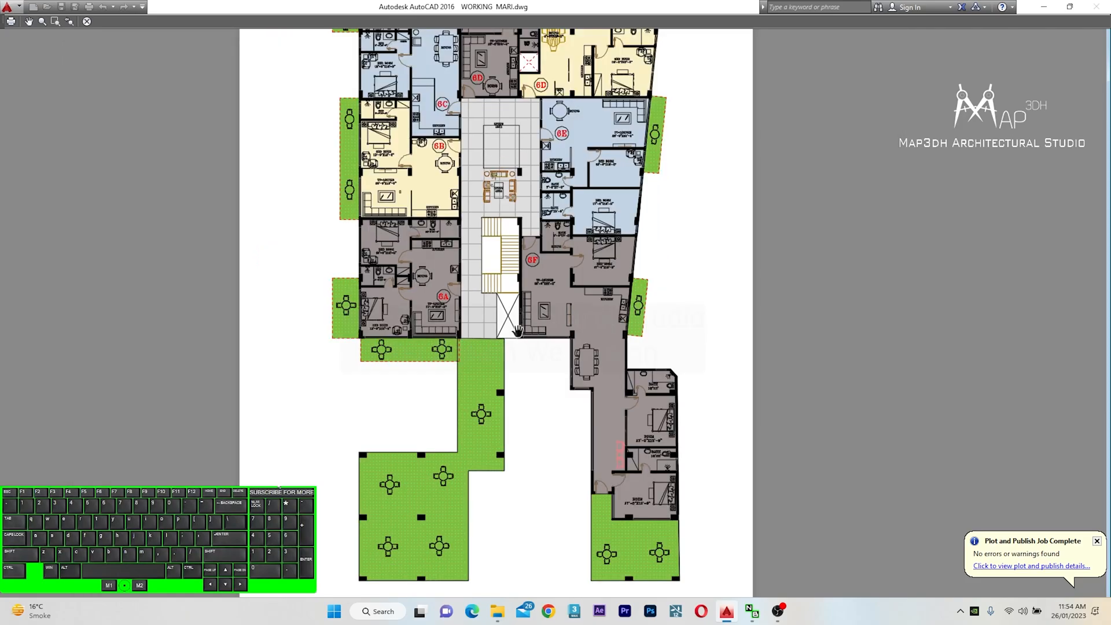
{"action": "scroll", "coordinate": [553, 238], "scroll_direction": "down", "scroll_amount": 2}
{"action": "left_click_drag", "start_coordinate": [550, 252], "coordinate": [542, 285]}
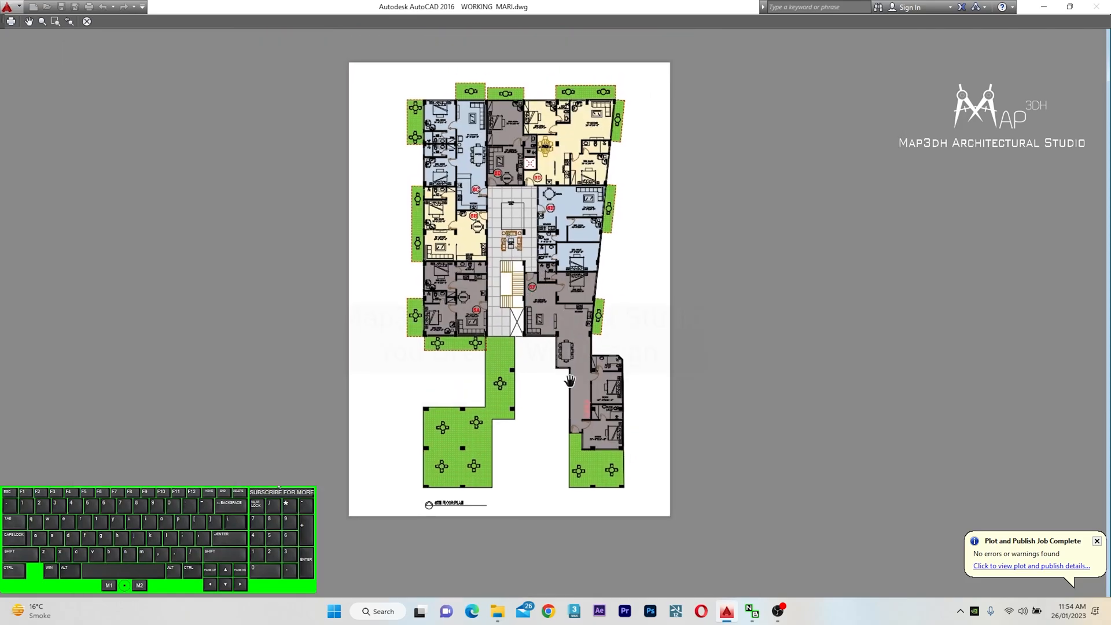
{"action": "key", "text": "Escape"}
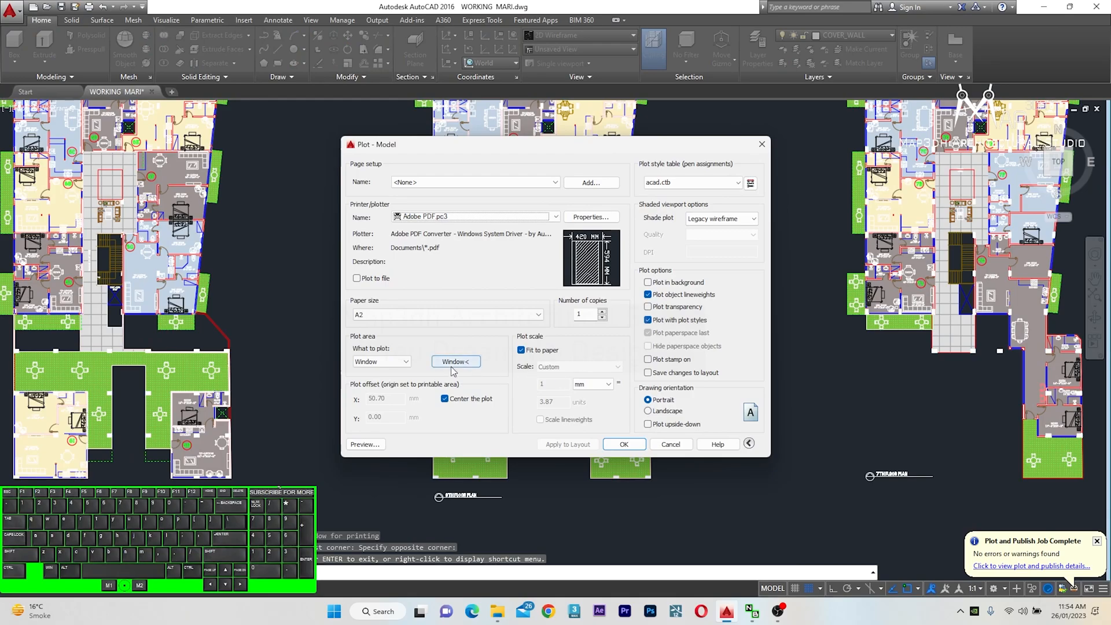
Reselect the plot window around the seventh floor plan
{"action": "left_click", "coordinate": [456, 362]}
{"action": "scroll", "coordinate": [434, 376], "scroll_direction": "down", "scroll_amount": 3}
{"action": "scroll", "coordinate": [578, 254], "scroll_direction": "up", "scroll_amount": 4}
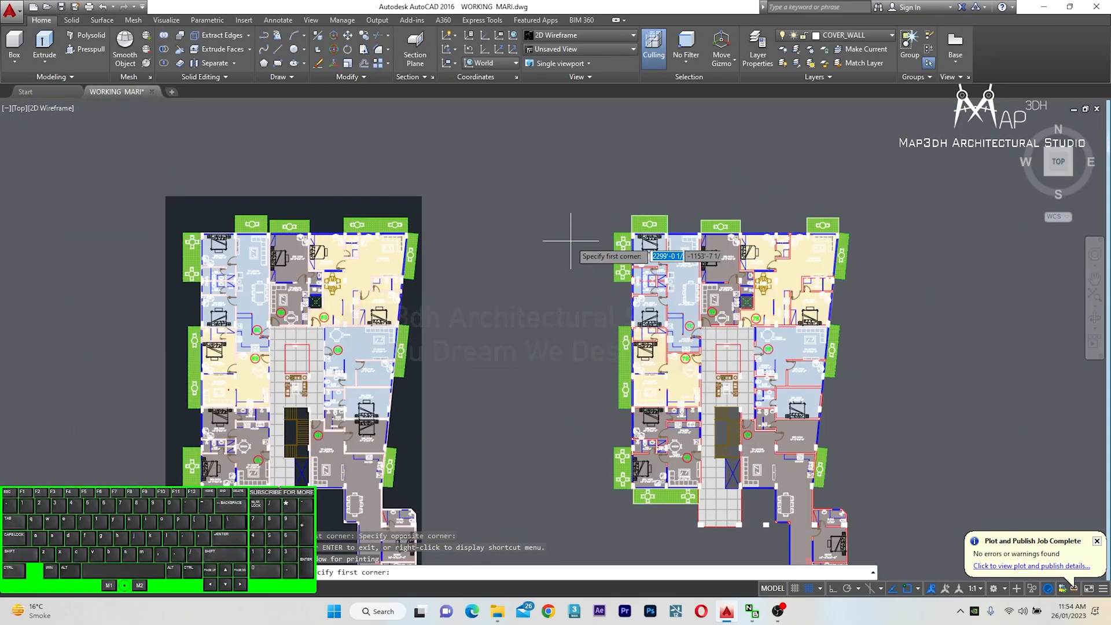
{"action": "left_click", "coordinate": [576, 185]}
{"action": "scroll", "coordinate": [576, 185], "scroll_direction": "down", "scroll_amount": 4}
{"action": "scroll", "coordinate": [655, 374], "scroll_direction": "up", "scroll_amount": 6}
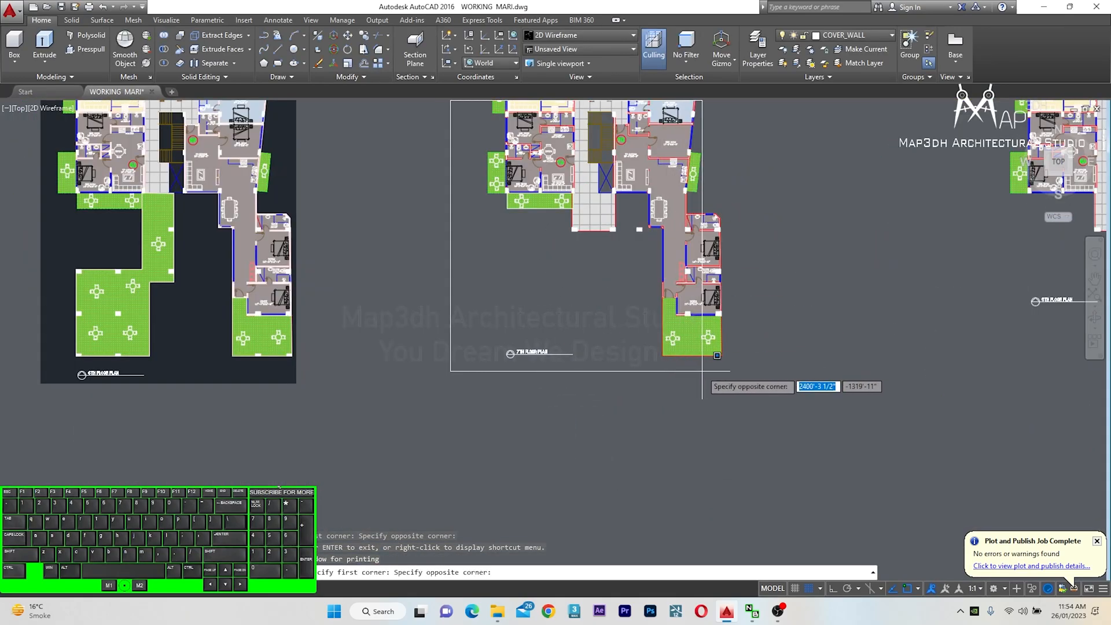
{"action": "left_click", "coordinate": [772, 378]}
Preview the plot and inspect the seventh floor plan's apartments up close, then close the preview
{"action": "left_click", "coordinate": [363, 444]}
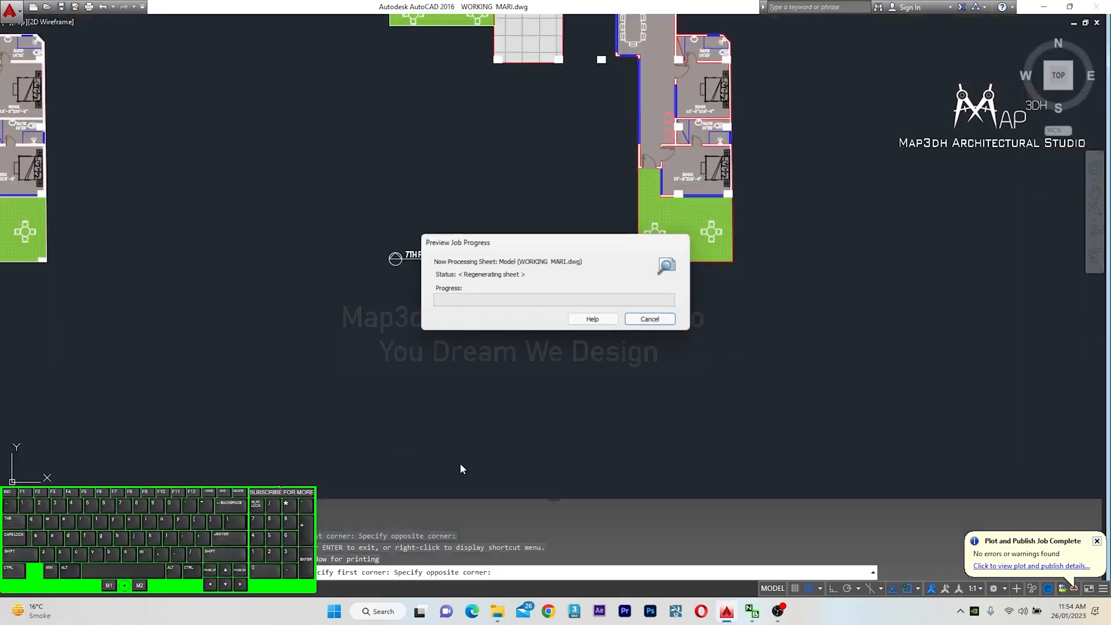
{"action": "mouse_move", "coordinate": [491, 370]}
{"action": "middle_mouse_down"}
{"action": "mouse_move", "coordinate": [496, 360]}
{"action": "mouse_move", "coordinate": [505, 372]}
{"action": "middle_mouse_up"}
{"action": "scroll", "coordinate": [586, 217], "scroll_direction": "up", "scroll_amount": 4}
{"action": "middle_click_drag", "start_coordinate": [559, 210], "coordinate": [555, 333]}
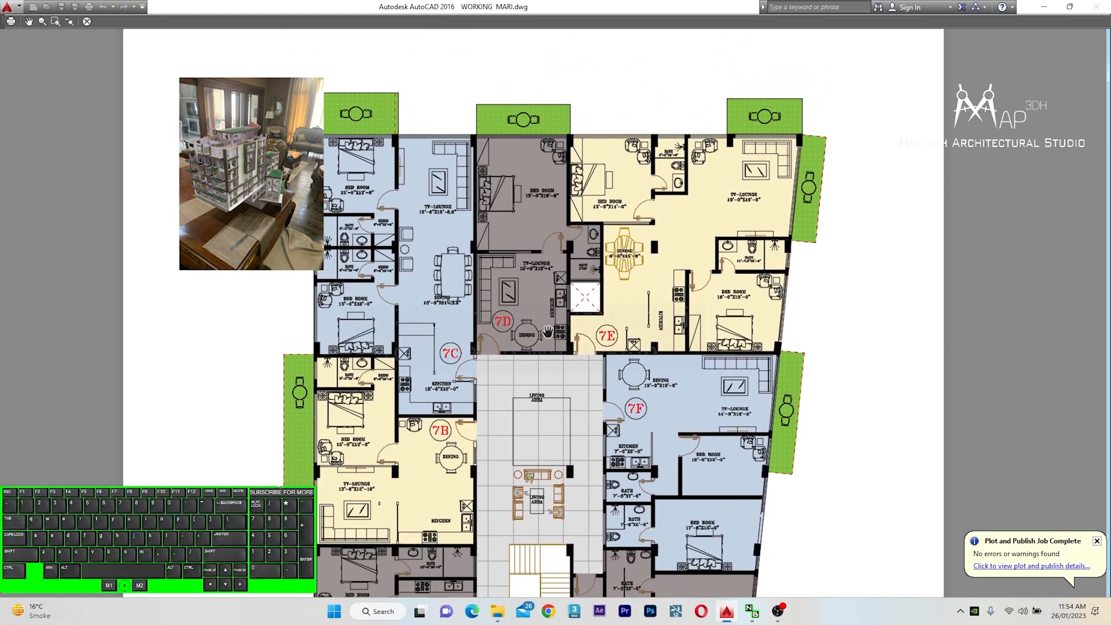
{"action": "scroll", "coordinate": [548, 331], "scroll_direction": "down", "scroll_amount": 4}
{"action": "middle_click_drag", "start_coordinate": [473, 427], "coordinate": [505, 346]}
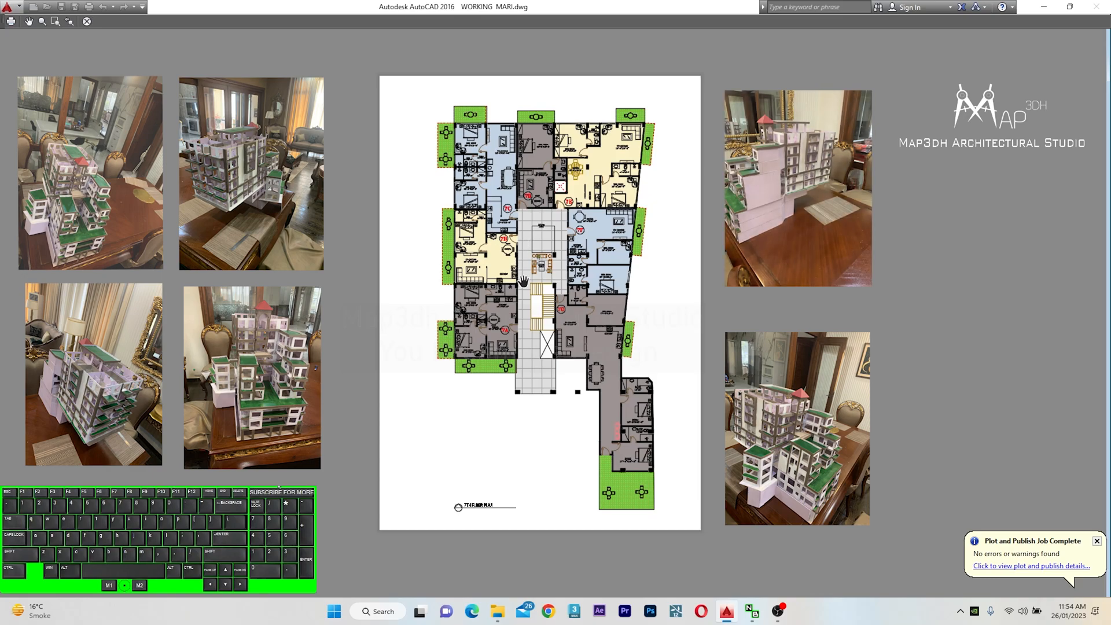
{"action": "left_click_drag", "start_coordinate": [525, 287], "coordinate": [496, 271]}
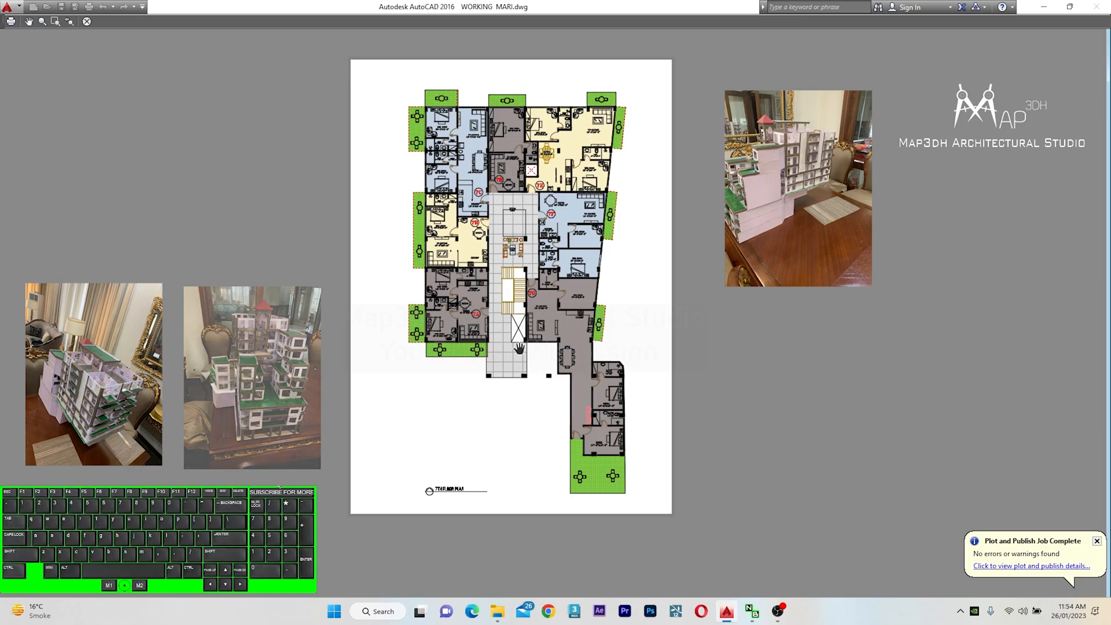
{"action": "scroll", "coordinate": [486, 273], "scroll_direction": "up", "scroll_amount": 2}
{"action": "middle_click_drag", "start_coordinate": [483, 180], "coordinate": [474, 314]}
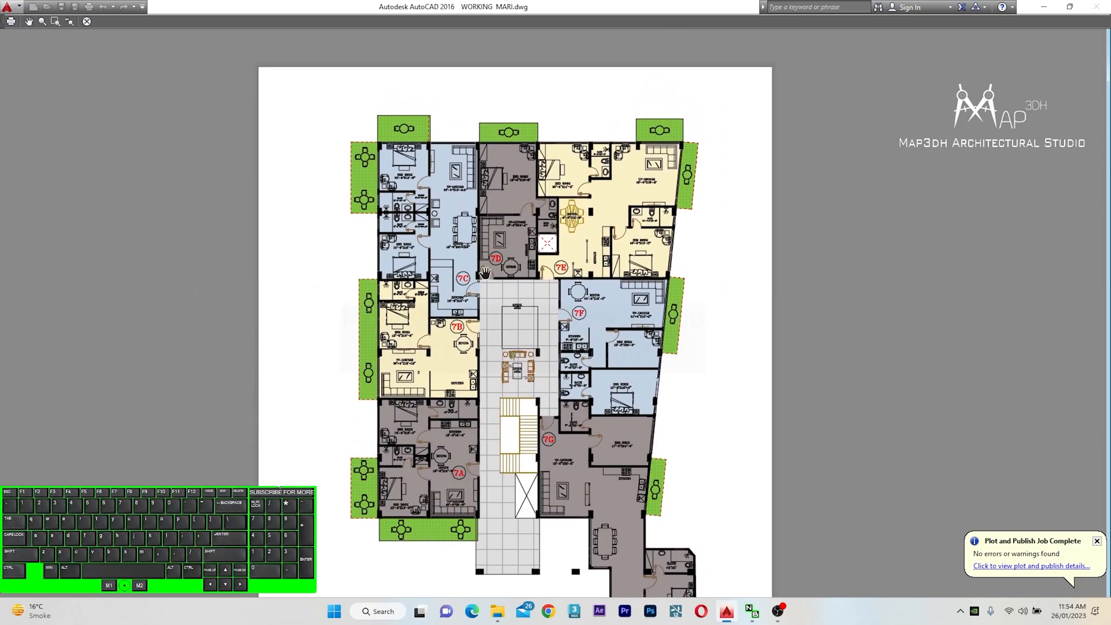
{"action": "scroll", "coordinate": [474, 261], "scroll_direction": "down", "scroll_amount": 2}
{"action": "scroll", "coordinate": [500, 384], "scroll_direction": "up", "scroll_amount": 2}
{"action": "scroll", "coordinate": [502, 381], "scroll_direction": "down", "scroll_amount": 1}
{"action": "key", "text": "Escape"}
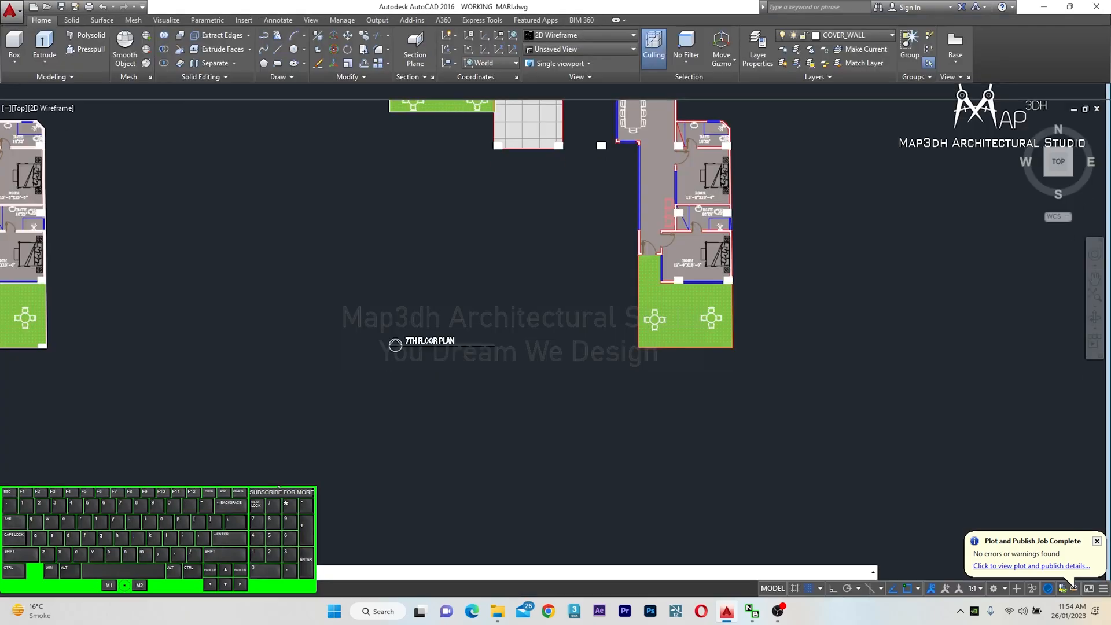
Reselect the plot window around the eighth floor plan
{"action": "left_click", "coordinate": [455, 361]}
{"action": "scroll", "coordinate": [549, 408], "scroll_direction": "down", "scroll_amount": 3}
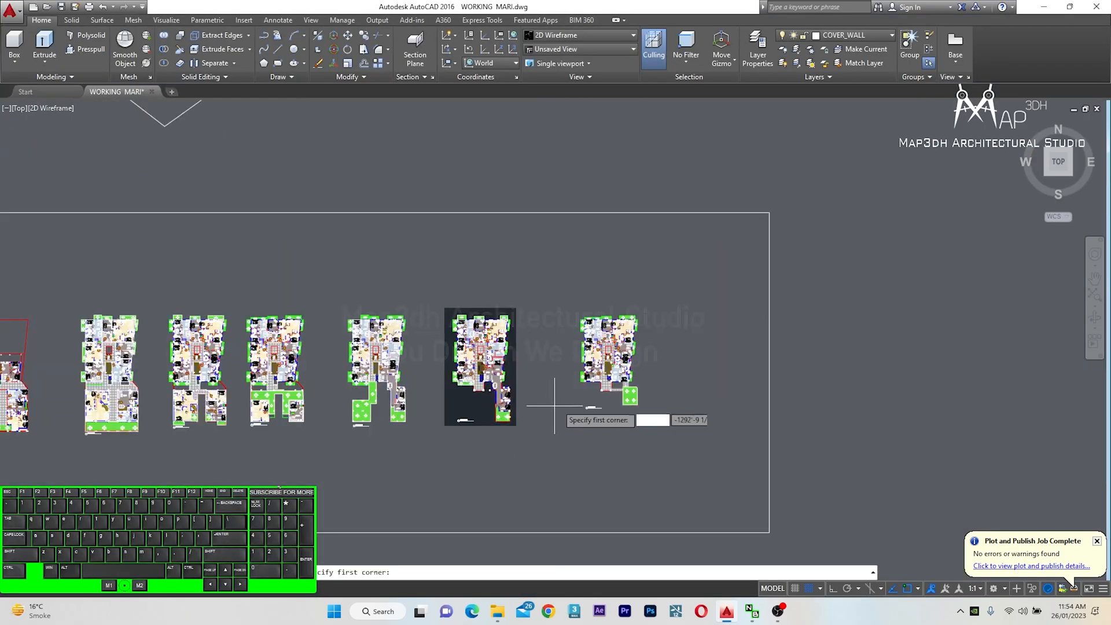
{"action": "scroll", "coordinate": [595, 383], "scroll_direction": "up", "scroll_amount": 3}
{"action": "left_click", "coordinate": [530, 241]}
{"action": "scroll", "coordinate": [728, 501], "scroll_direction": "up", "scroll_amount": 2}
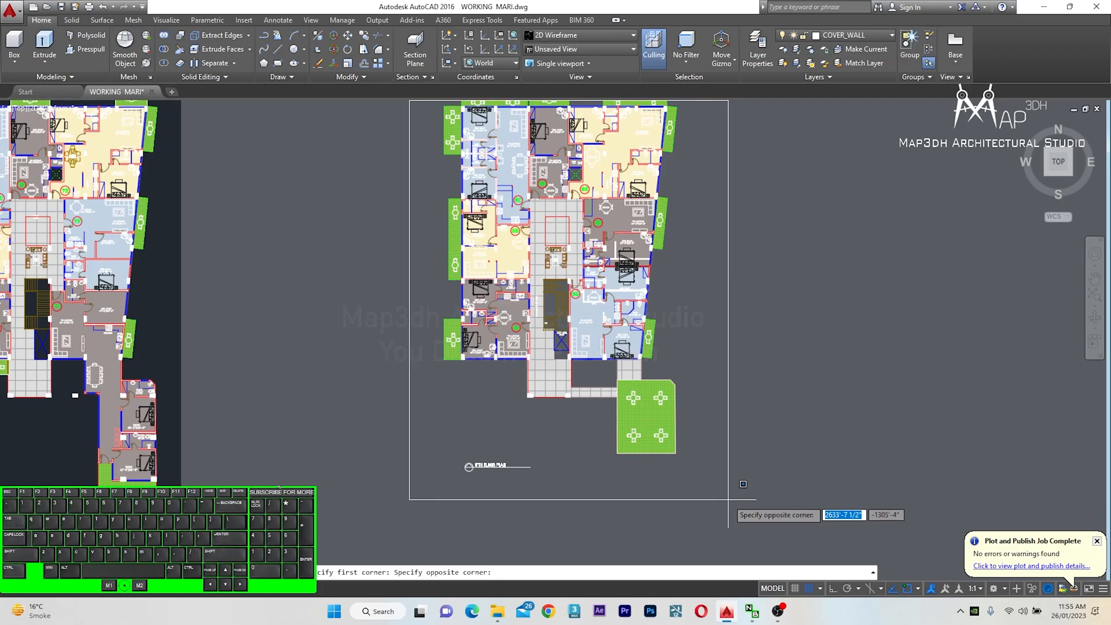
{"action": "left_click", "coordinate": [721, 482]}
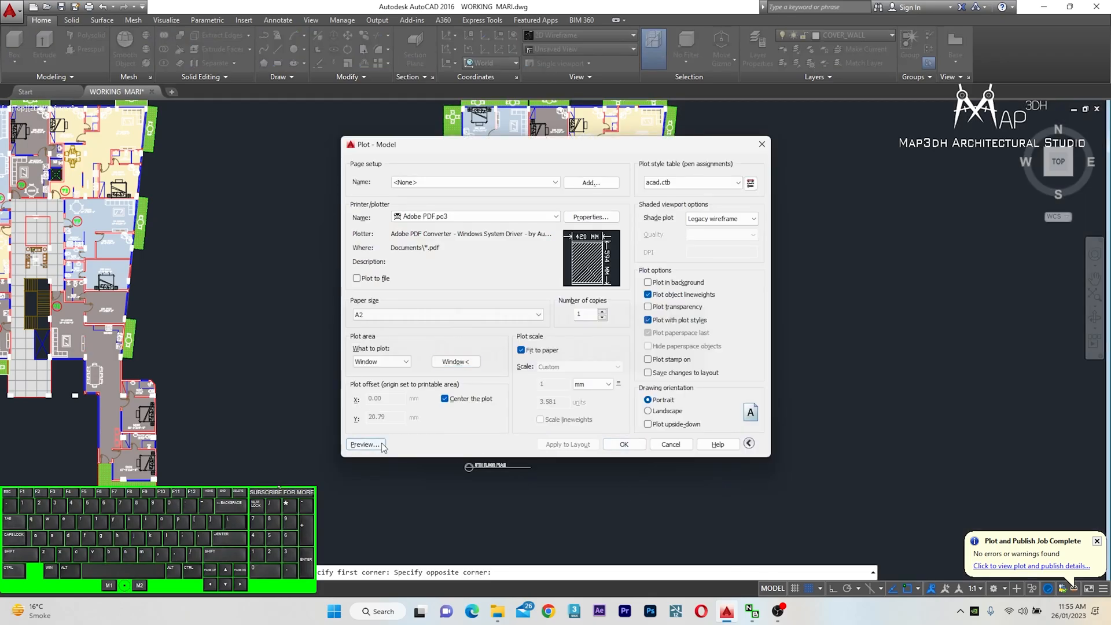
Preview the plot and inspect the eighth floor plan's apartments up close, then close the preview
{"action": "left_click", "coordinate": [365, 444]}
{"action": "scroll", "coordinate": [600, 437], "scroll_direction": "up", "scroll_amount": 5}
{"action": "scroll", "coordinate": [600, 438], "scroll_direction": "down", "scroll_amount": 5}
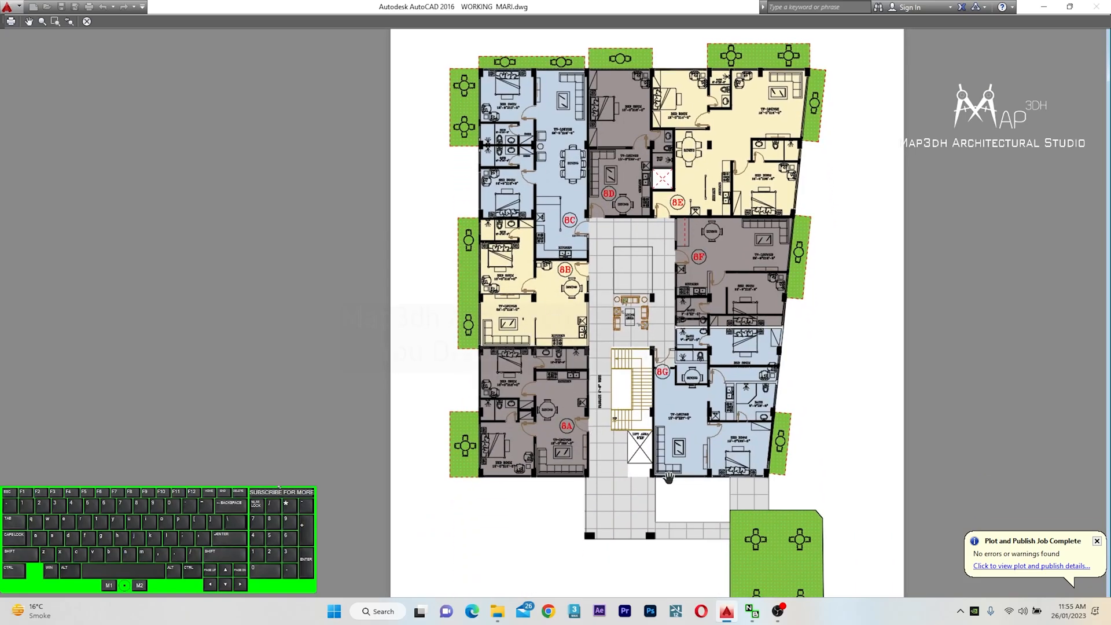
{"action": "left_click_drag", "start_coordinate": [668, 478], "coordinate": [605, 467]}
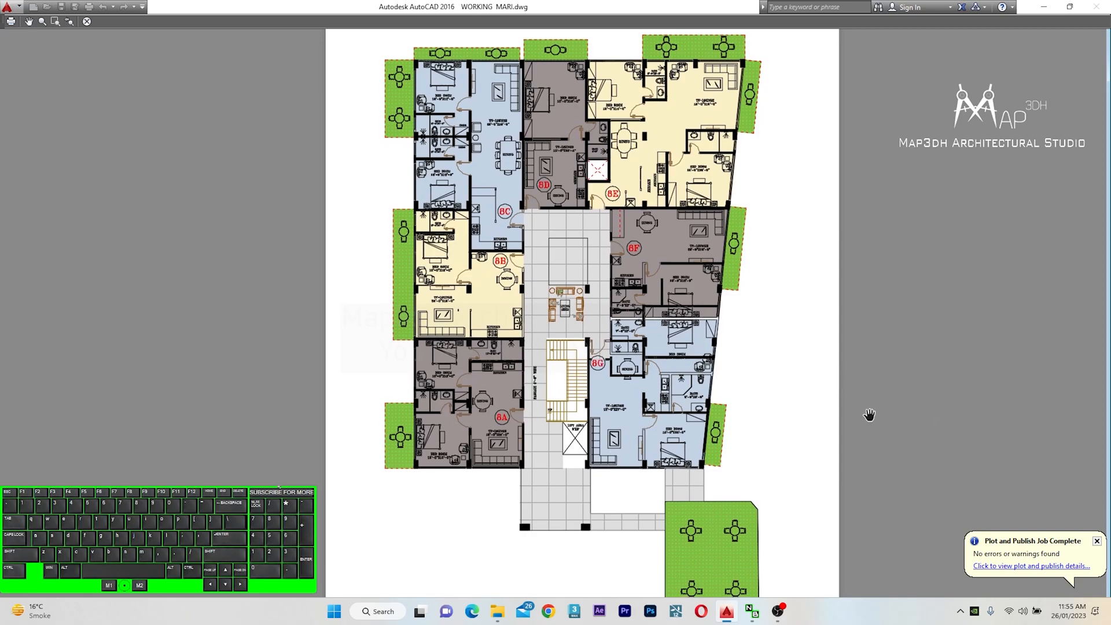
{"action": "key", "text": "Escape"}
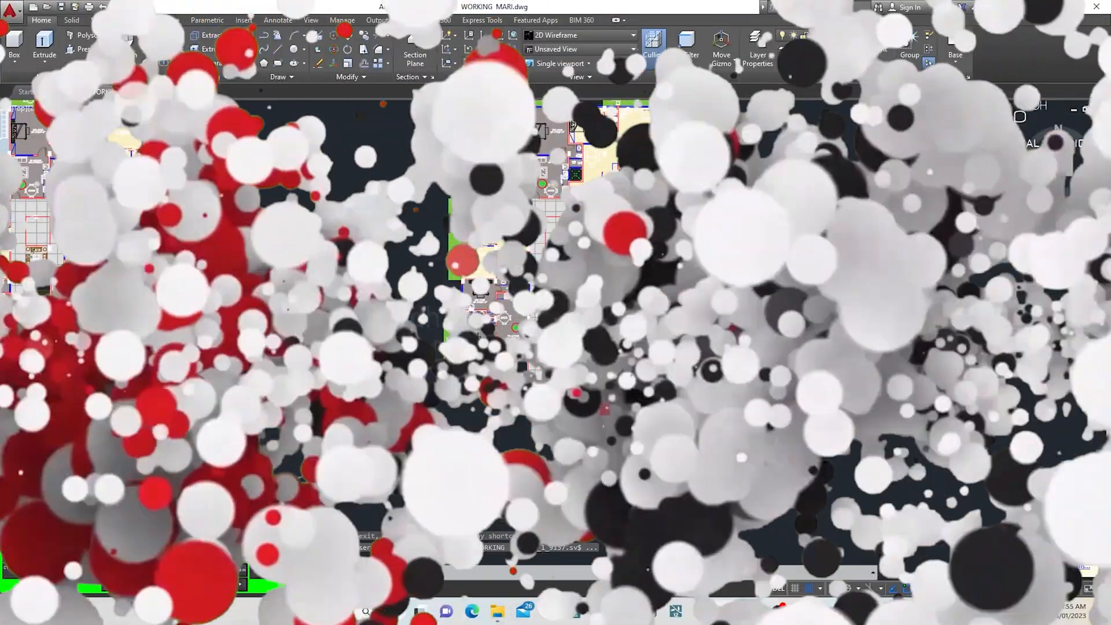